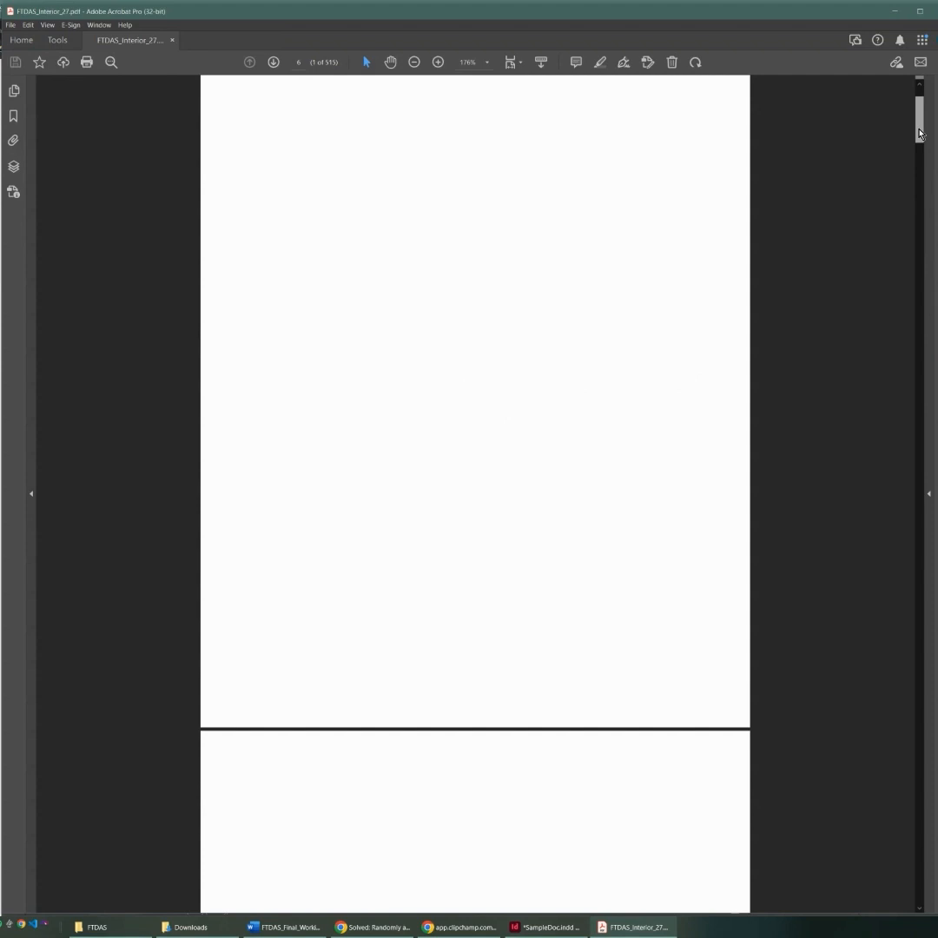
- Look through the front matter of FTDAS_Interior_27.pdf, from the half-title, copyright, title, map and contents pages to the Prologue's opening page
scroll(791, 414, down, 4)
scroll(686, 622, down, 6)
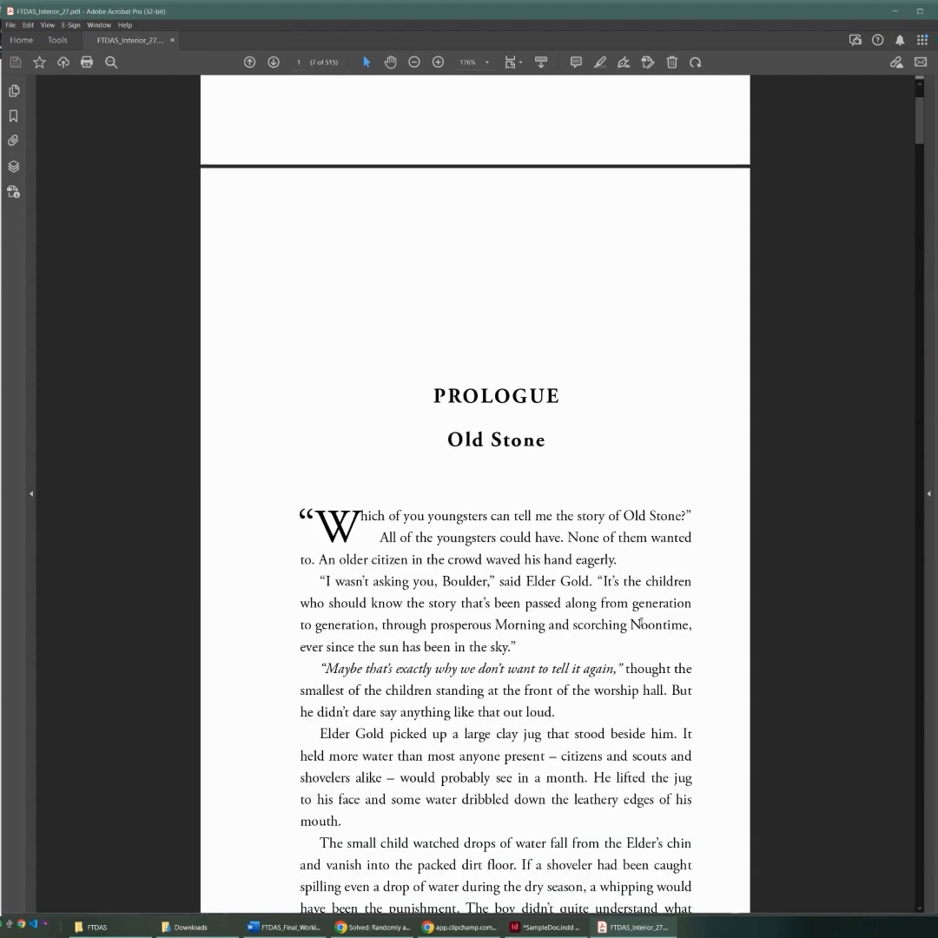
scroll(544, 628, up, 18)
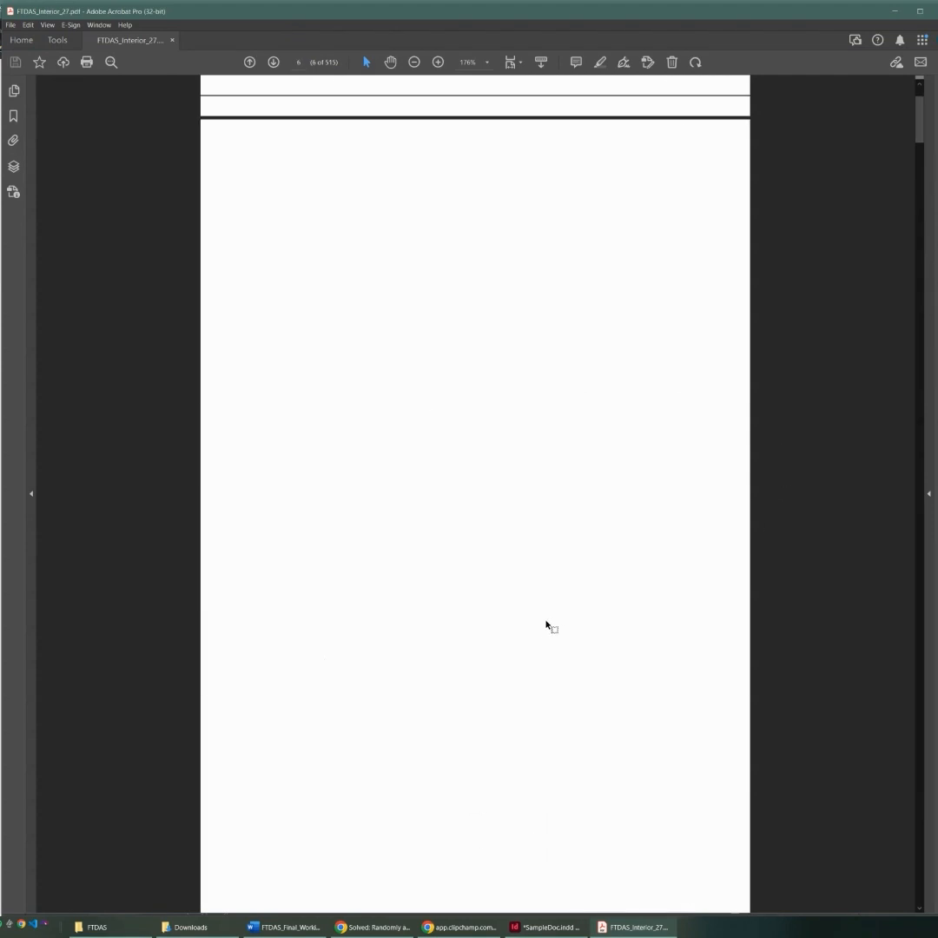
scroll(564, 602, up, 15)
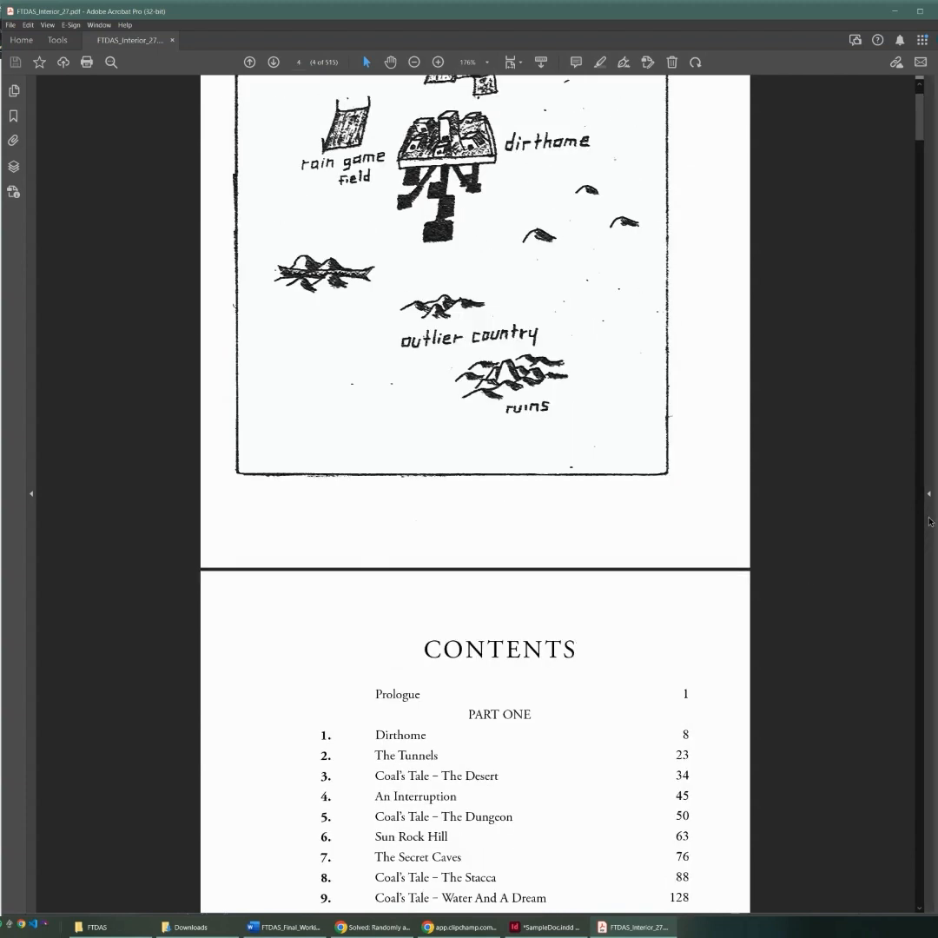
scroll(770, 552, up, 20)
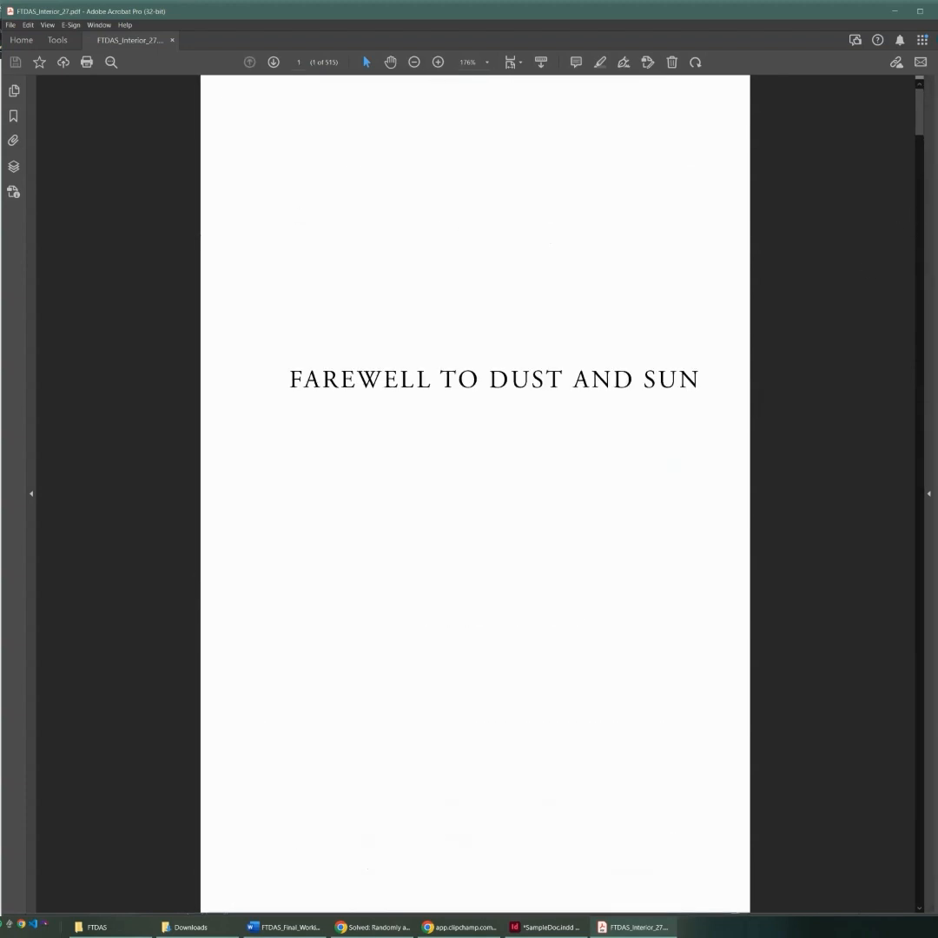
scroll(491, 335, down, 3)
scroll(381, 163, down, 15)
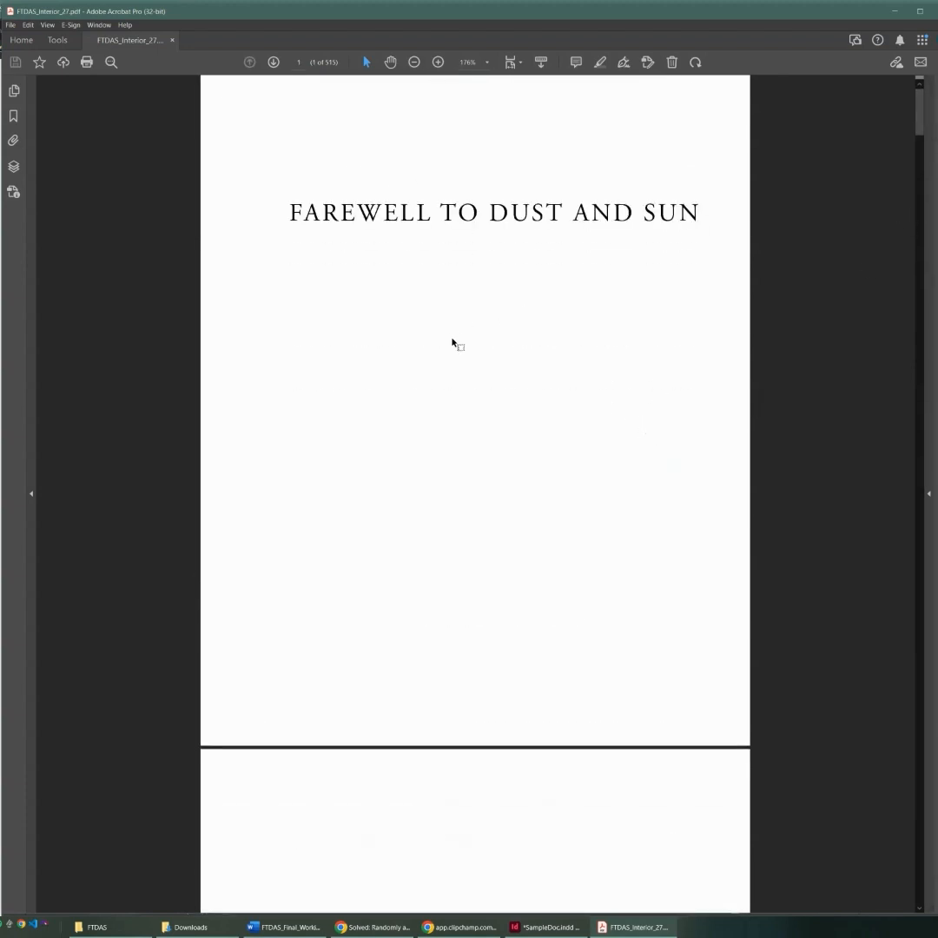
scroll(501, 519, up, 1)
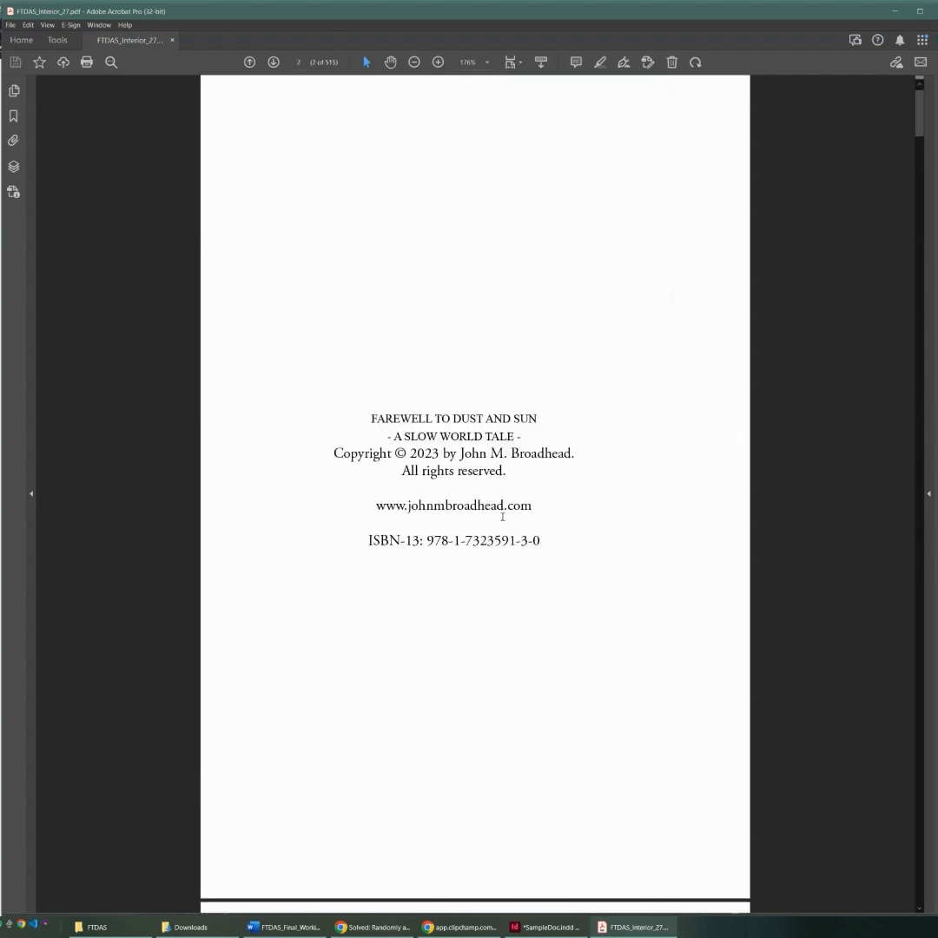
scroll(507, 527, down, 17)
scroll(515, 540, down, 18)
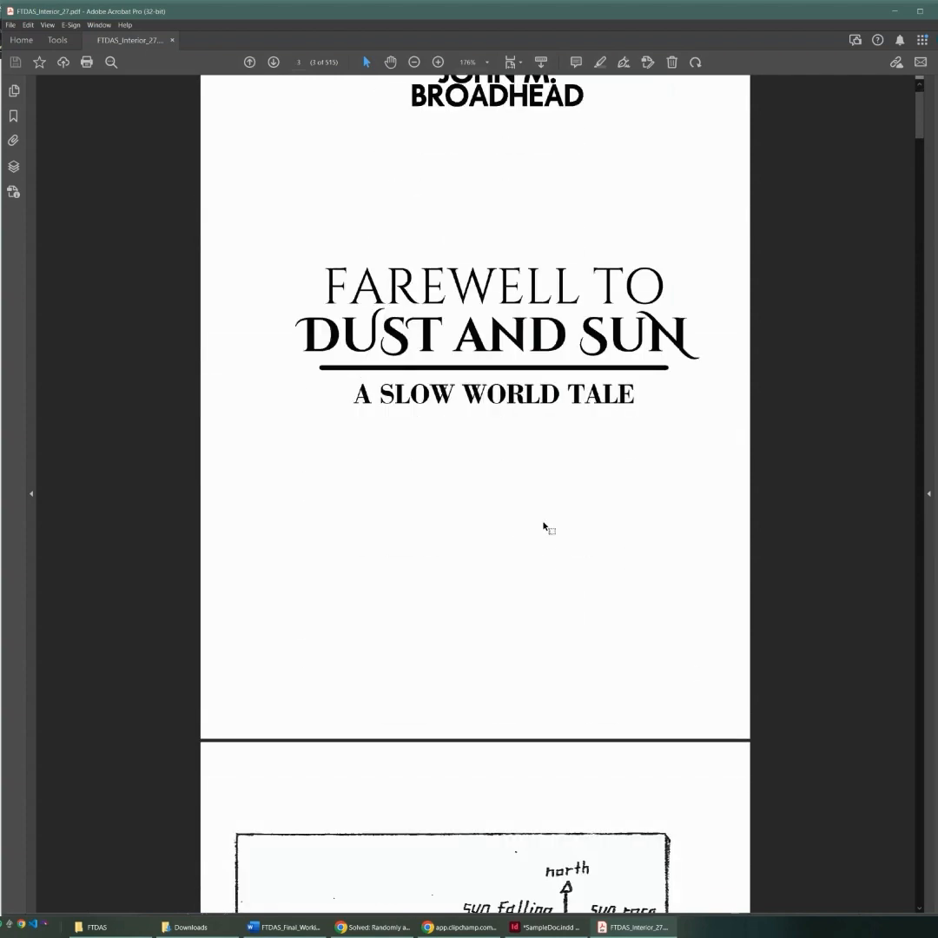
scroll(524, 545, down, 6)
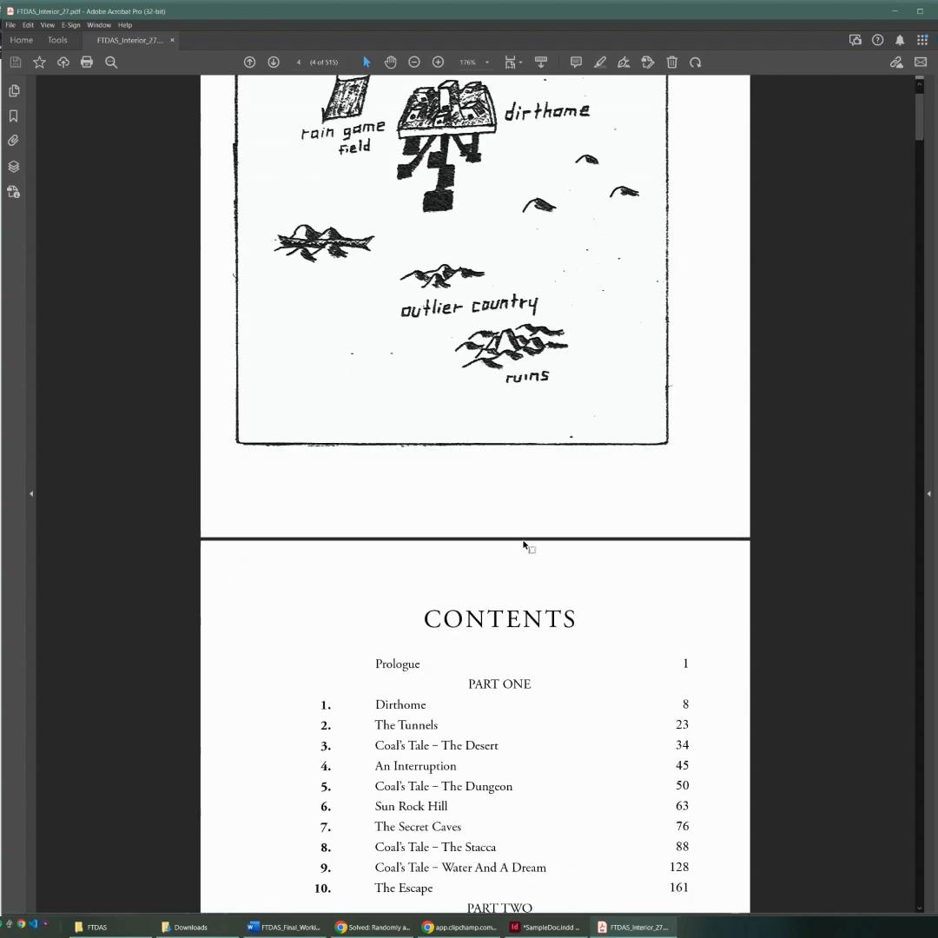
scroll(525, 565, down, 12)
scroll(530, 583, down, 18)
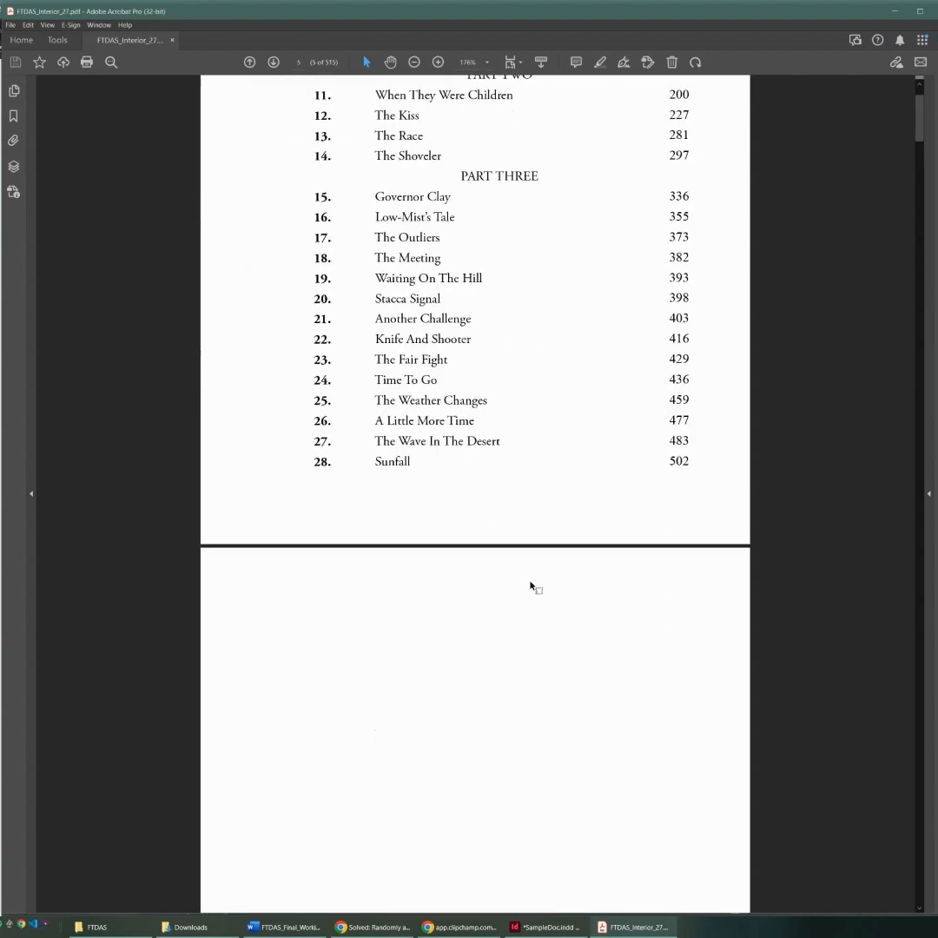
scroll(524, 595, down, 13)
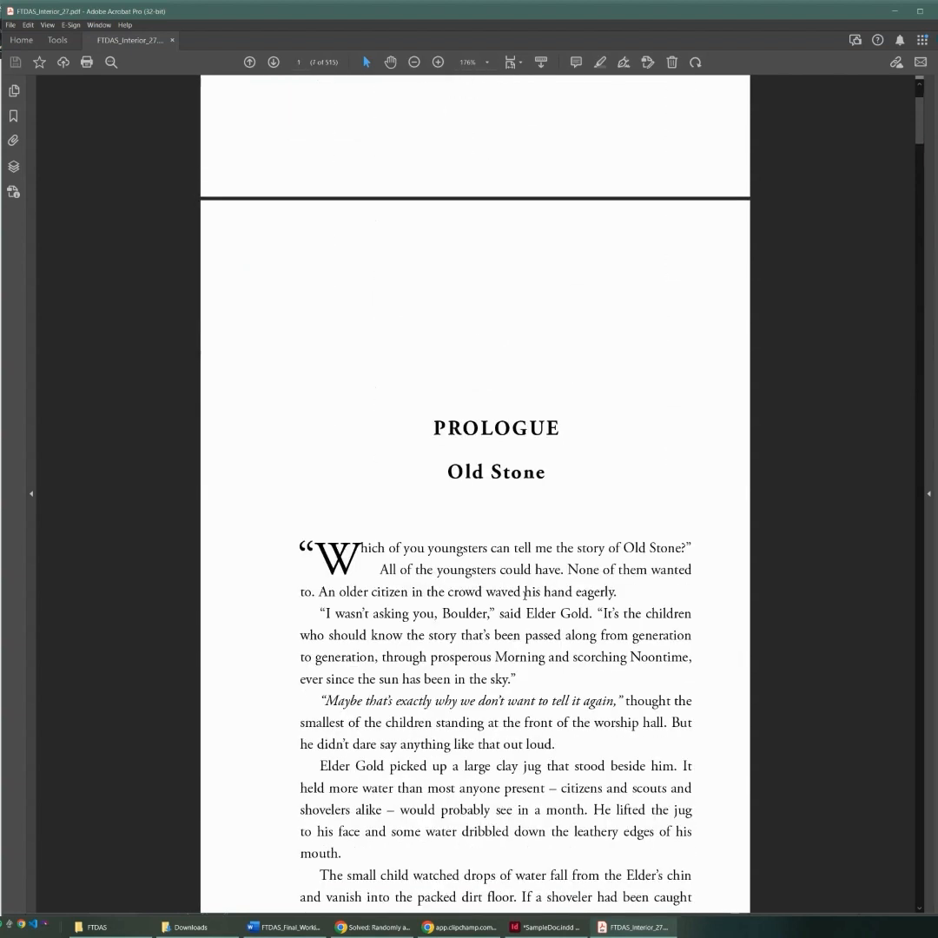
scroll(460, 350, up, 2)
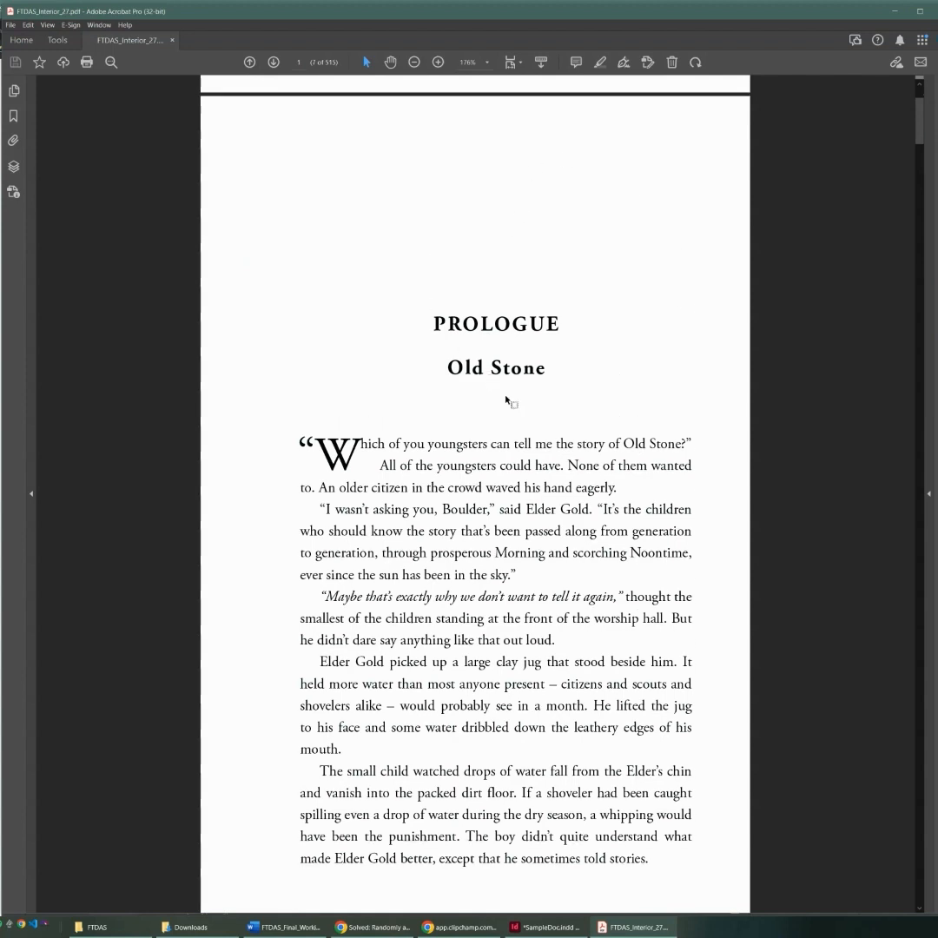
scroll(506, 398, down, 4)
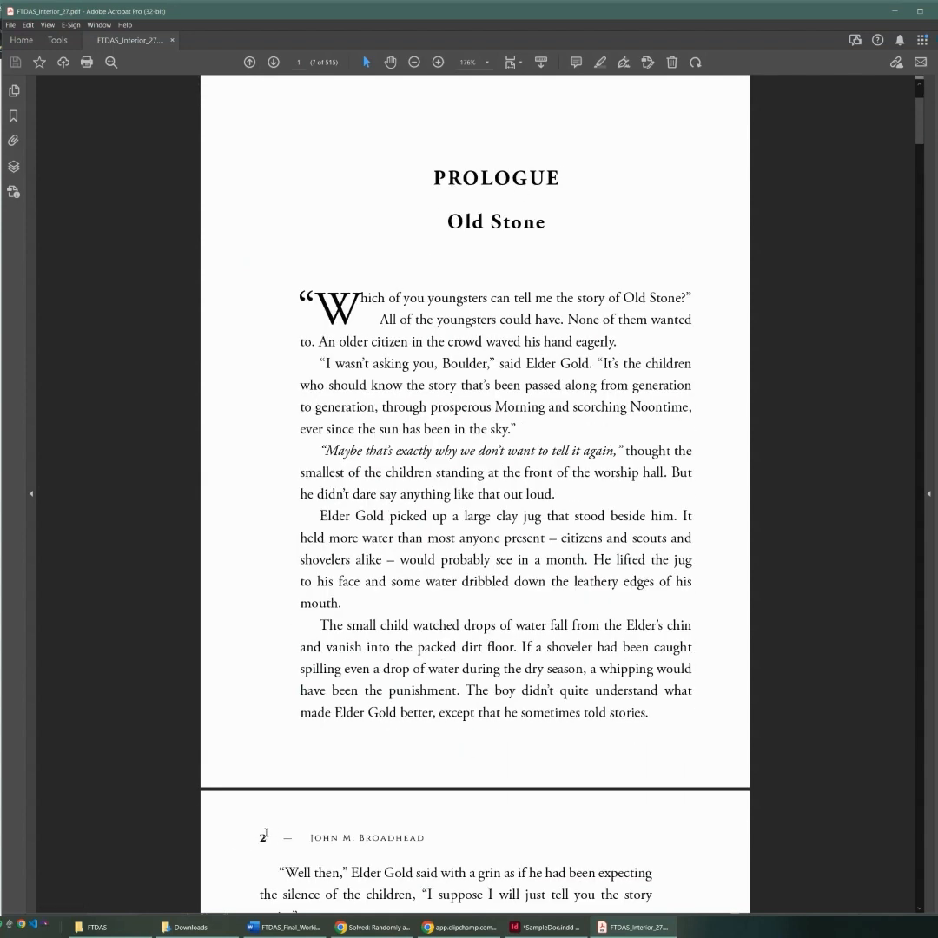
scroll(588, 540, up, 3)
scroll(551, 341, up, 2)
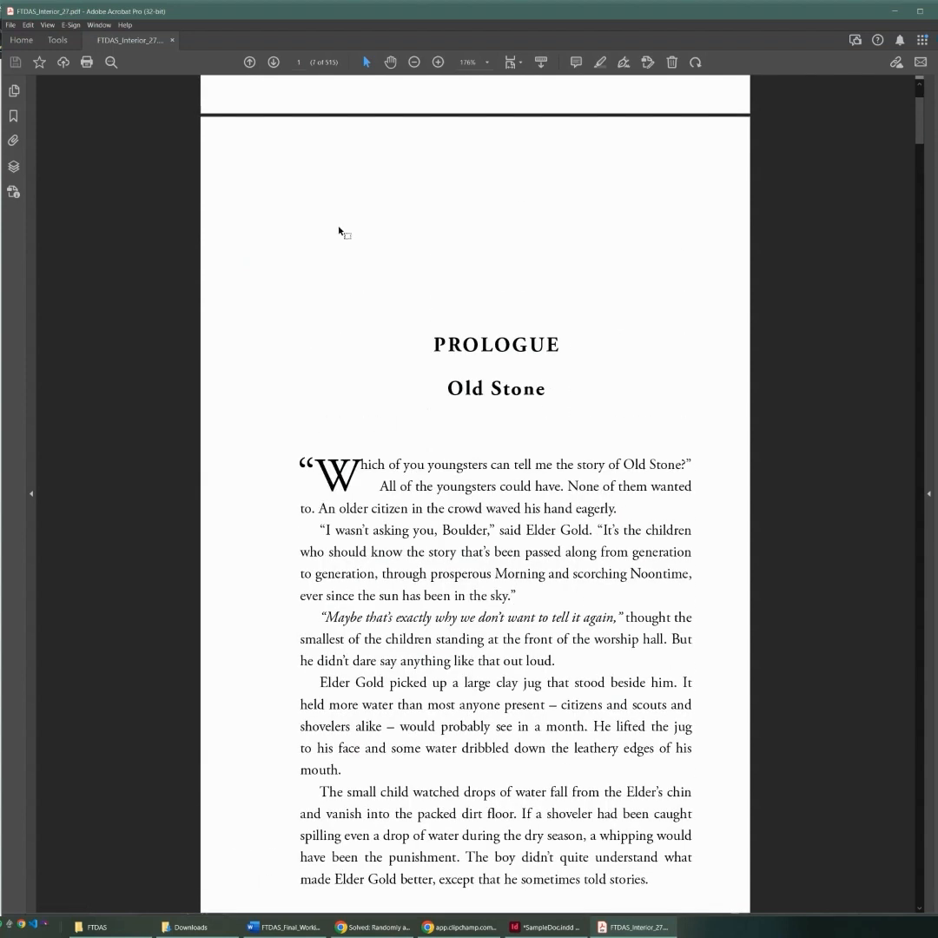
scroll(420, 704, down, 2)
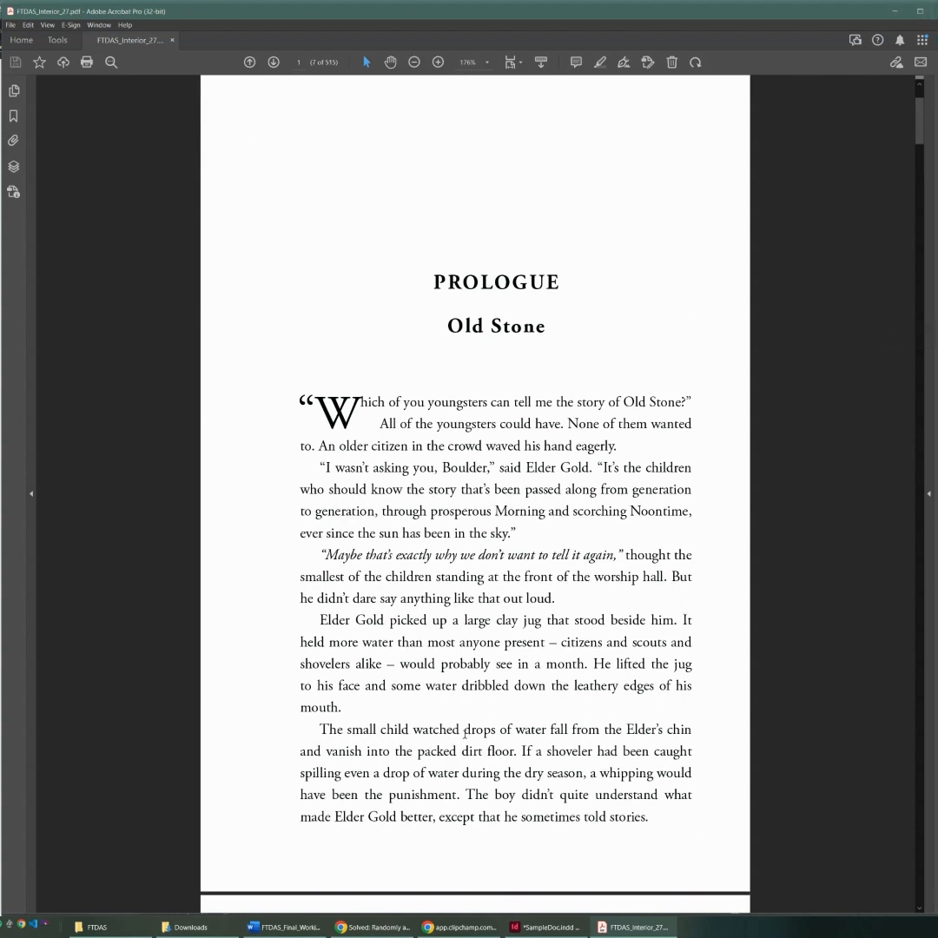
- Switch to SampleDoc.indd in InDesign and insert 6 pages before page 1 with the parent set to [None]
click(892, 14)
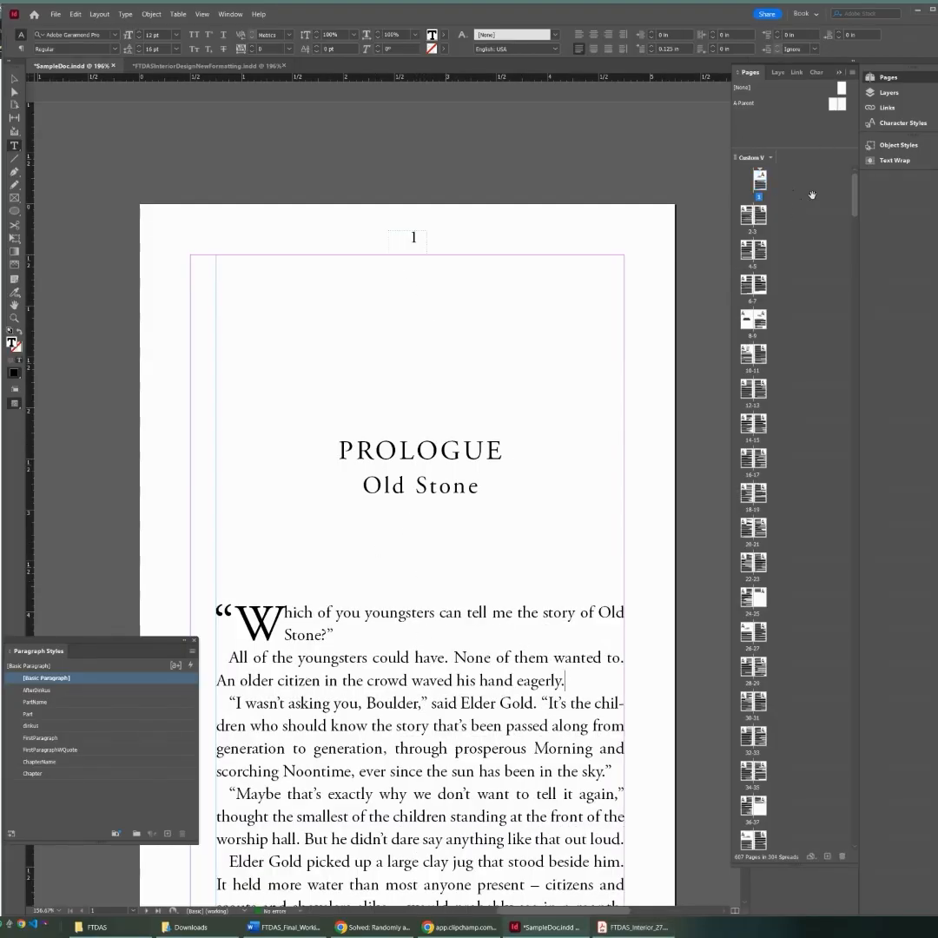
right_click(813, 198)
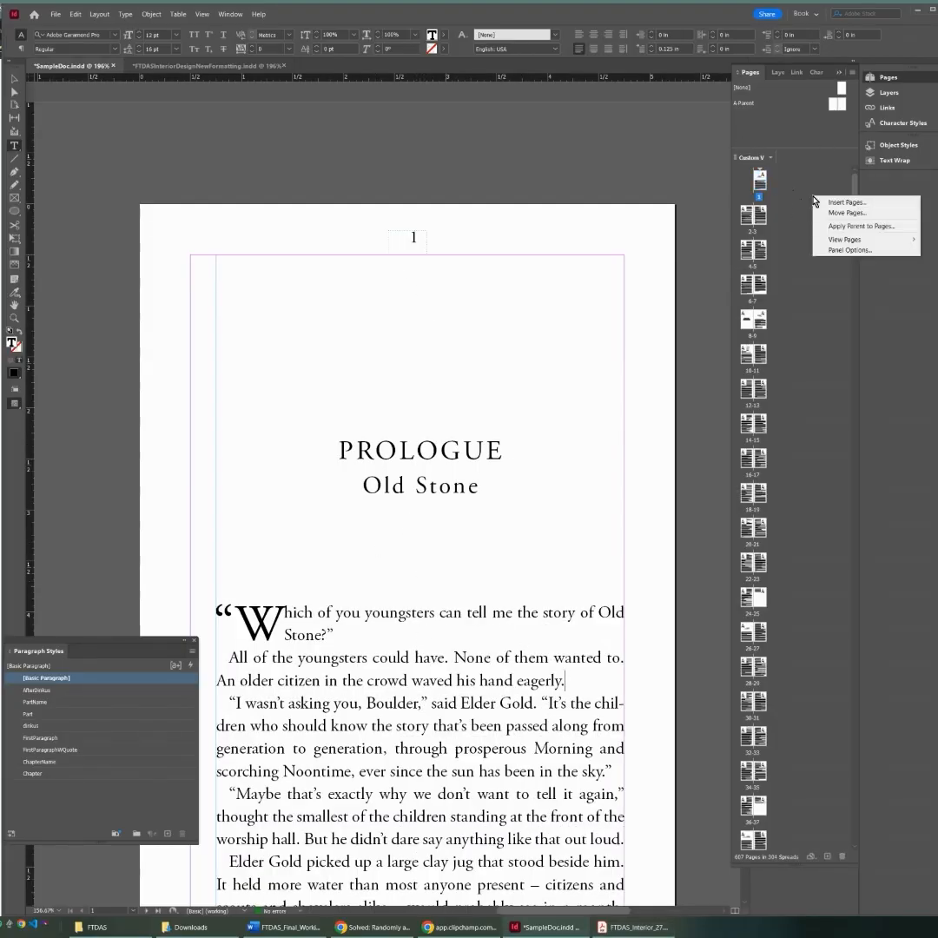
click(883, 203)
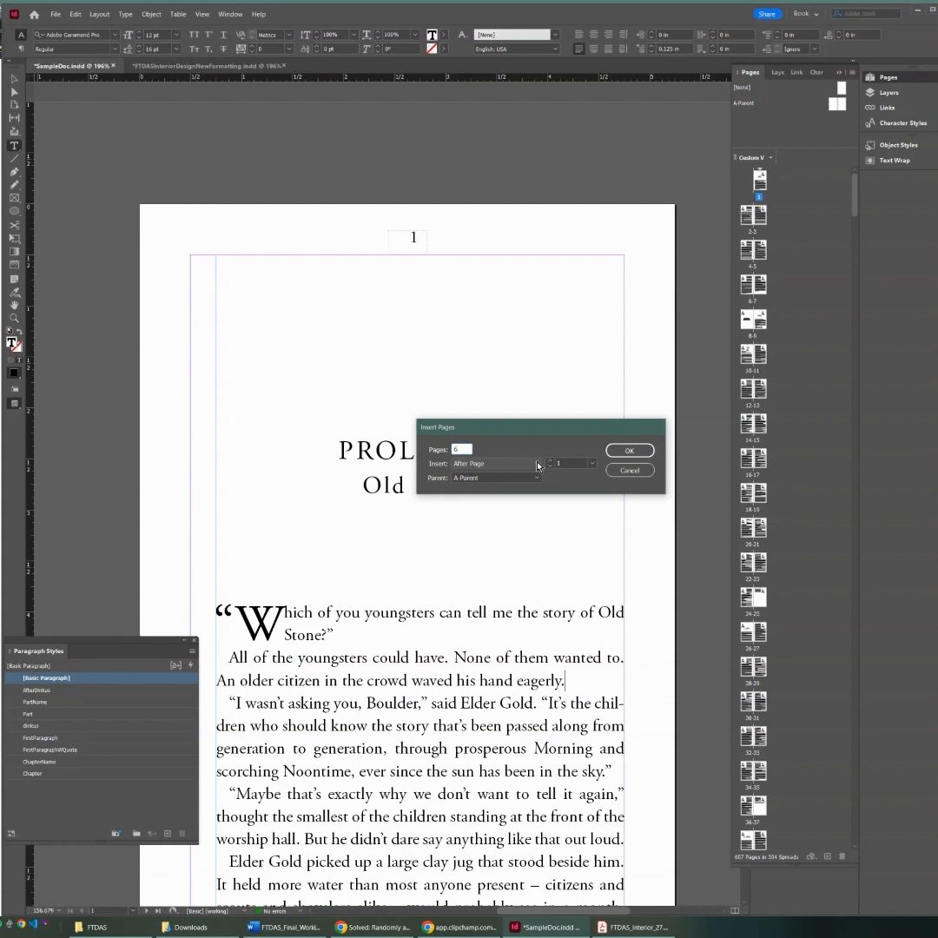
click(537, 466)
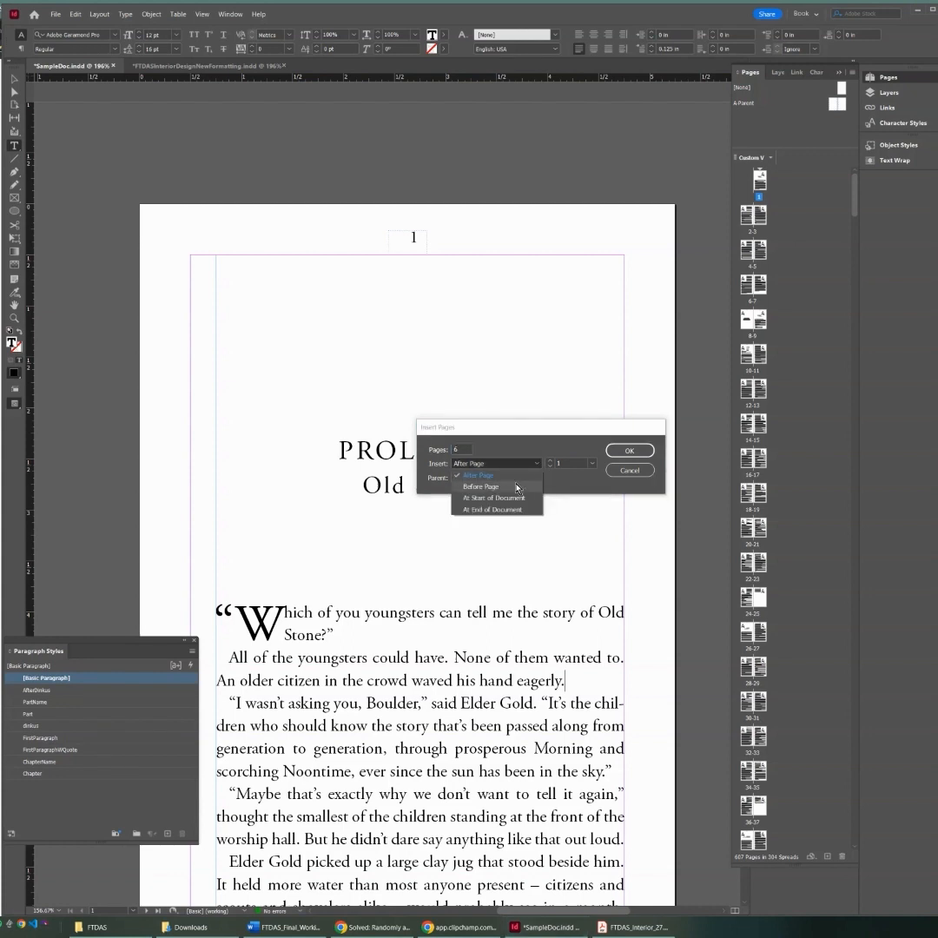
click(481, 486)
click(519, 478)
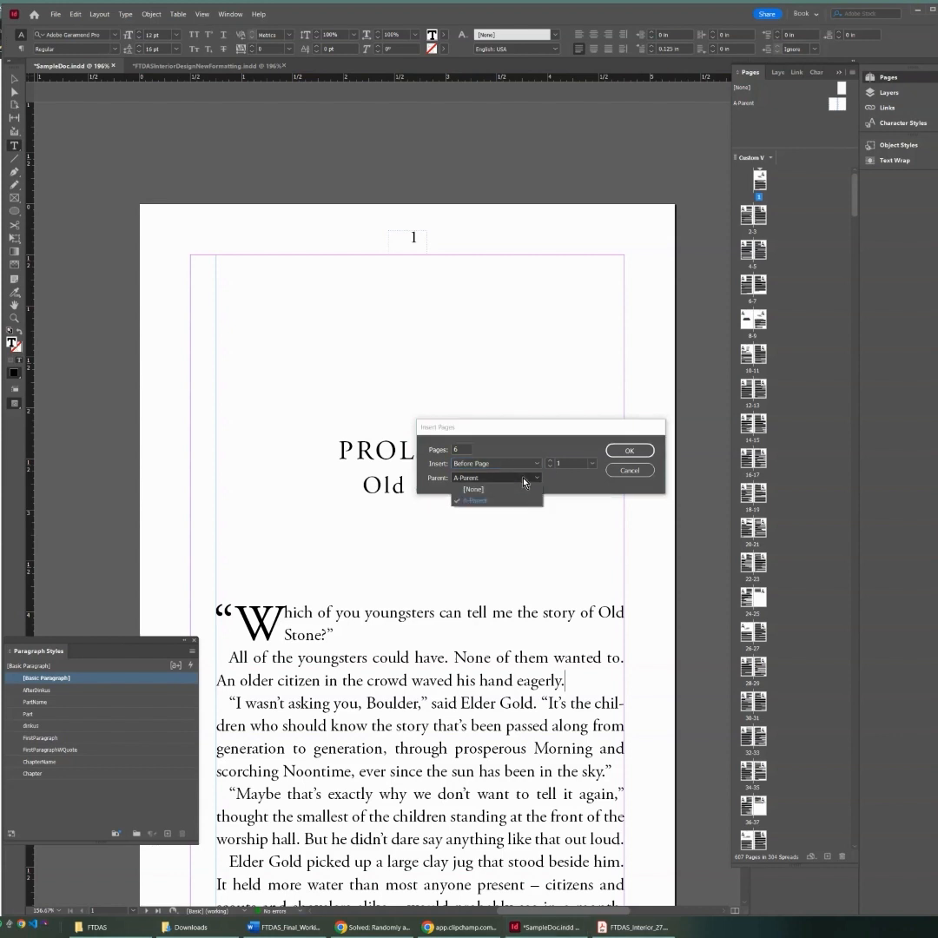
click(513, 489)
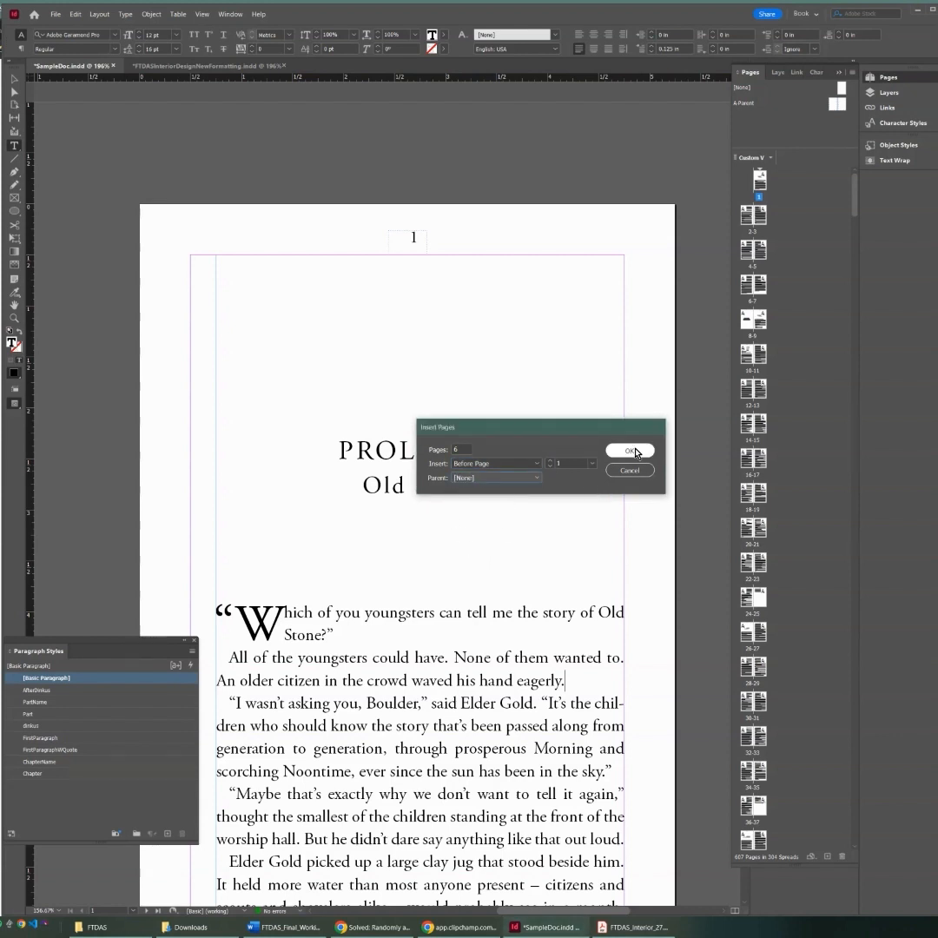
click(471, 479)
click(486, 504)
click(471, 479)
click(474, 492)
click(629, 450)
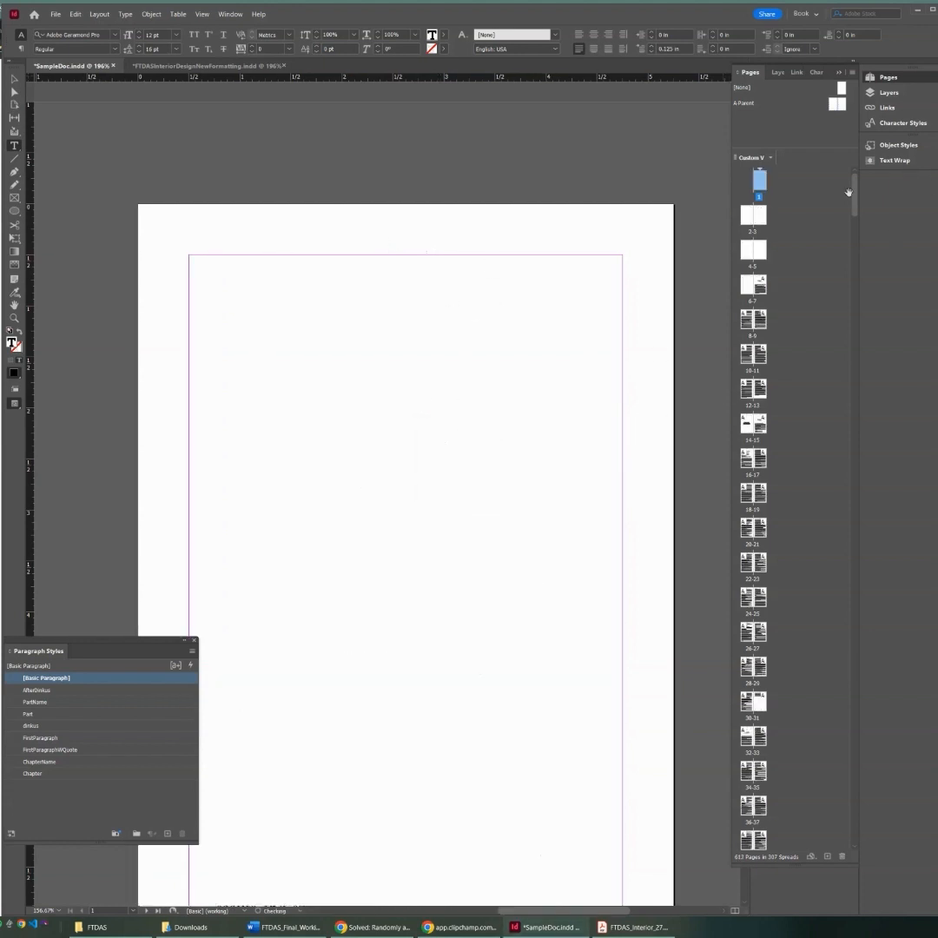
- Start a new section on the Prologue page with page numbering starting at 1, accepting the duplicate page numbers
double_click(745, 287)
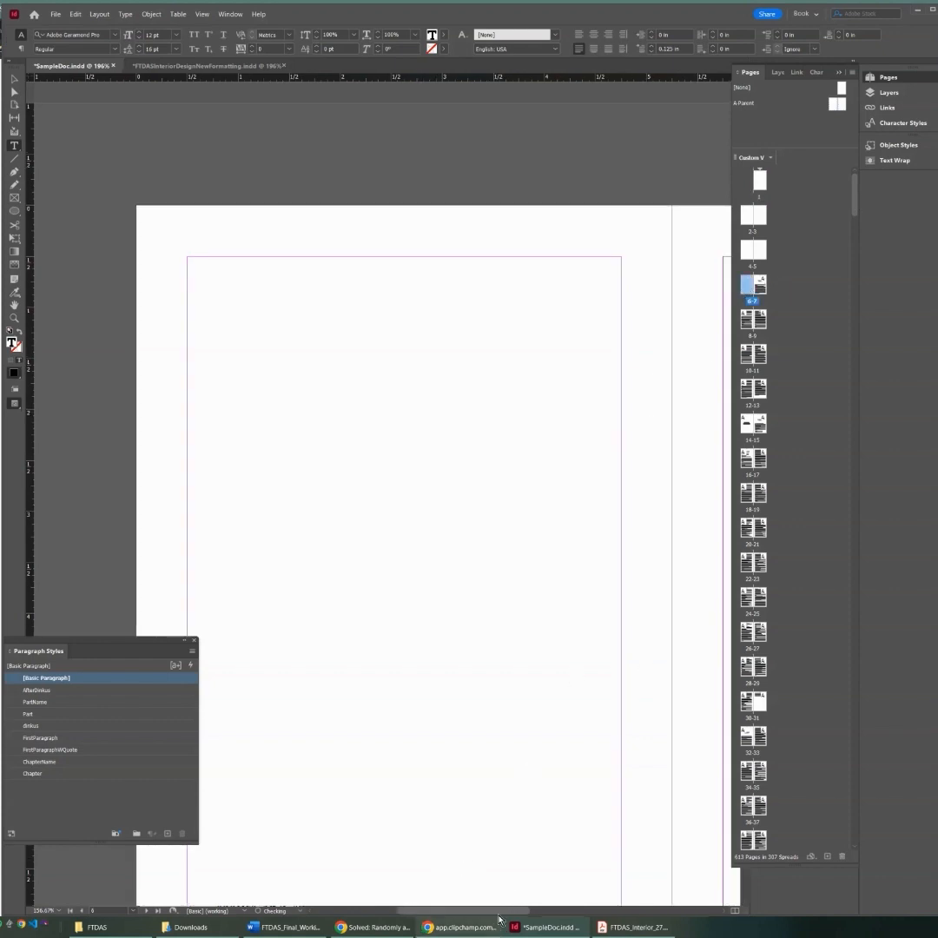
drag(519, 910, 630, 910)
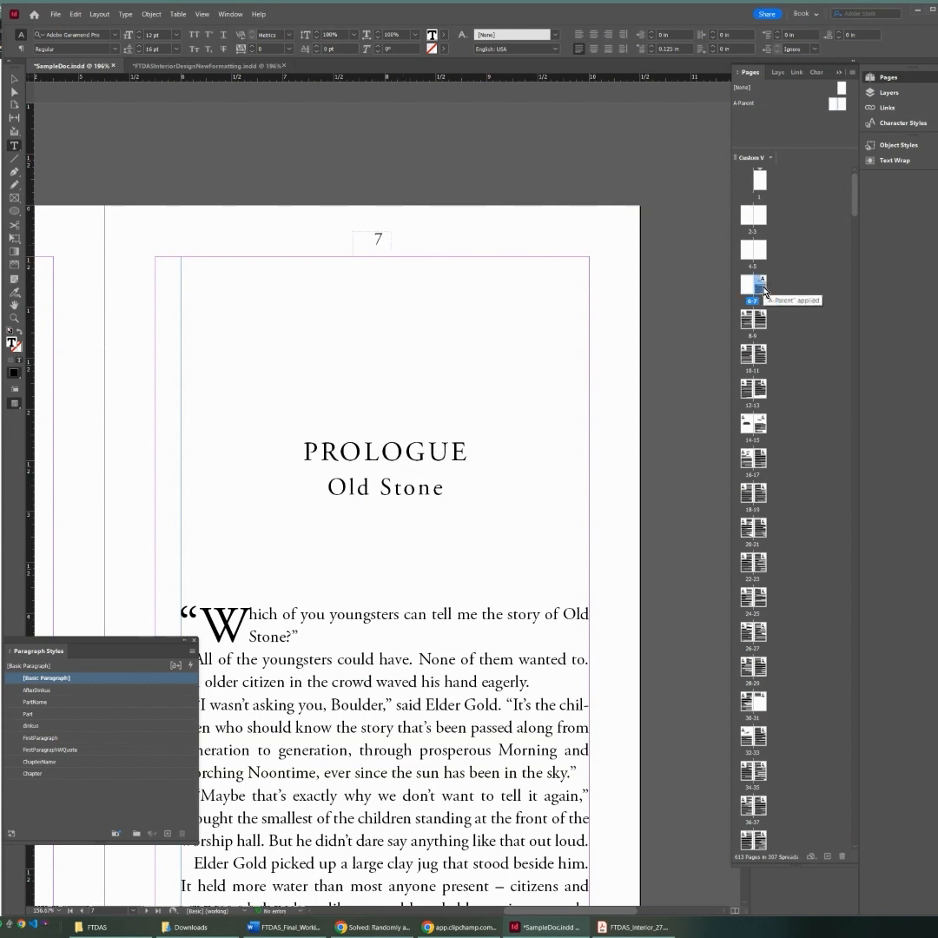
click(761, 289)
double_click(761, 289)
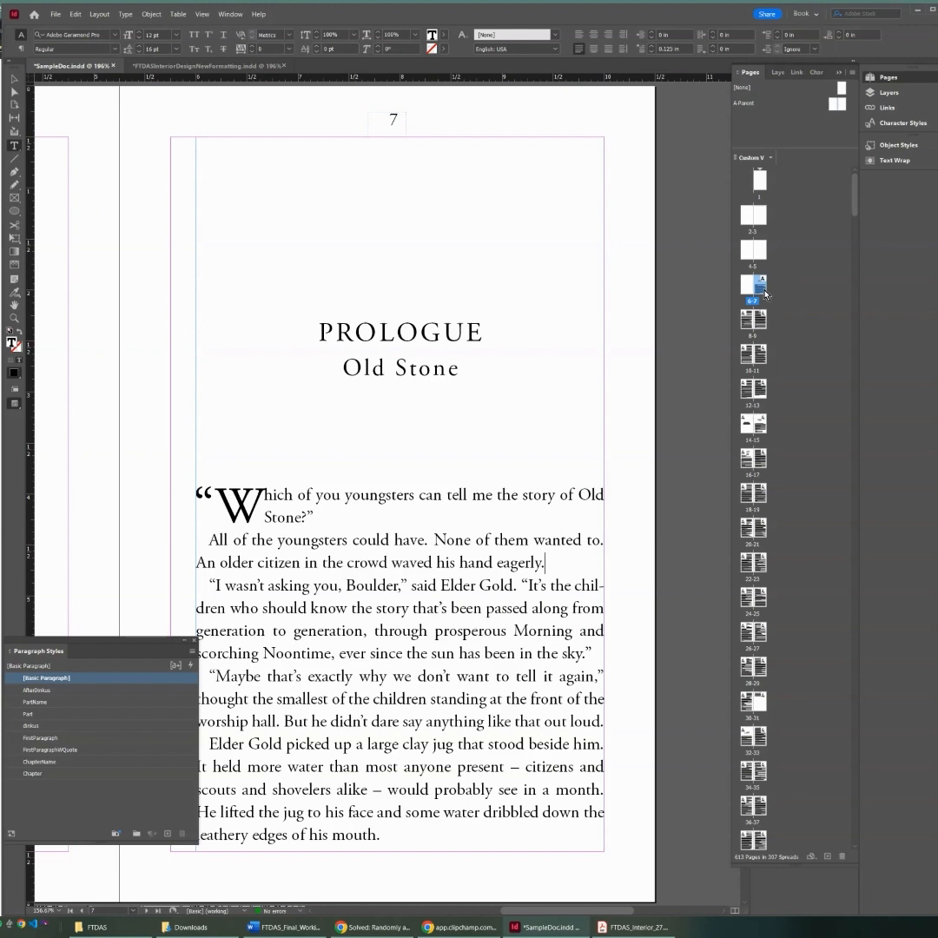
right_click(765, 293)
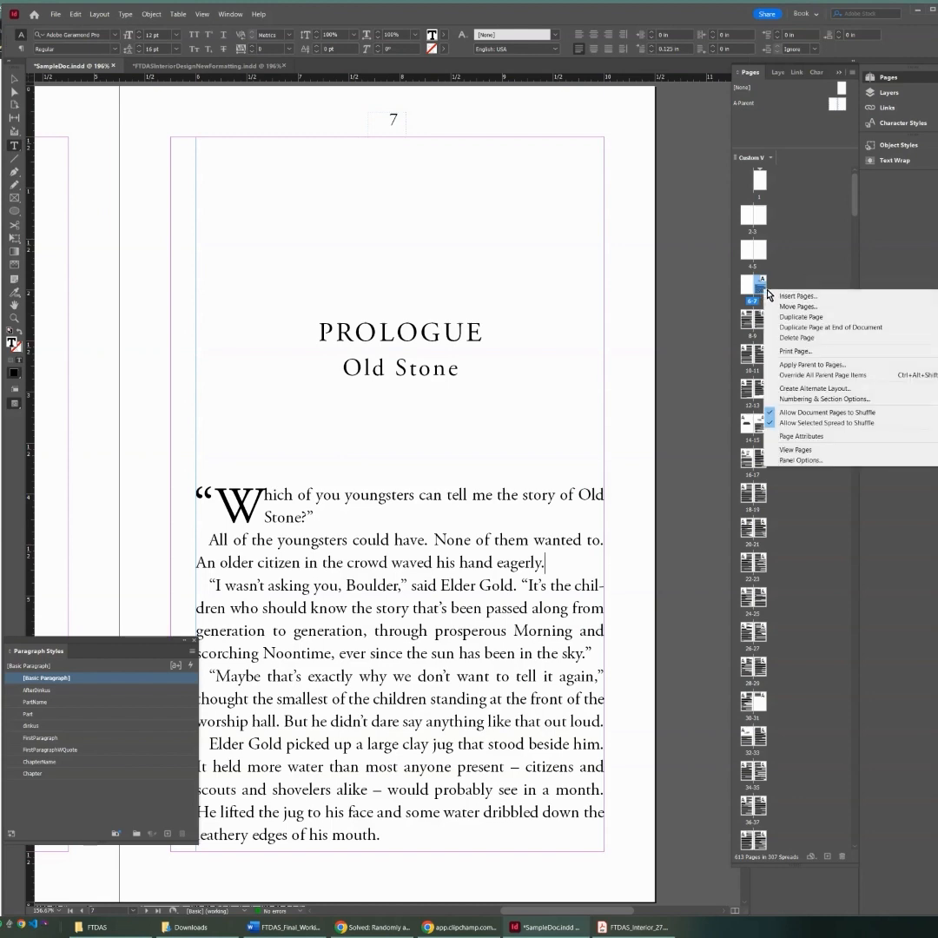
click(827, 399)
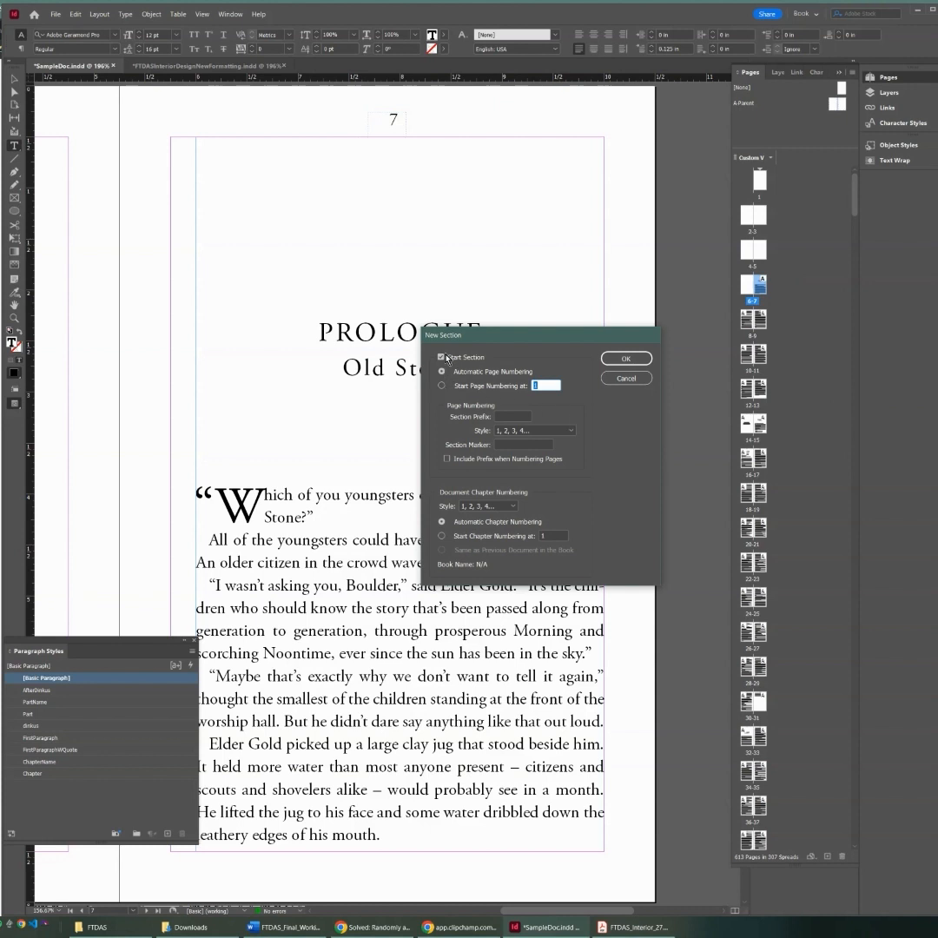
click(442, 387)
click(625, 357)
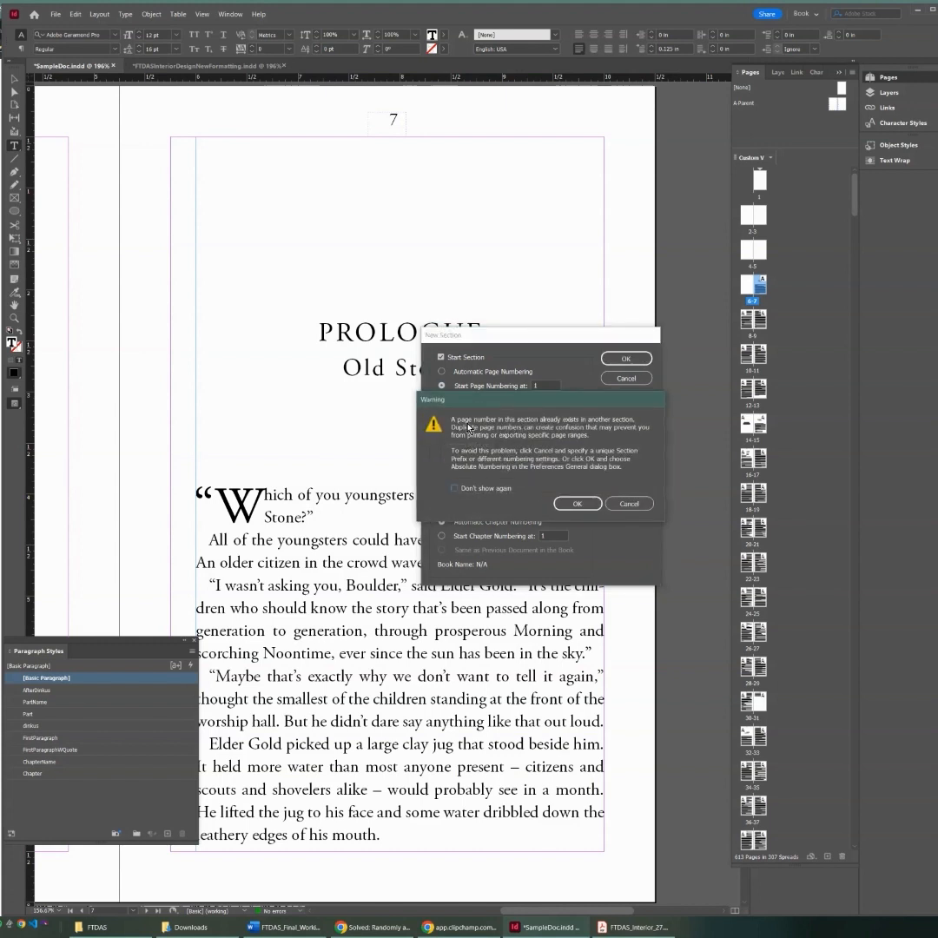
click(584, 504)
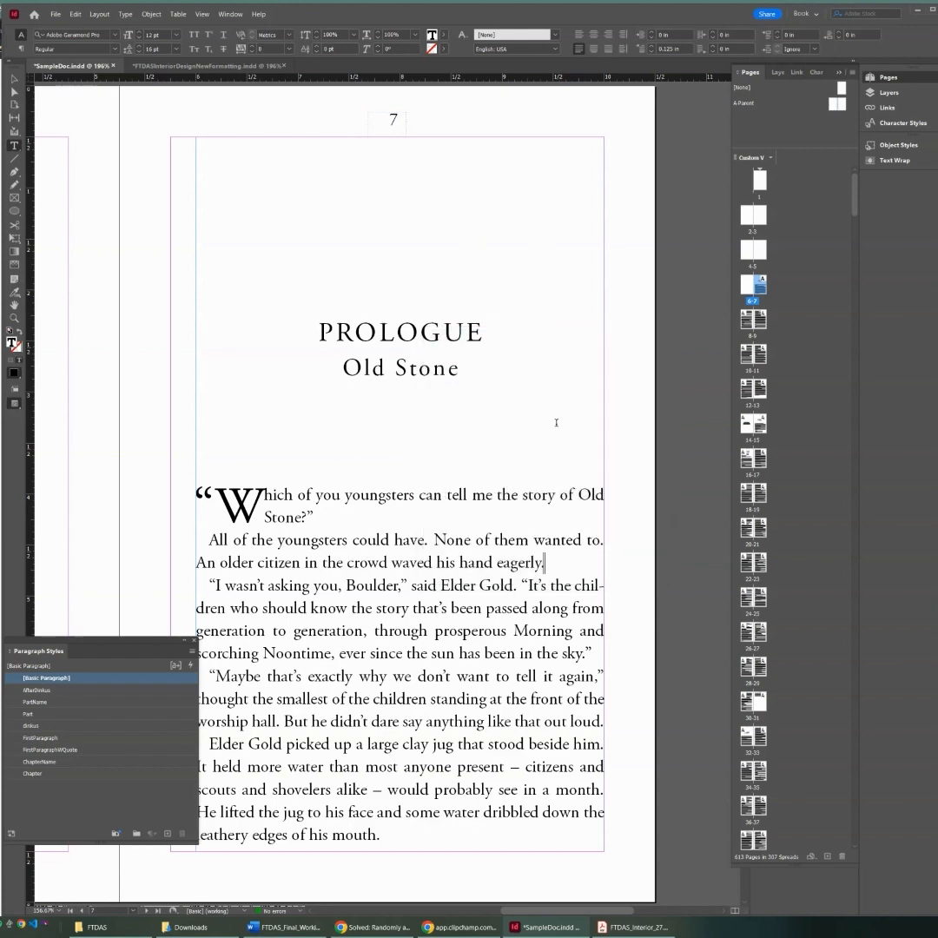
- Create a text frame about 4 in wide and 1 in high on the first blank page, enter "FAREWELL TO DUST AND SUN" and select the text
scroll(452, 338, up, 3)
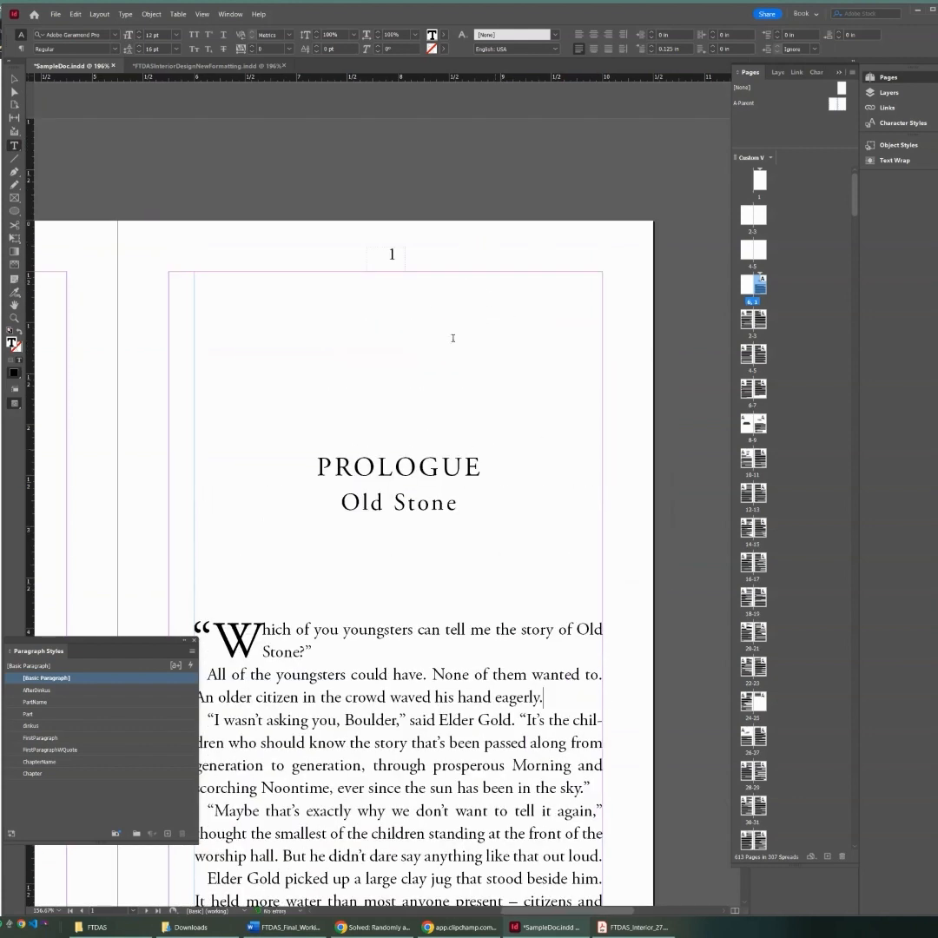
drag(594, 914, 523, 918)
scroll(373, 506, up, 20)
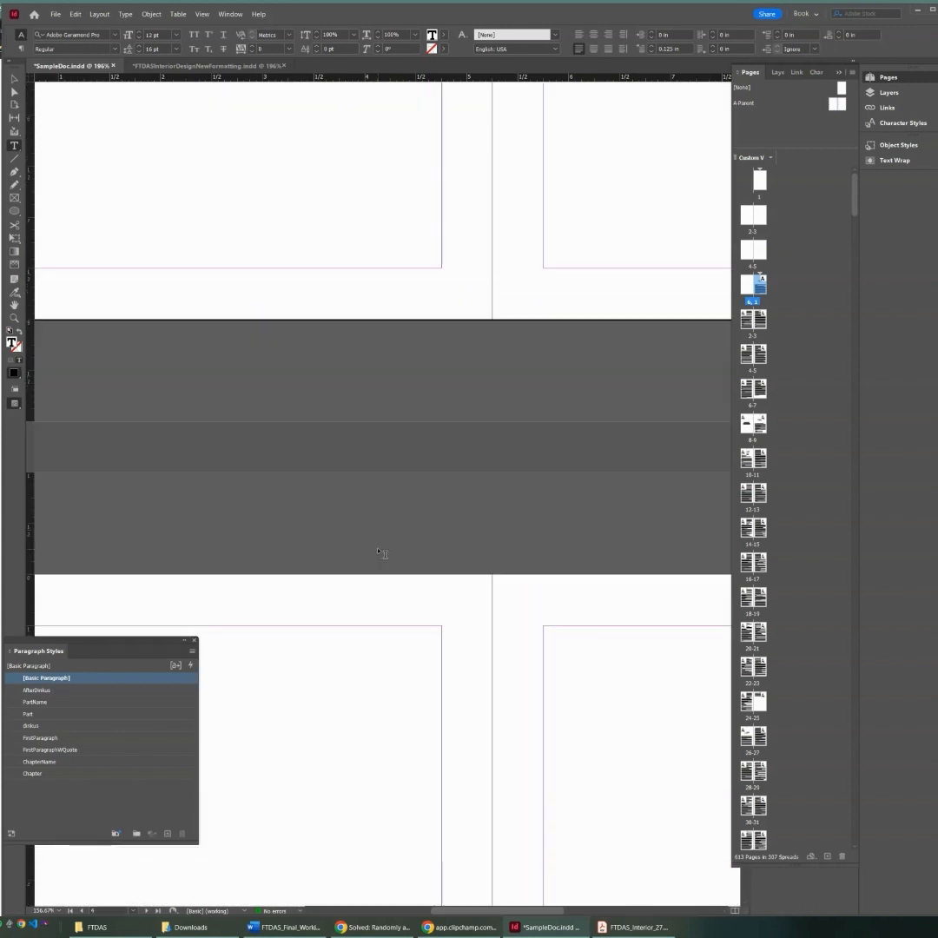
scroll(406, 660, up, 3)
scroll(438, 849, down, 3)
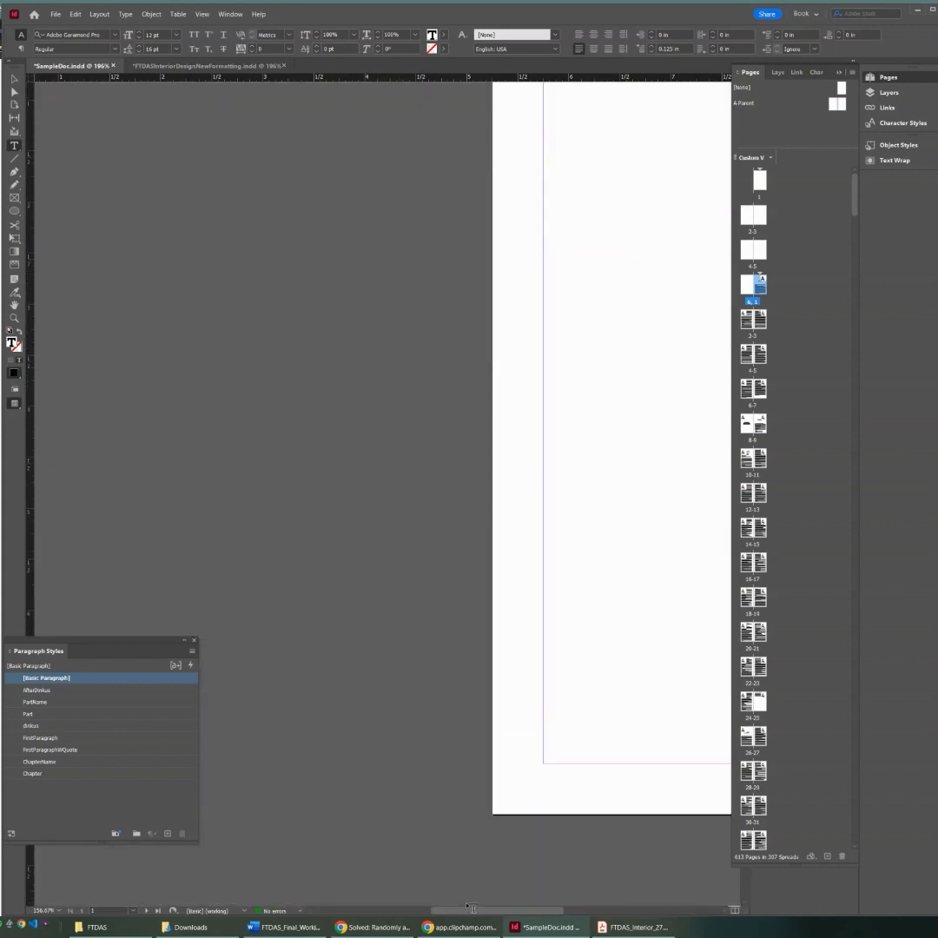
drag(471, 910, 539, 909)
scroll(590, 555, up, 2)
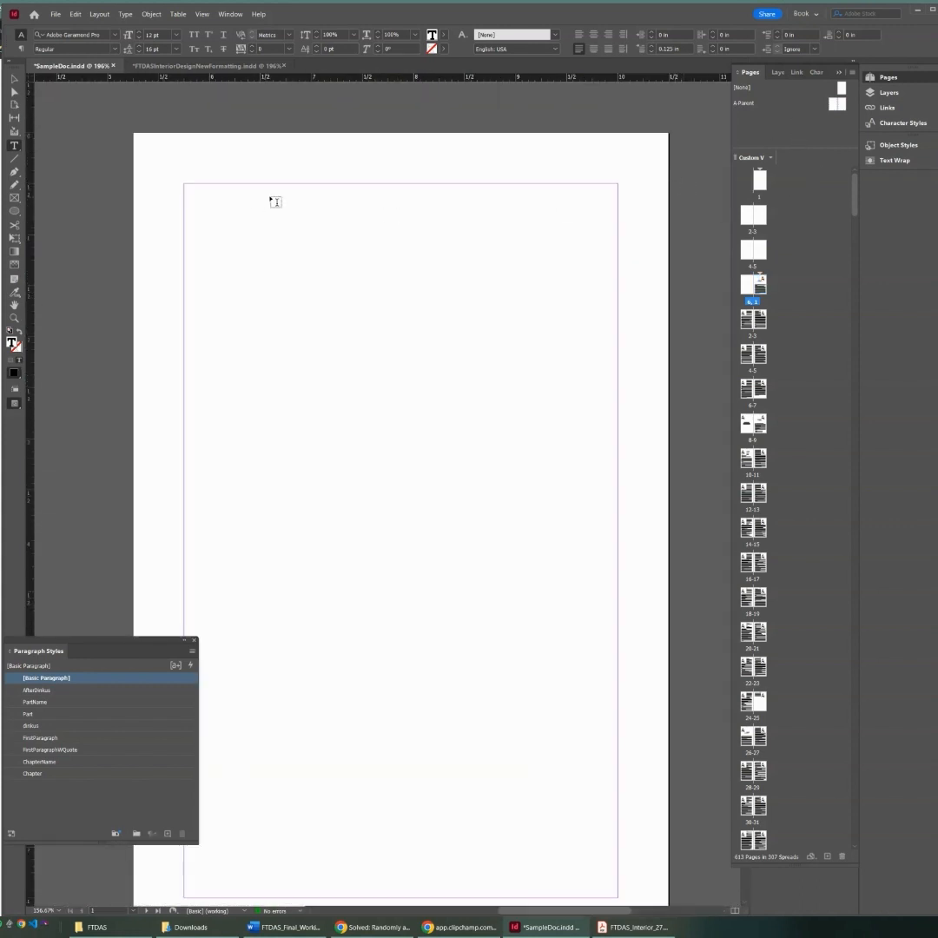
drag(195, 407, 599, 512)
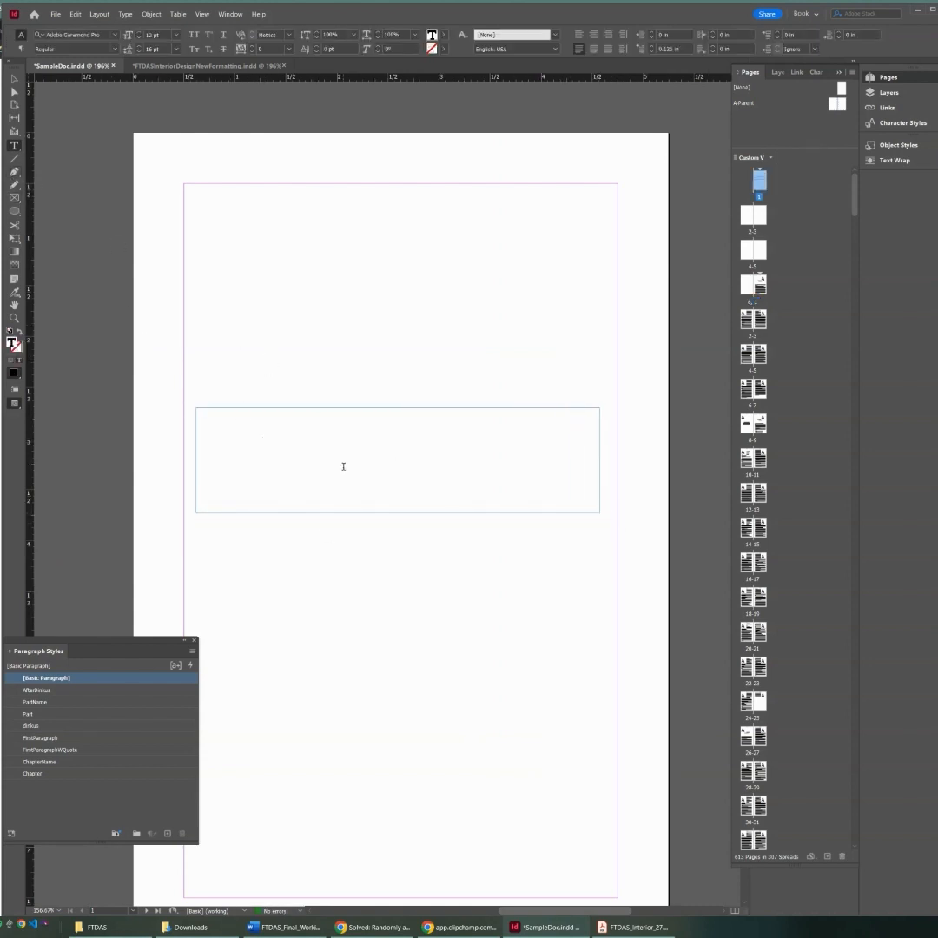
text(FAREWELL TO DUST AND SUN)
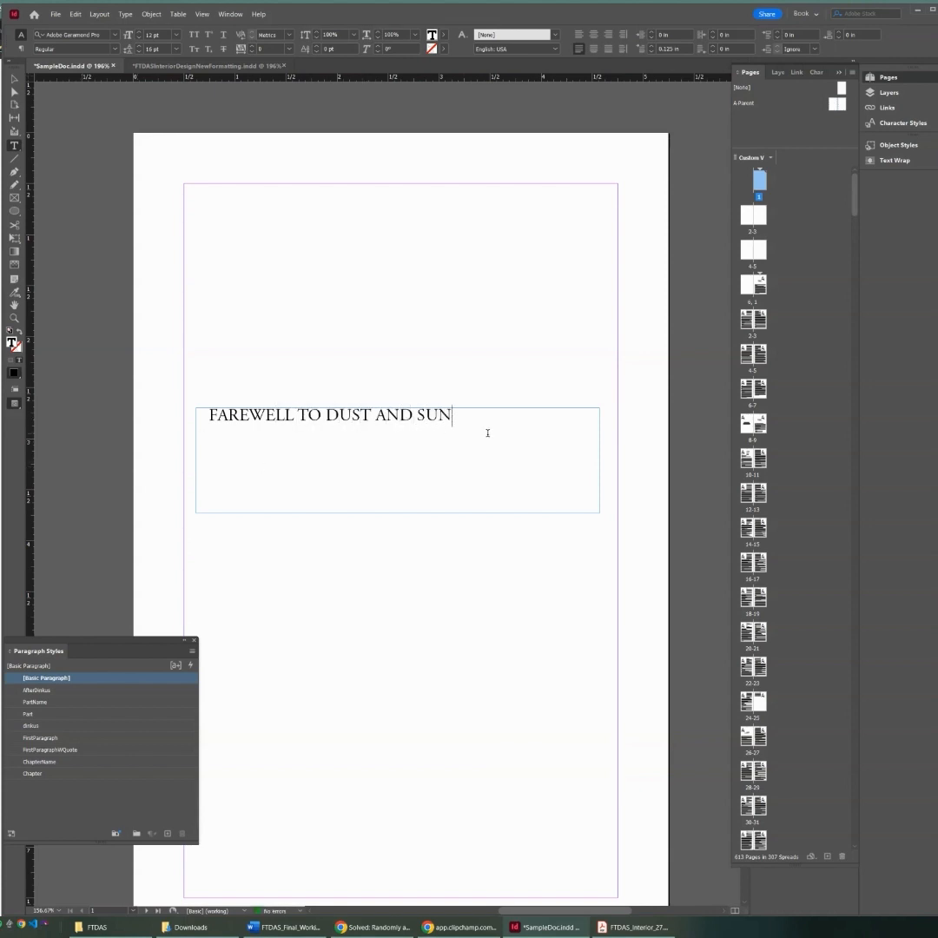
key(ctrl+a)
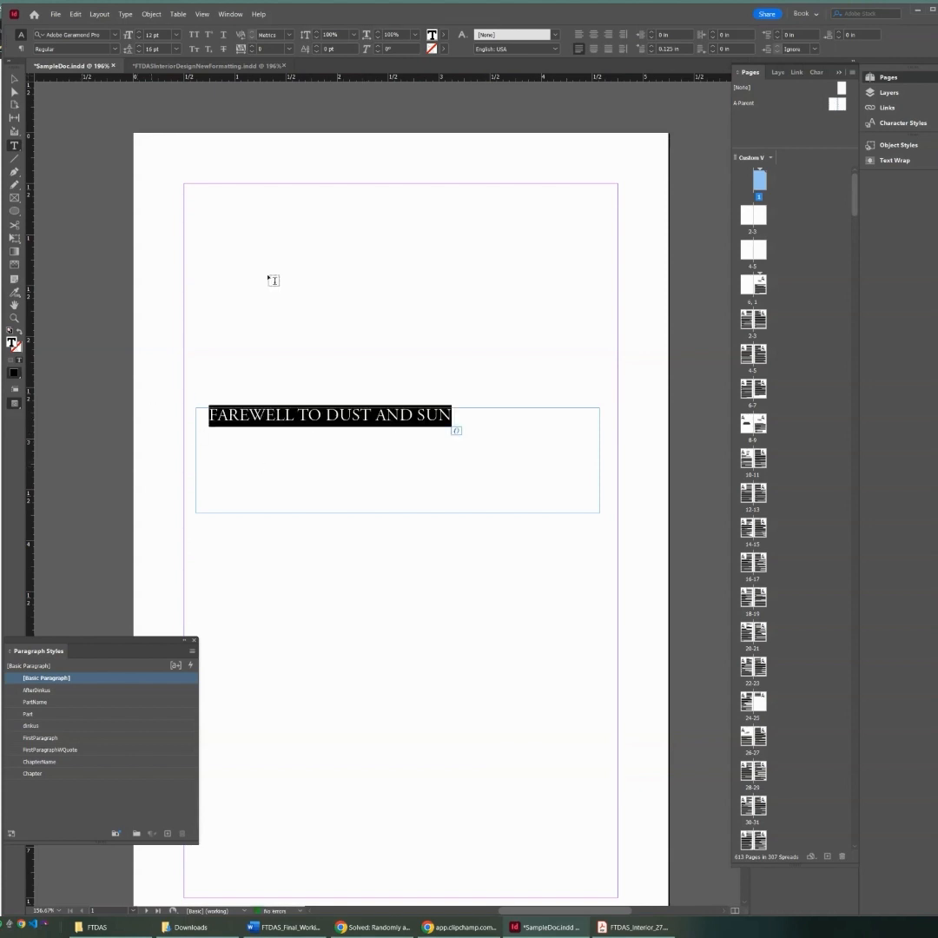
- Set the selected half-title text's font size to 19 pt
click(139, 32)
click(138, 33)
click(139, 33)
click(139, 32)
click(139, 32)
click(139, 32)
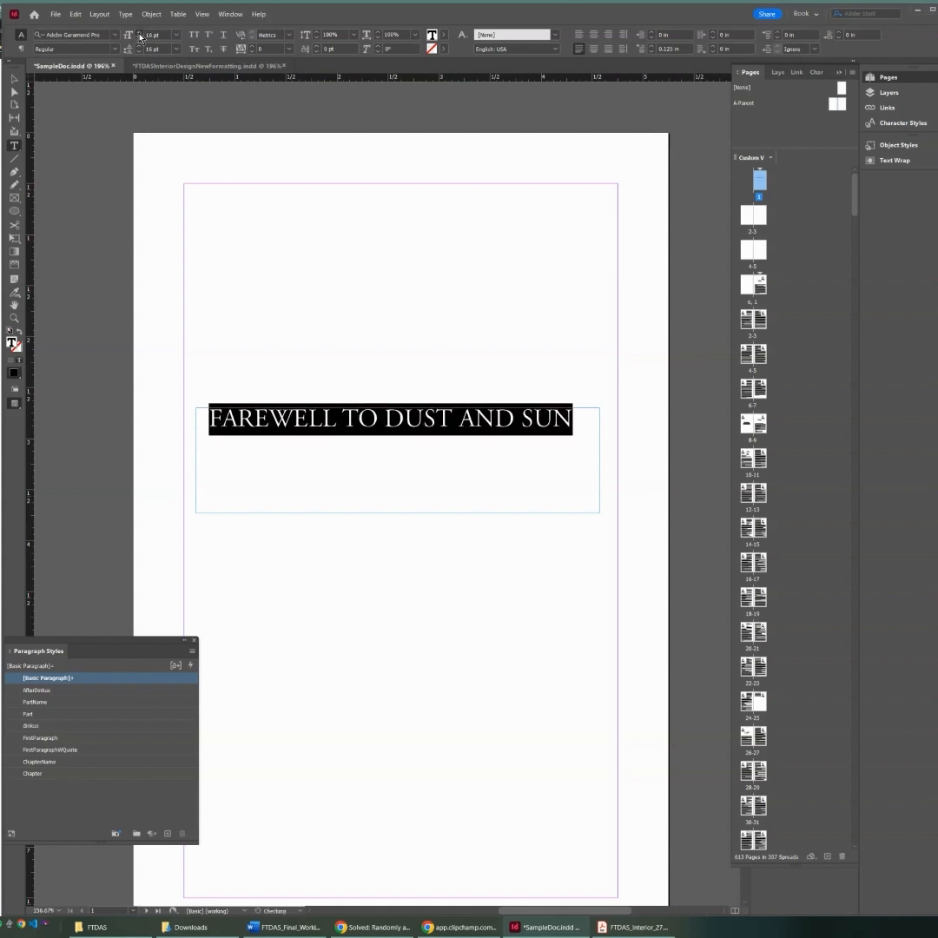
click(139, 32)
click(139, 32)
click(139, 38)
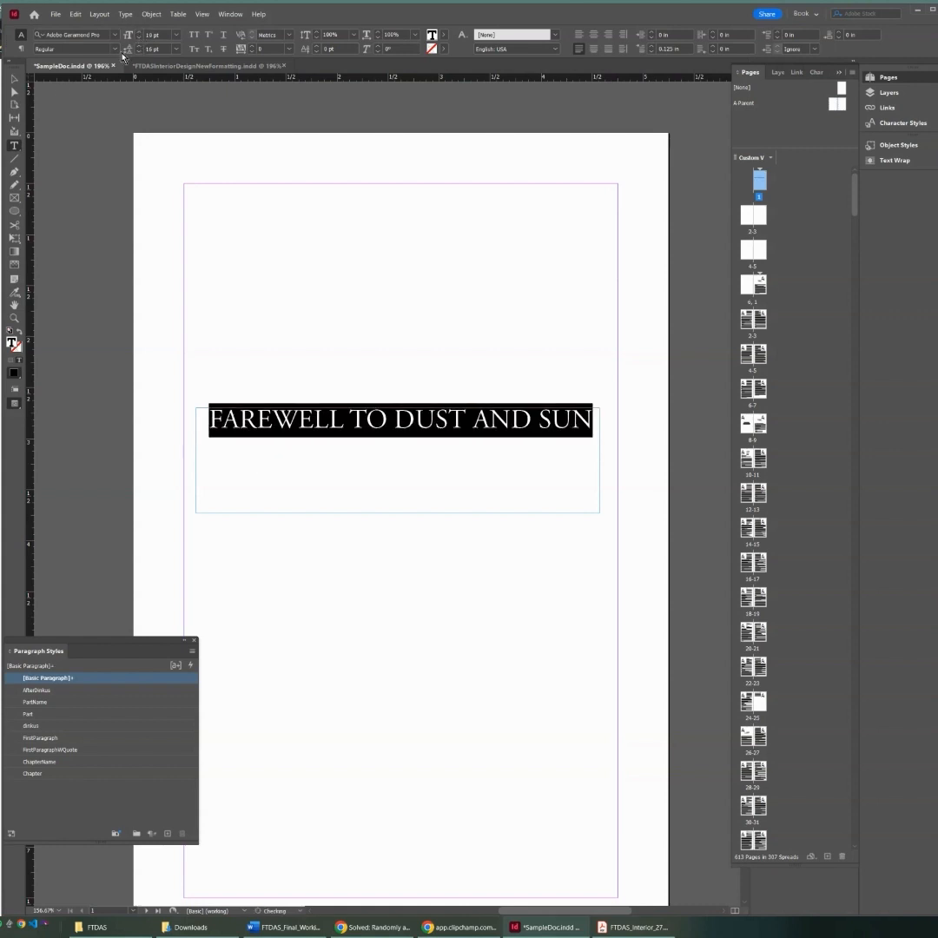
- Move the half-title text frame down the first page to about X 0.73 in, Y 3.36 in, and deselect it
click(14, 79)
drag(437, 434, 454, 513)
scroll(463, 390, down, 3)
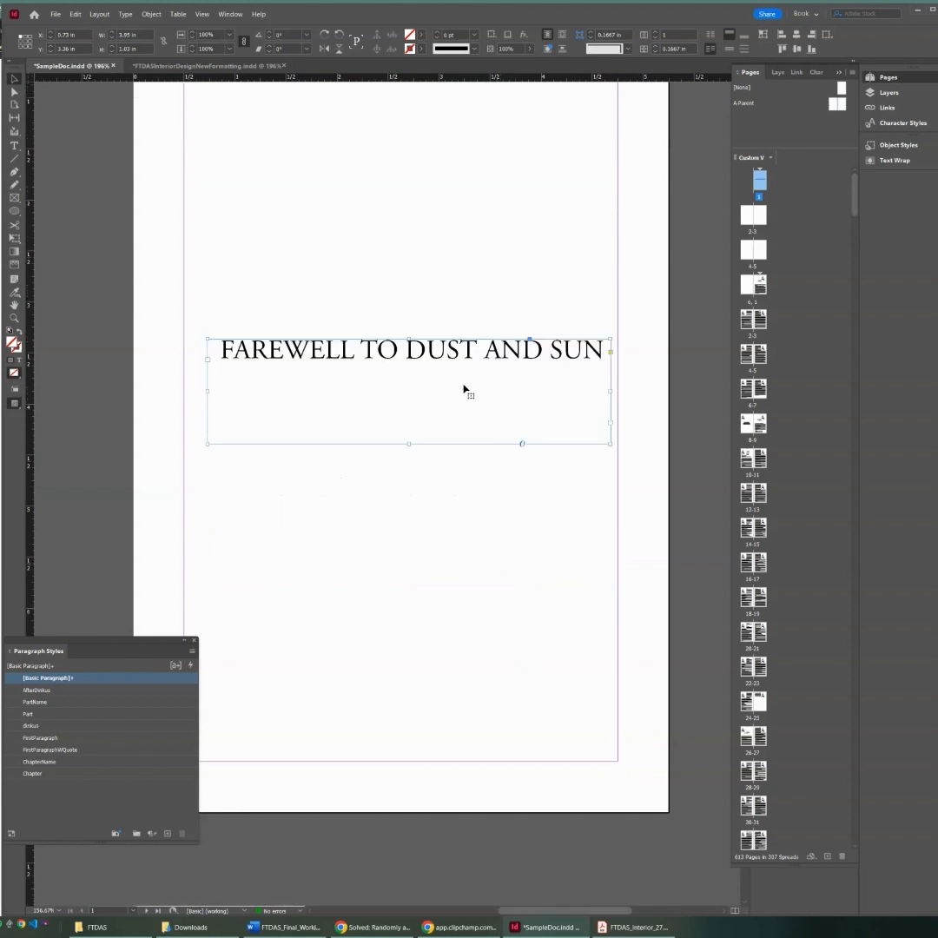
click(429, 488)
scroll(586, 525, up, 2)
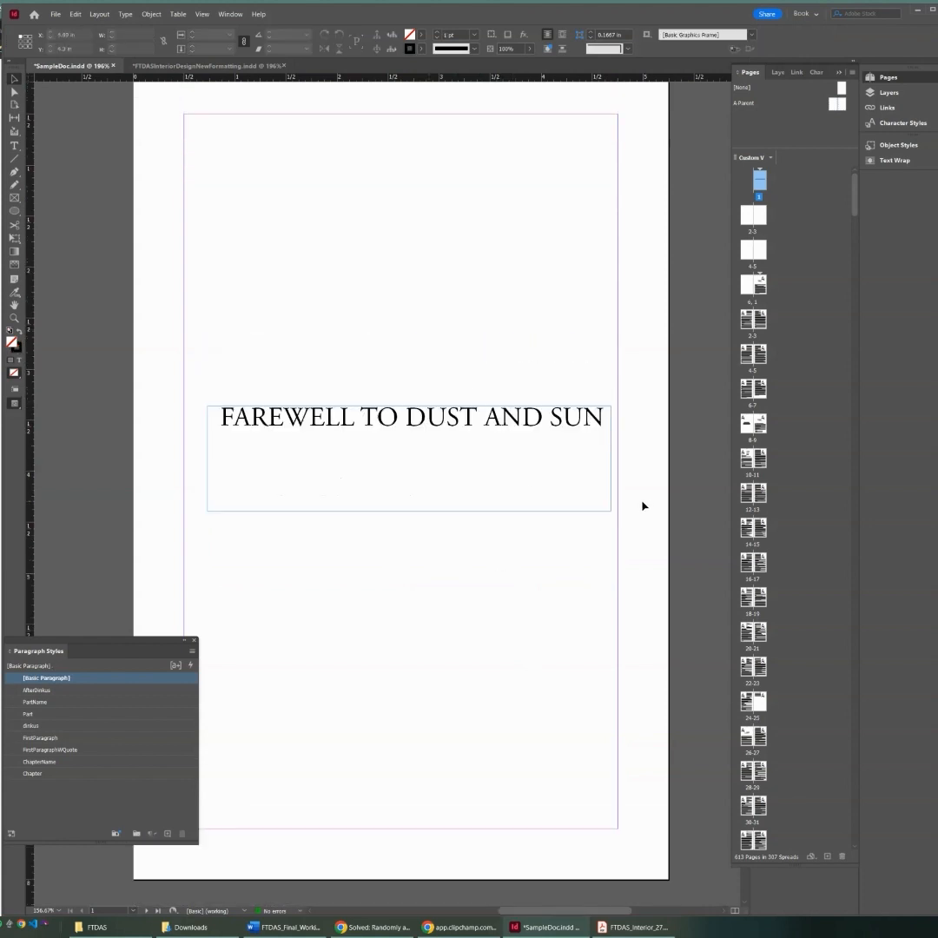
scroll(637, 519, up, 2)
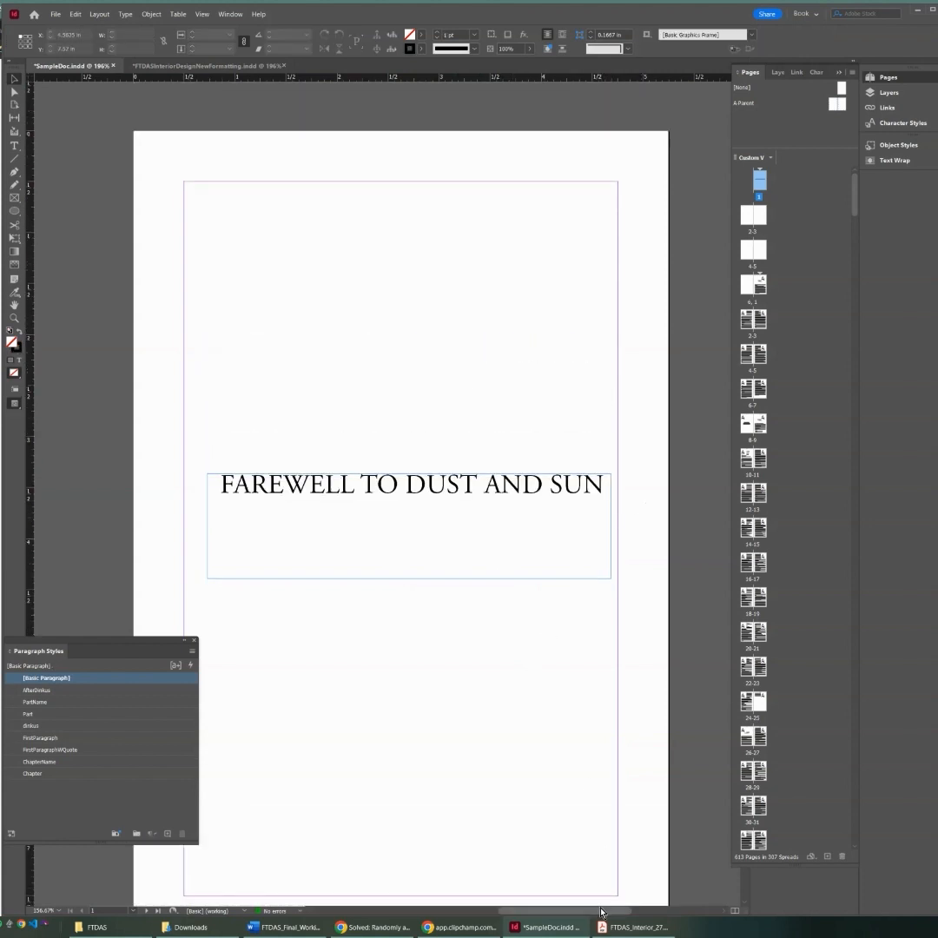
- Create a text frame about 3.48 in wide and 1.95 in high in the middle of page 2
drag(595, 916, 533, 910)
scroll(555, 745, down, 12)
scroll(496, 709, down, 8)
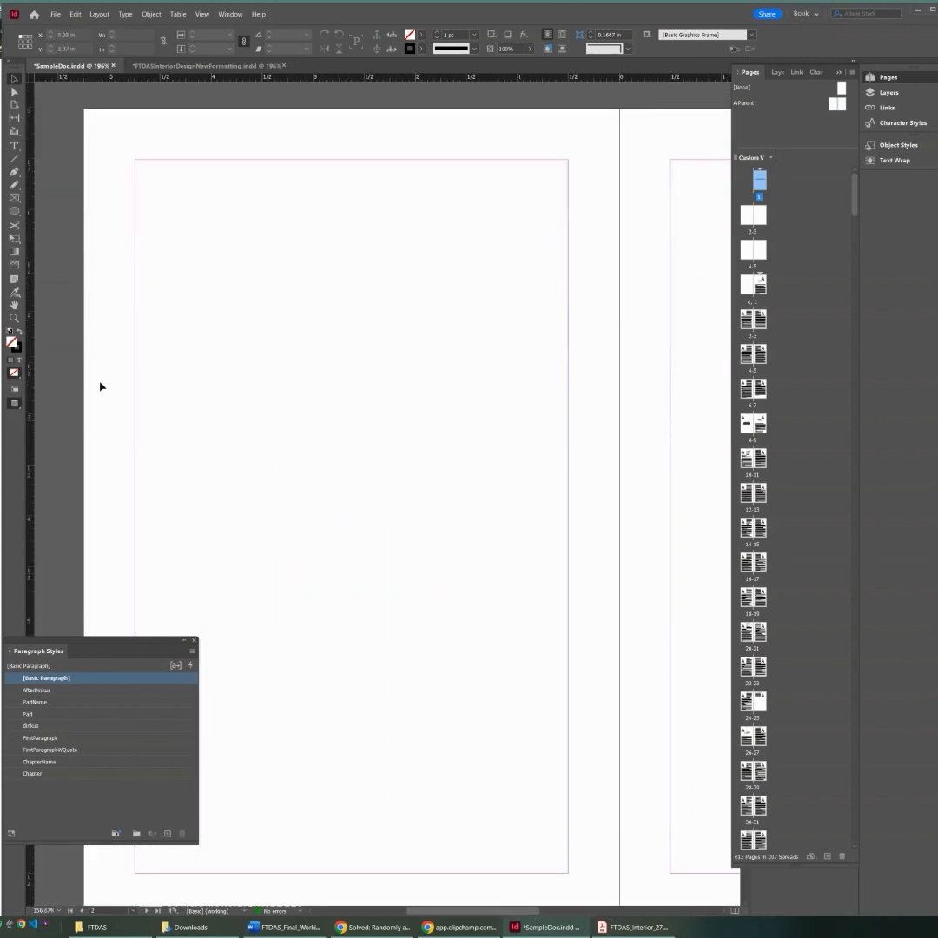
click(13, 145)
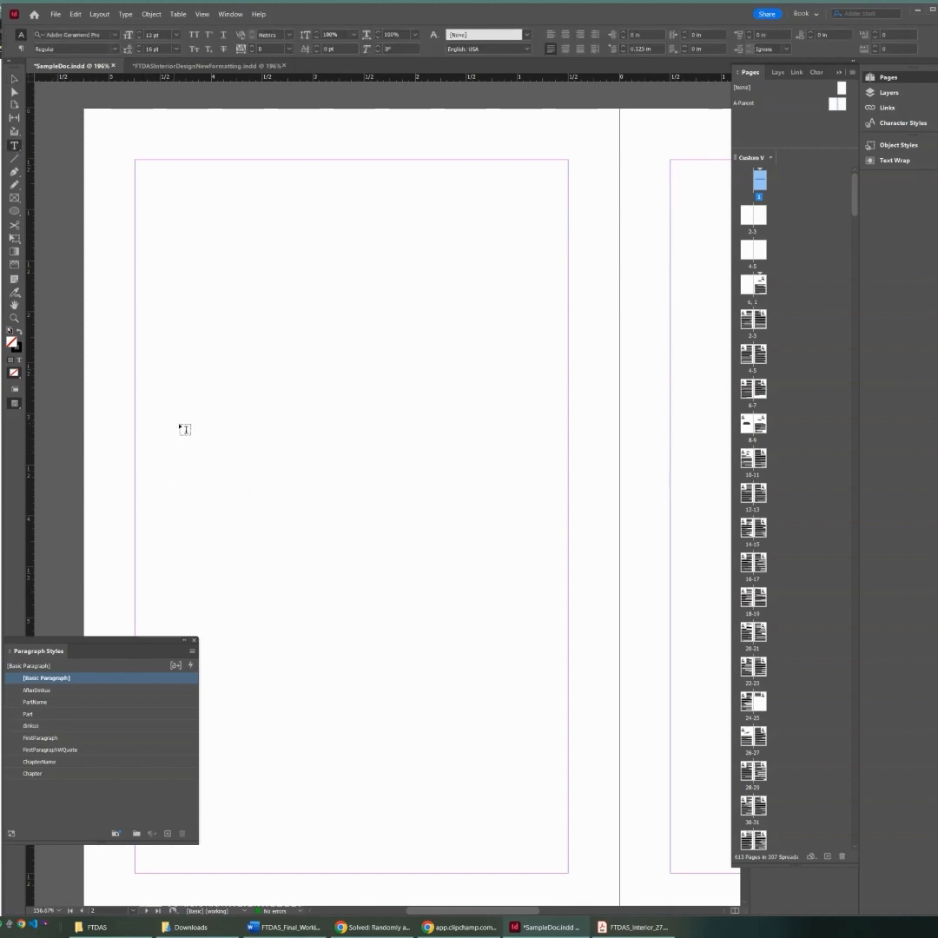
drag(162, 407, 518, 606)
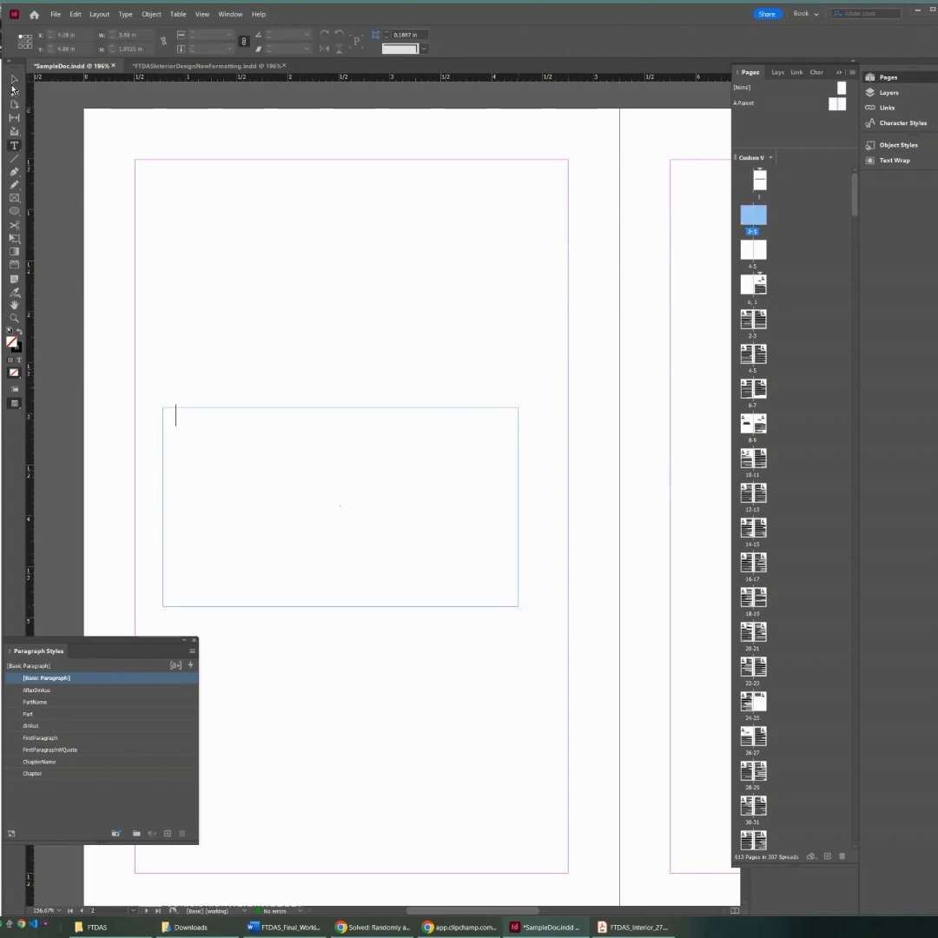
- Copy the whole copyright text block, from the title through the ISBN line, from page 2 of FTDASInteriorDesignNewFormatting.indd
click(204, 66)
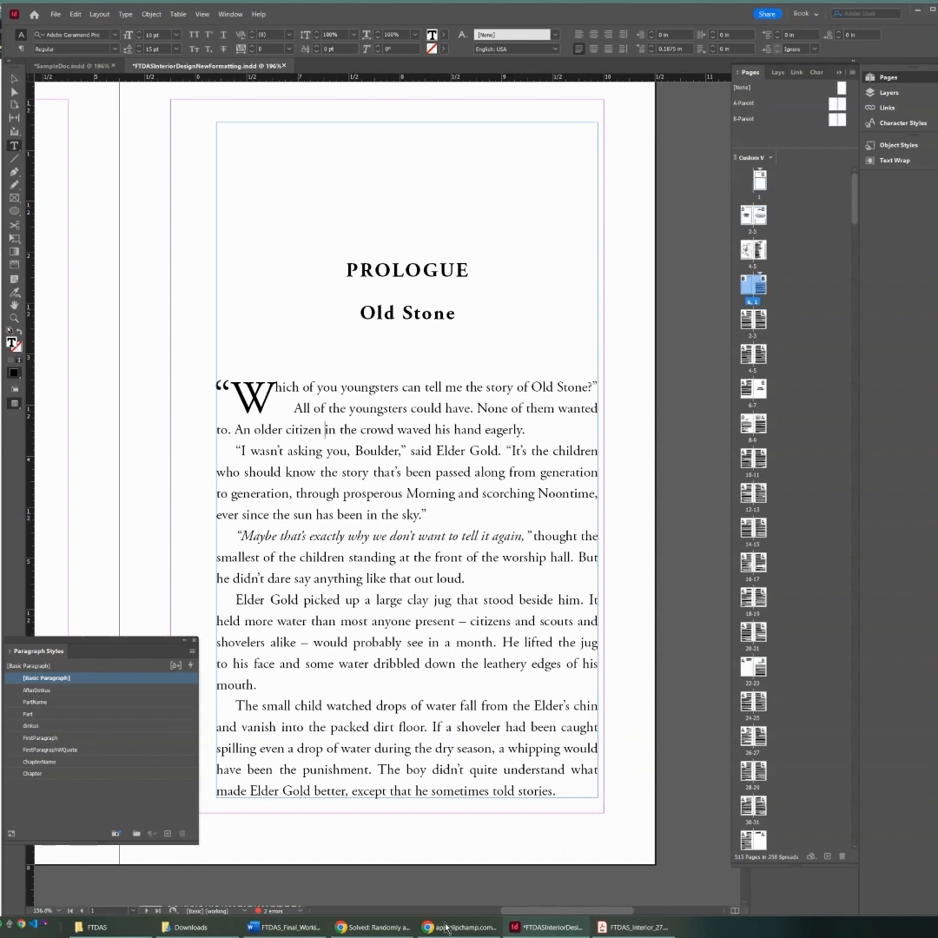
drag(548, 910, 459, 916)
scroll(445, 778, up, 8)
scroll(430, 773, up, 10)
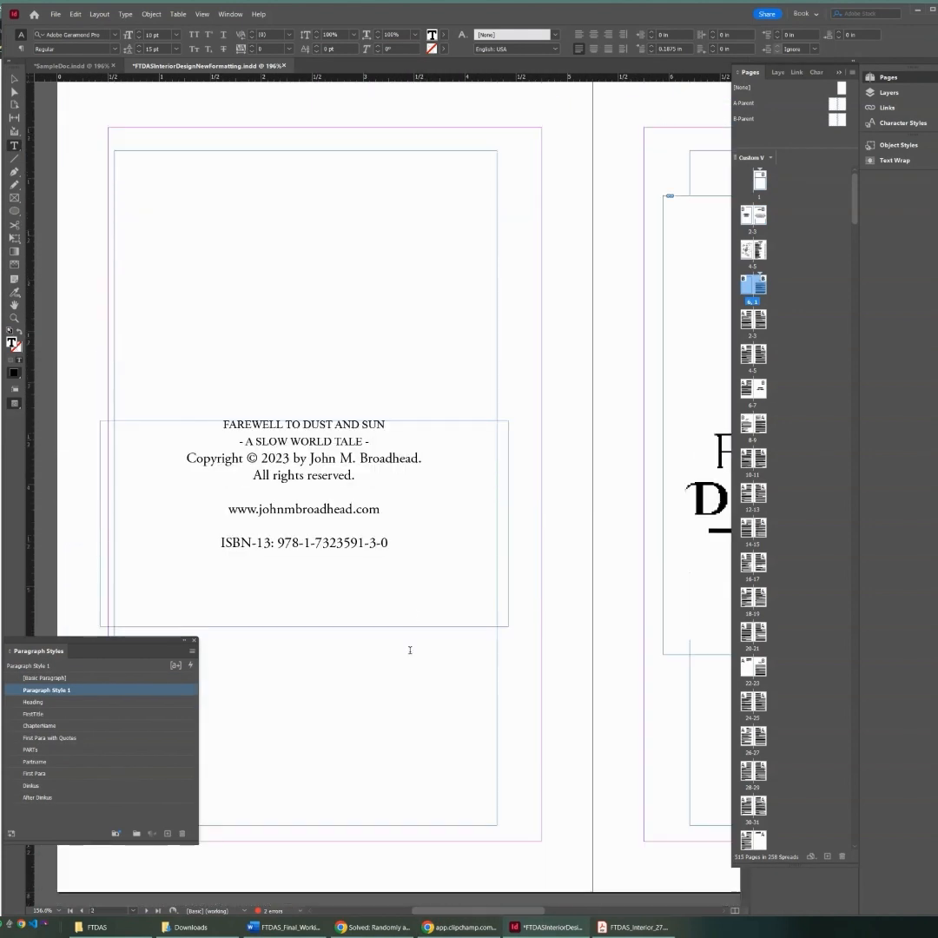
drag(223, 424, 185, 412)
key(ctrl+c)
right_click(388, 518)
key(Escape)
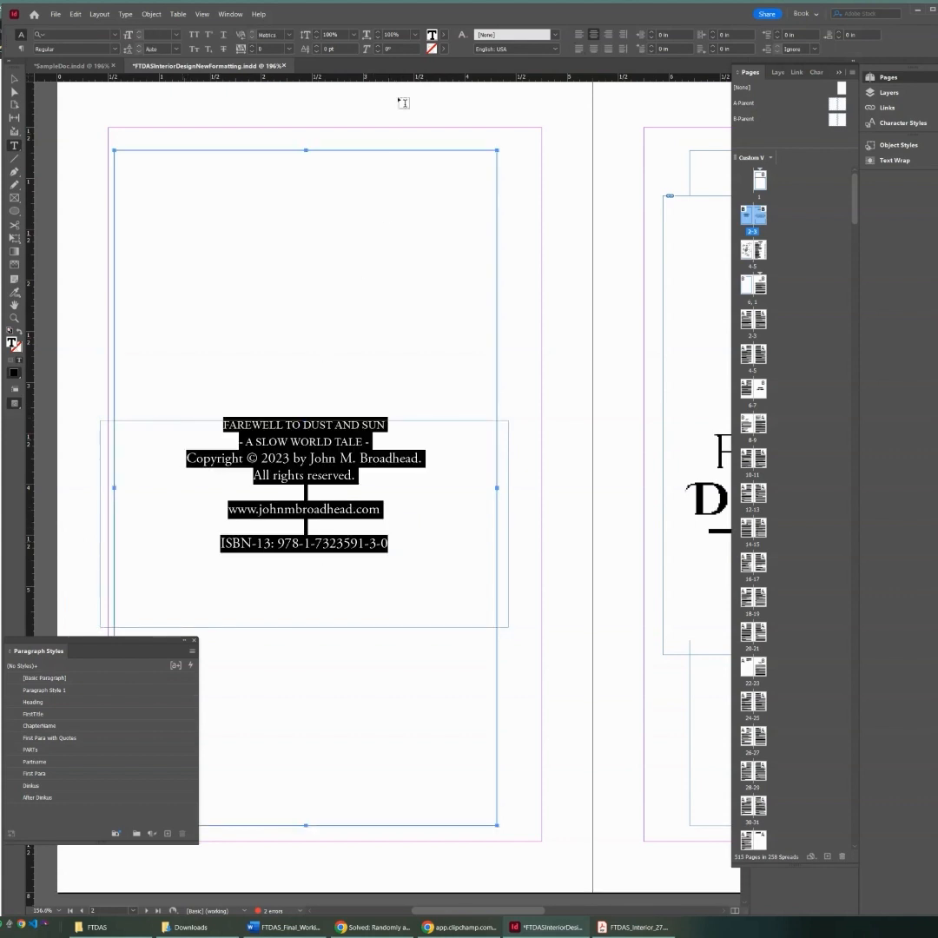
- Return to SampleDoc.indd, paste the copyright text into the new frame on page 2 and finish text editing
click(95, 69)
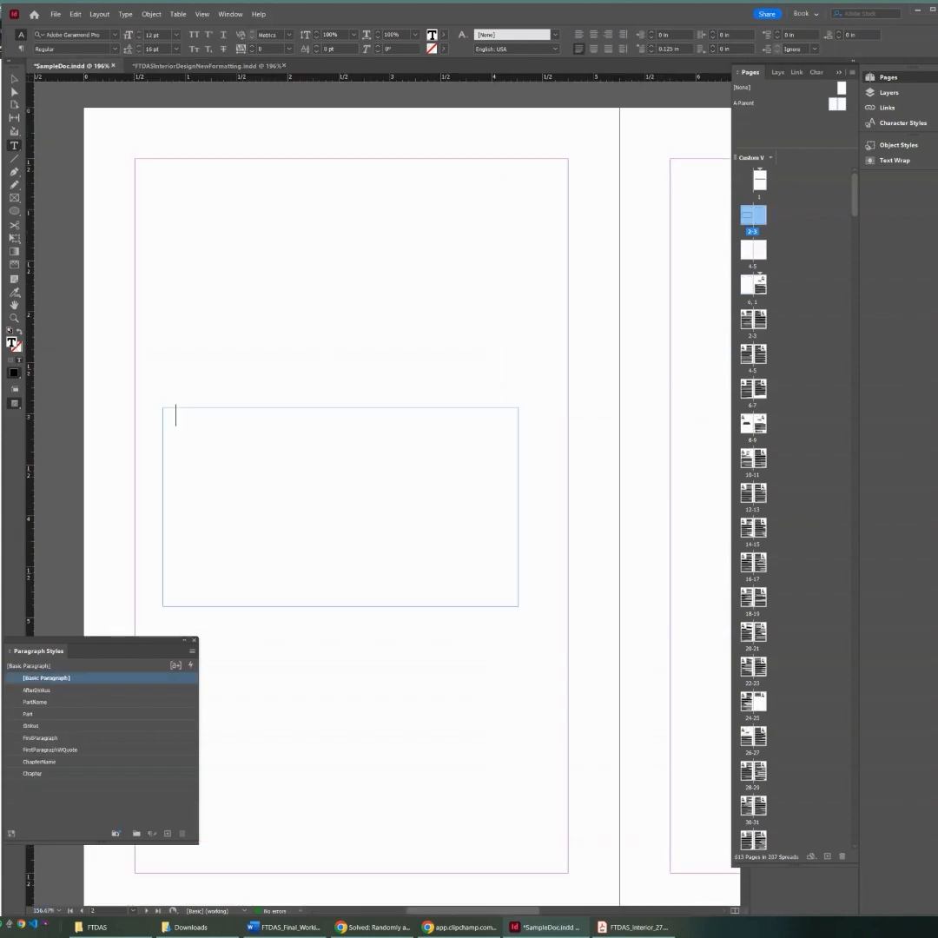
key(ctrl+v)
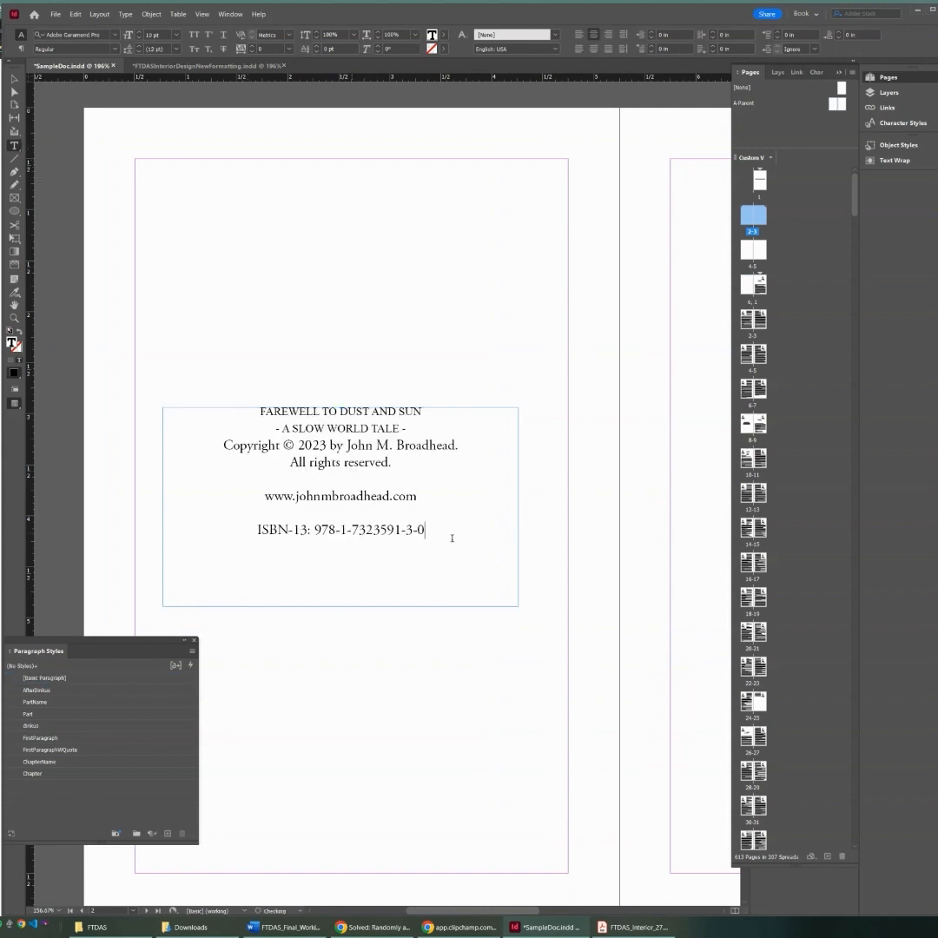
key(Escape)
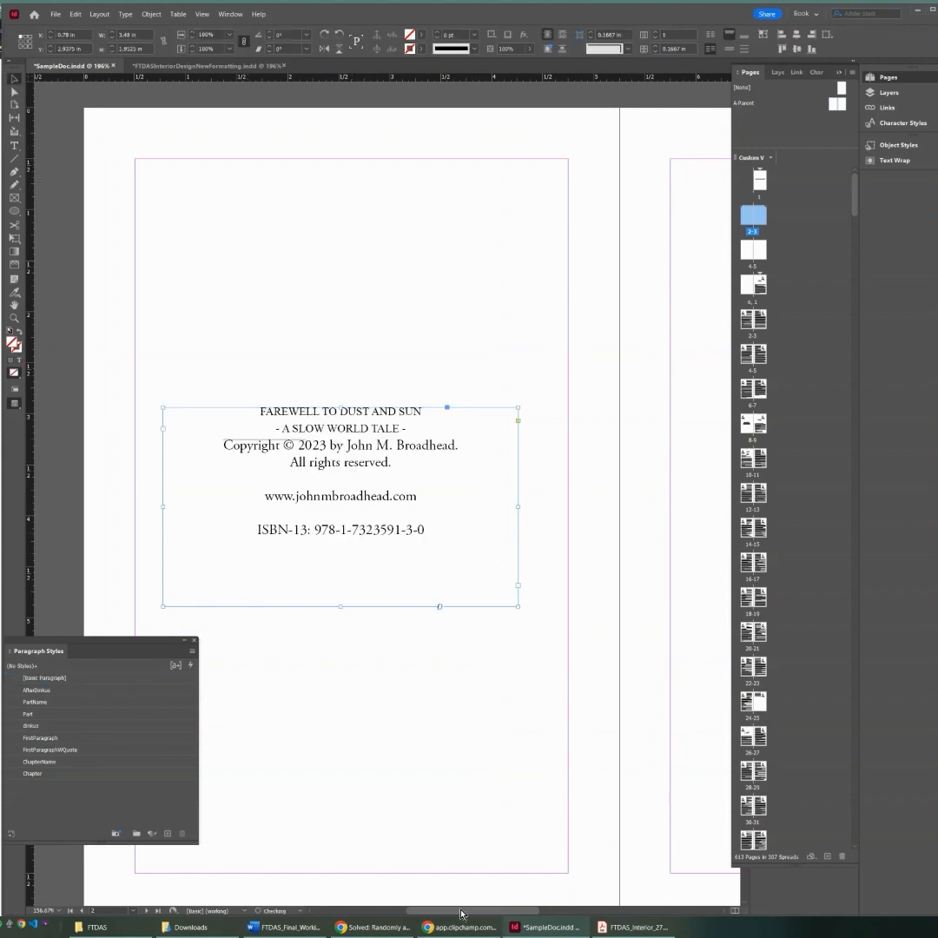
- Locate blank page 4 in SampleDoc.indd and copy the map frame from page 4 of FTDASInteriorDesignNewFormatting.indd
scroll(537, 832, right, 5)
scroll(537, 832, down, 7)
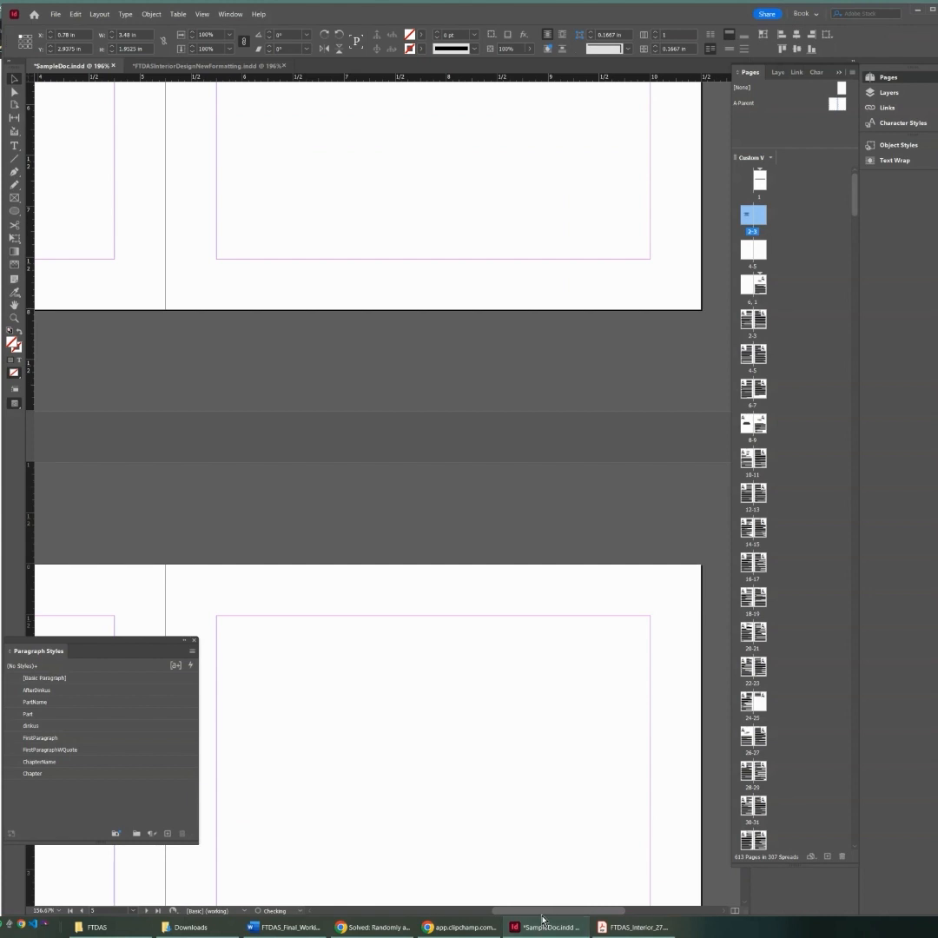
drag(542, 913, 450, 913)
scroll(452, 760, down, 5)
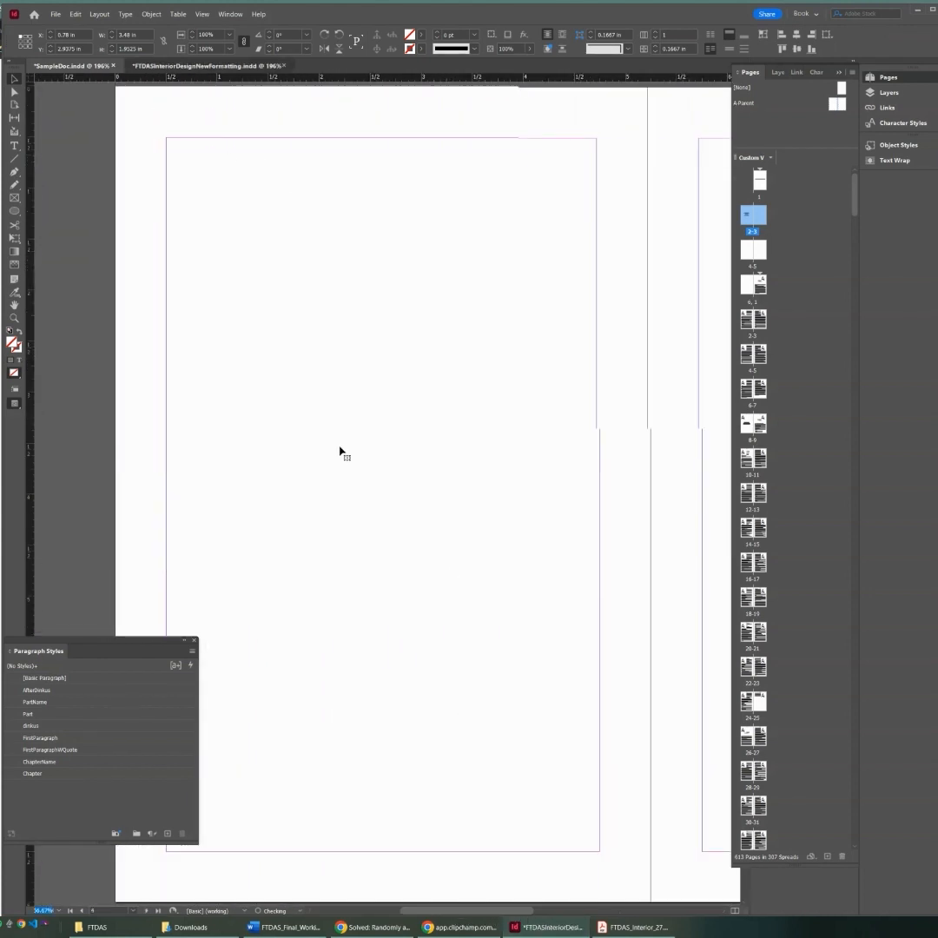
click(208, 65)
scroll(356, 599, down, 5)
scroll(361, 636, down, 5)
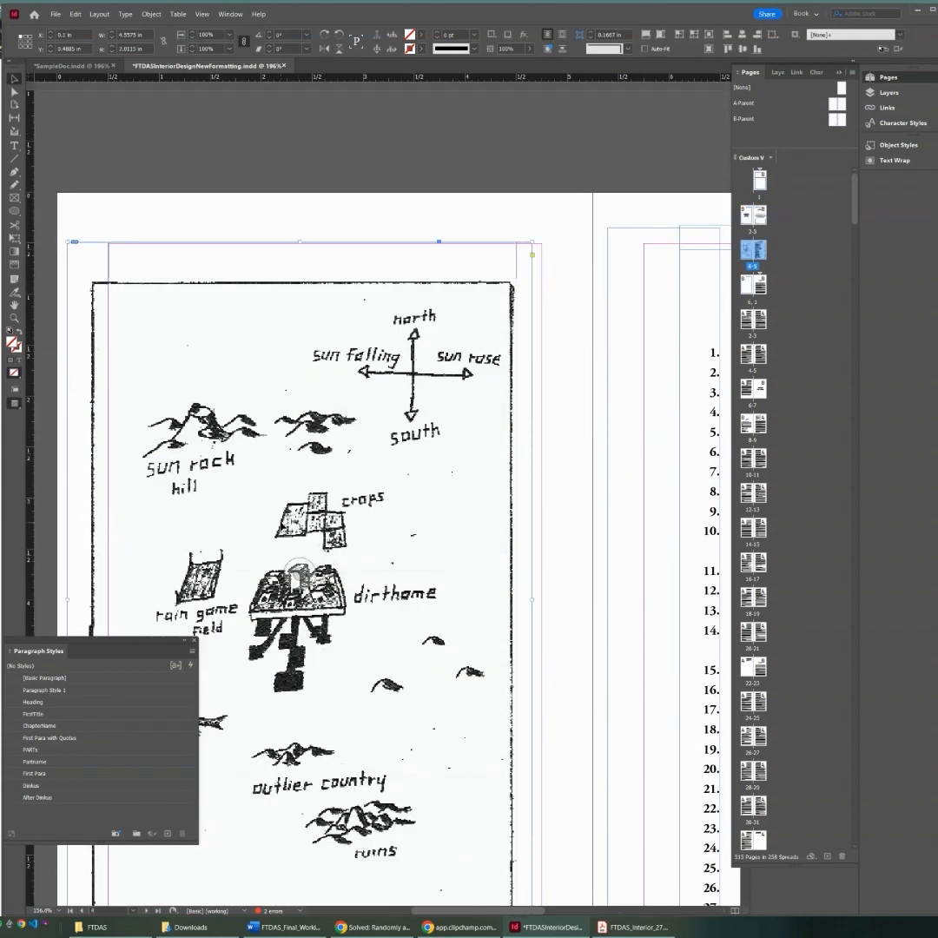
- Paste the map onto page 4 of SampleDoc.indd, placing its frame at about X 0.39 in, Y 0.49 in, and deselect it
click(81, 70)
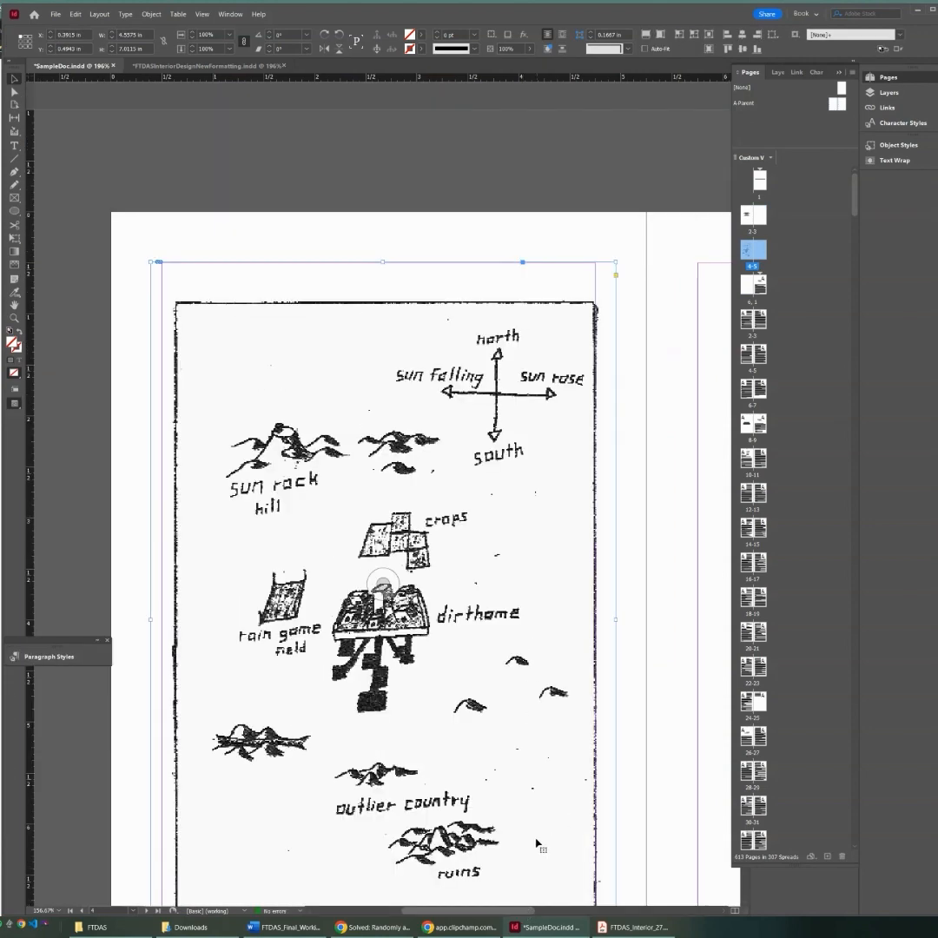
drag(528, 912, 510, 912)
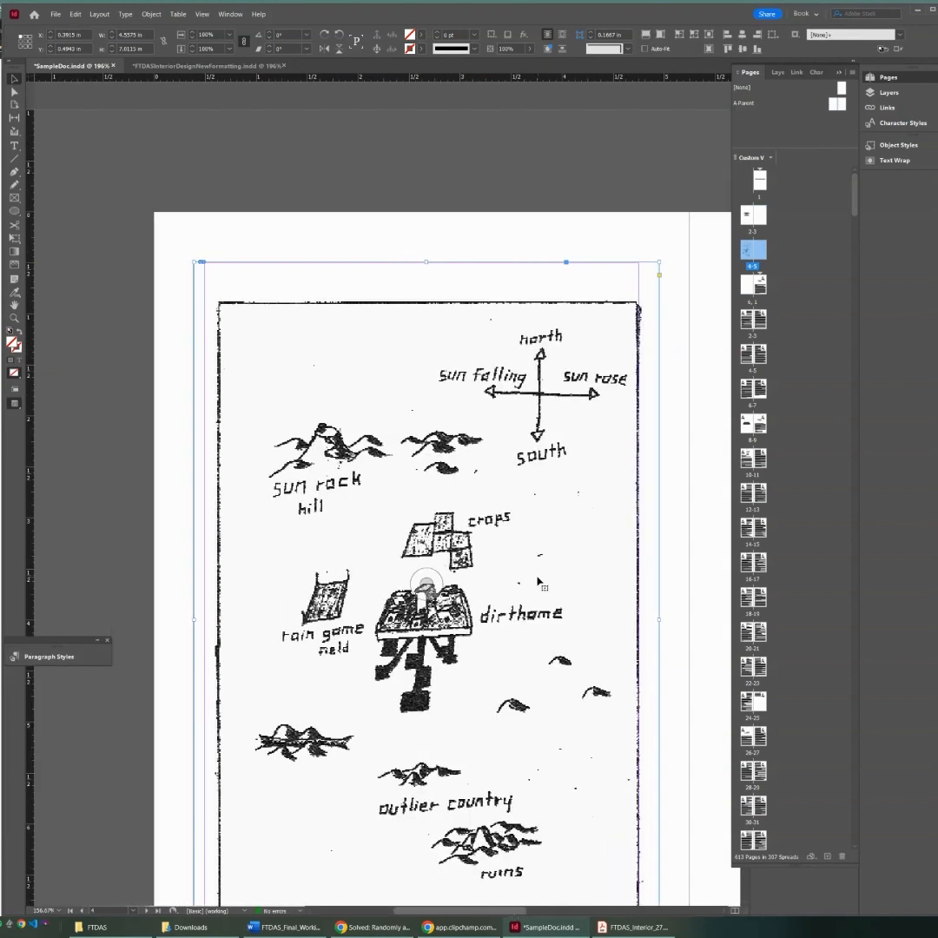
scroll(541, 581, down, 3)
scroll(545, 581, up, 2)
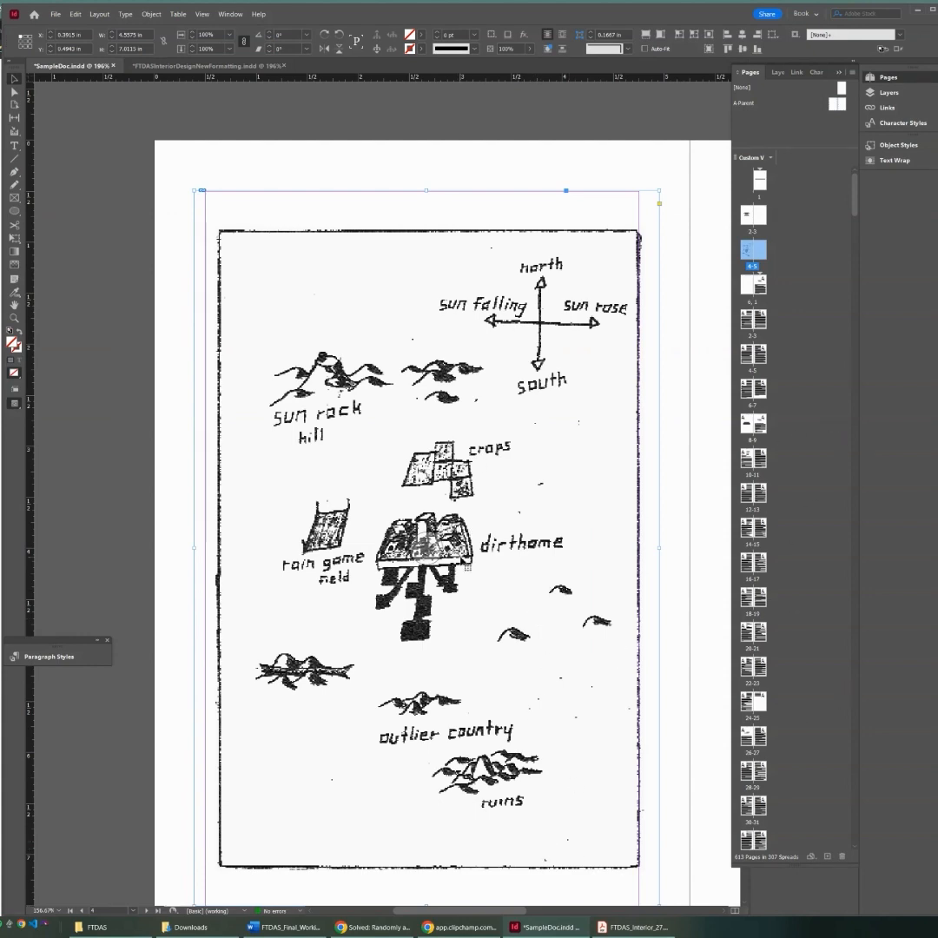
scroll(498, 758, down, 1)
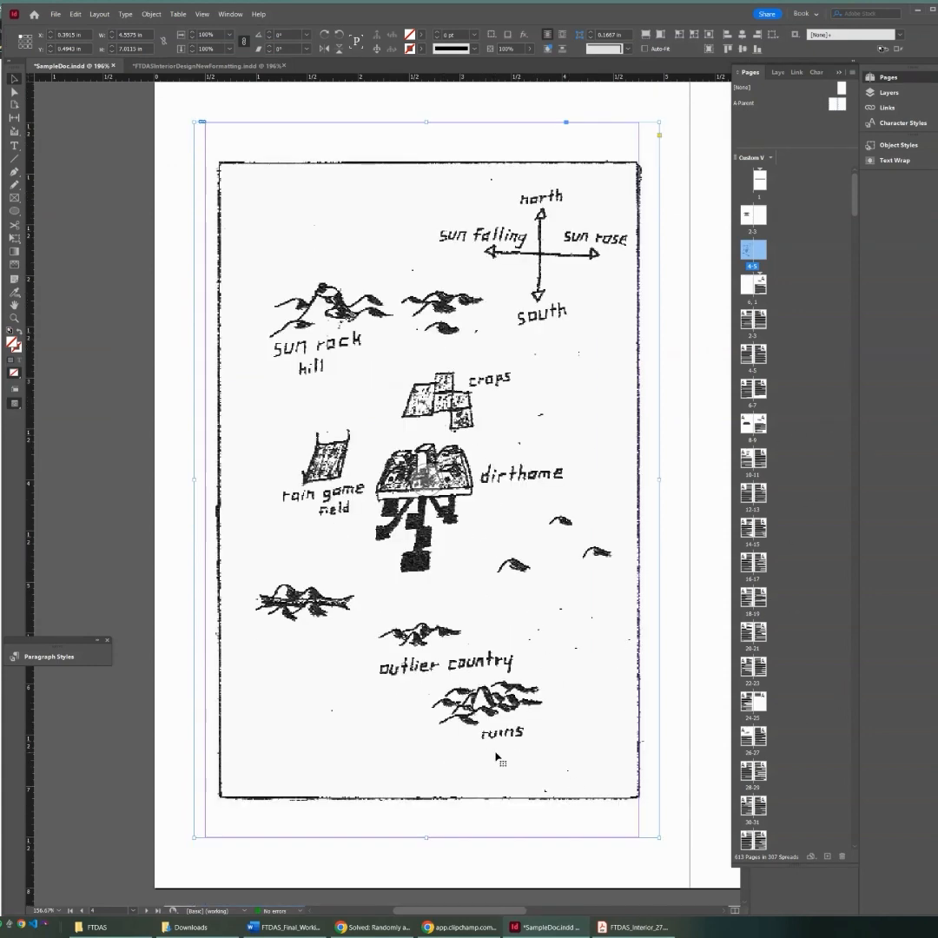
click(446, 116)
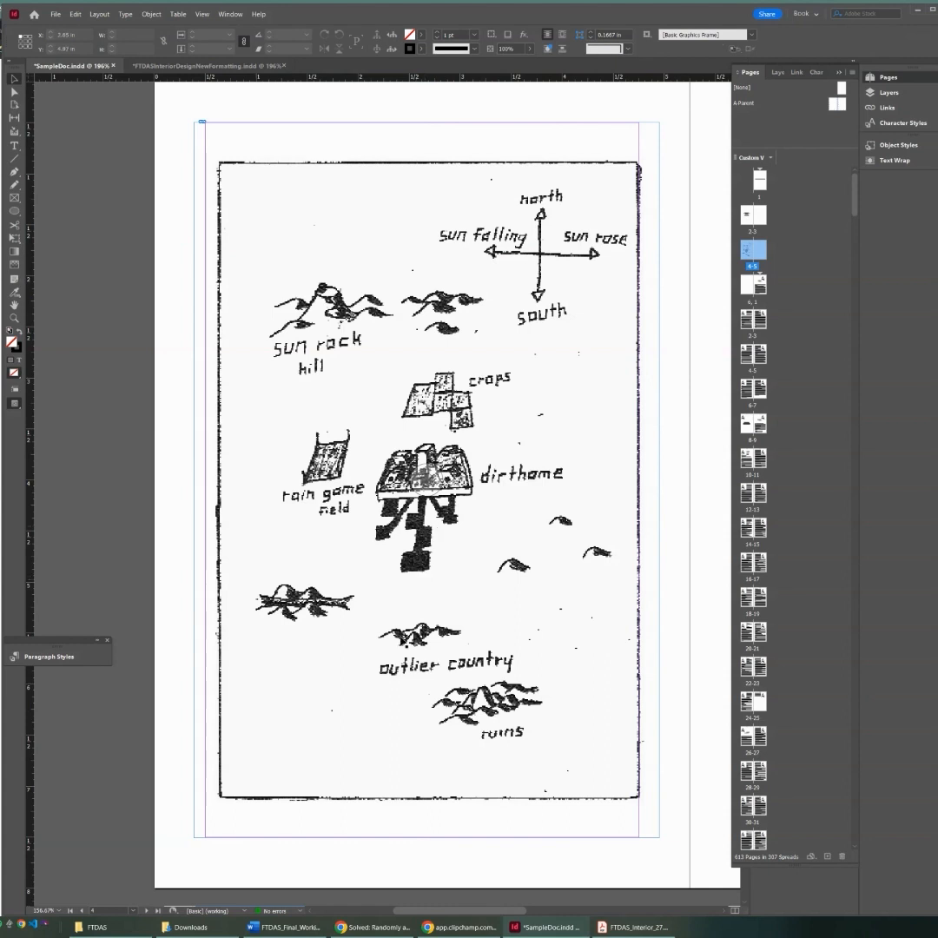
- Select the map graphic inside its frame and check its Transparency effect settings, closing them without changes
right_click(414, 580)
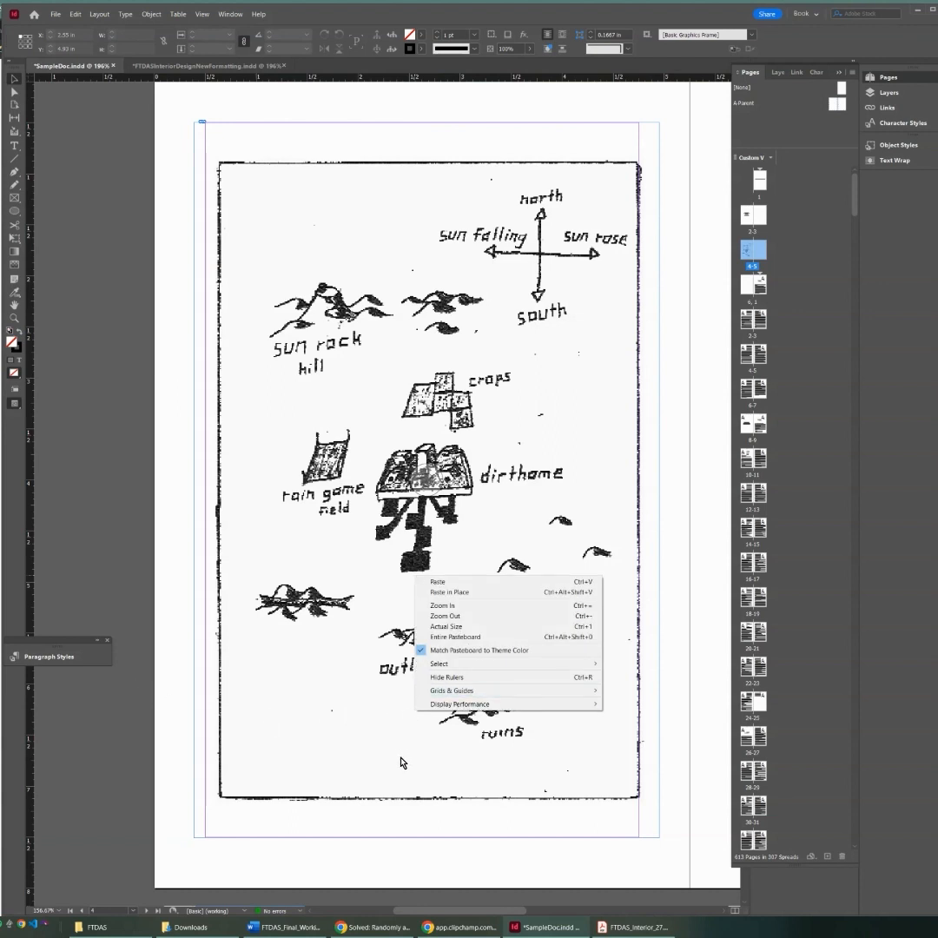
click(16, 92)
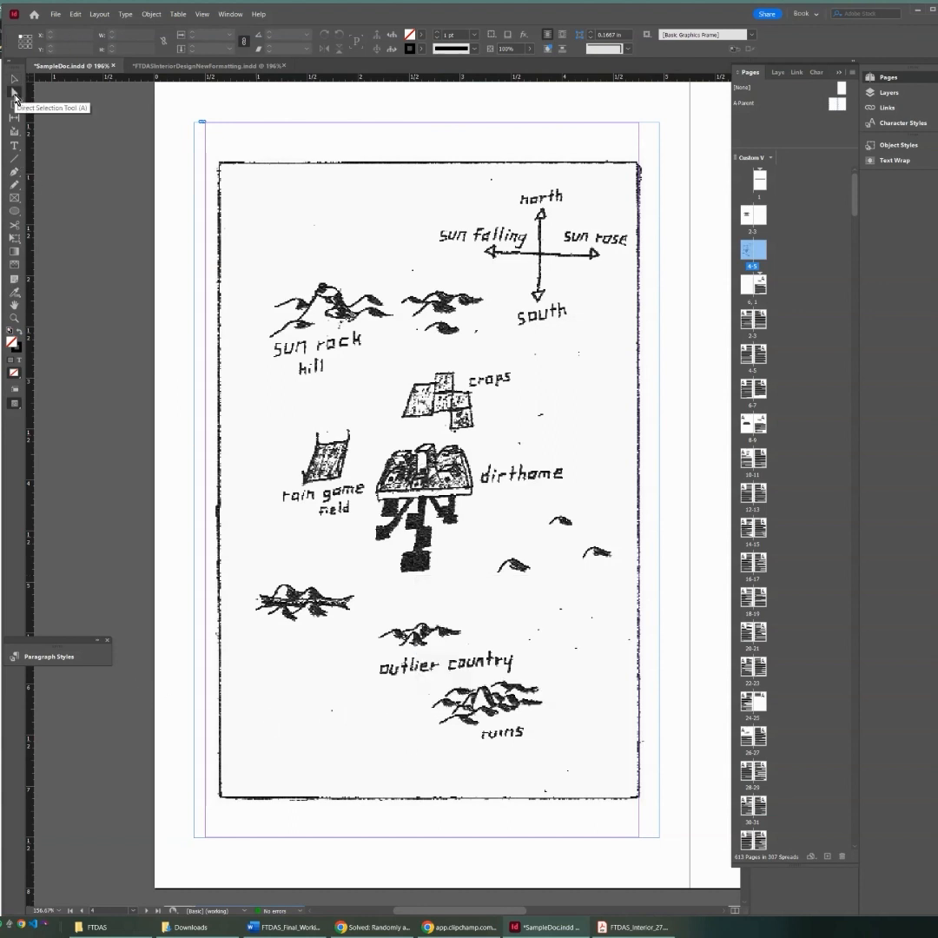
click(15, 91)
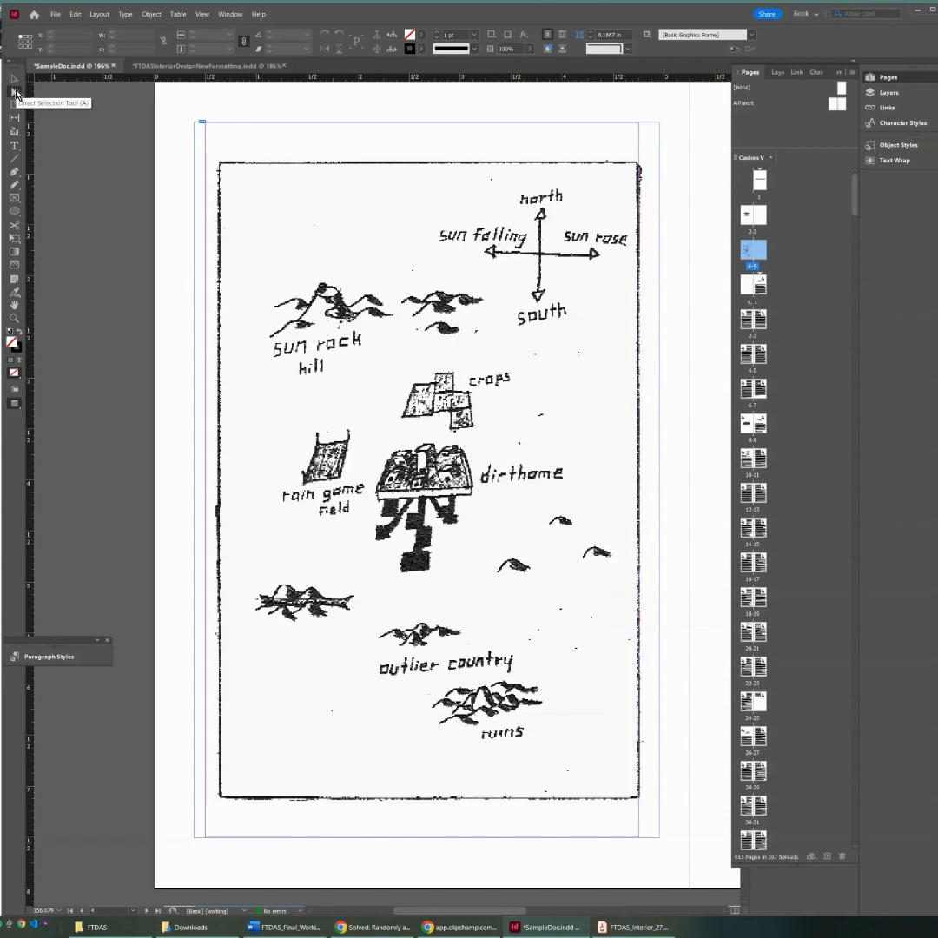
click(431, 447)
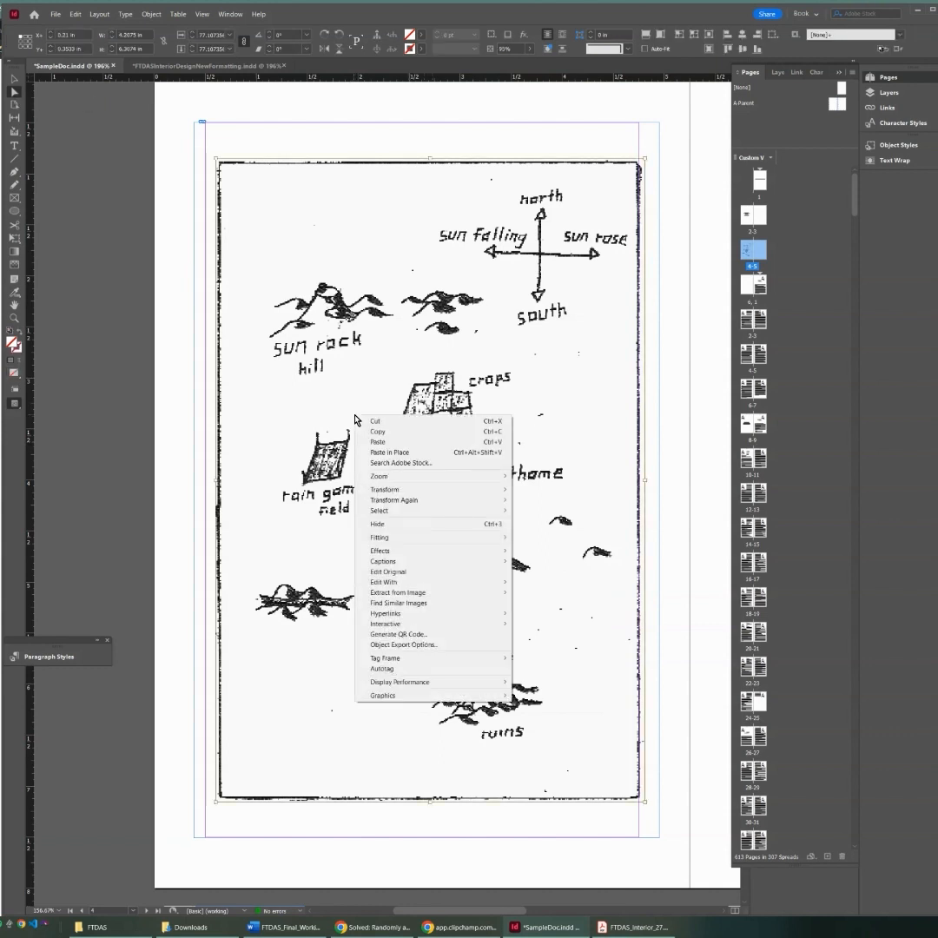
mouse_move(399, 551)
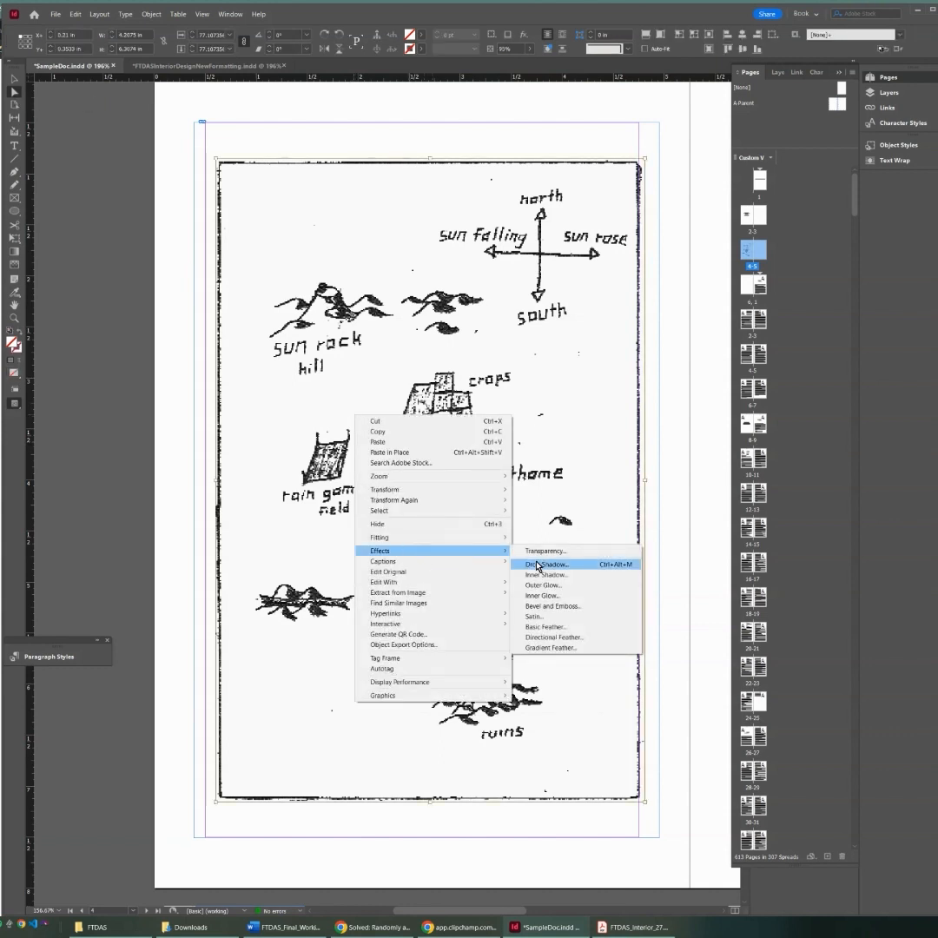
click(545, 553)
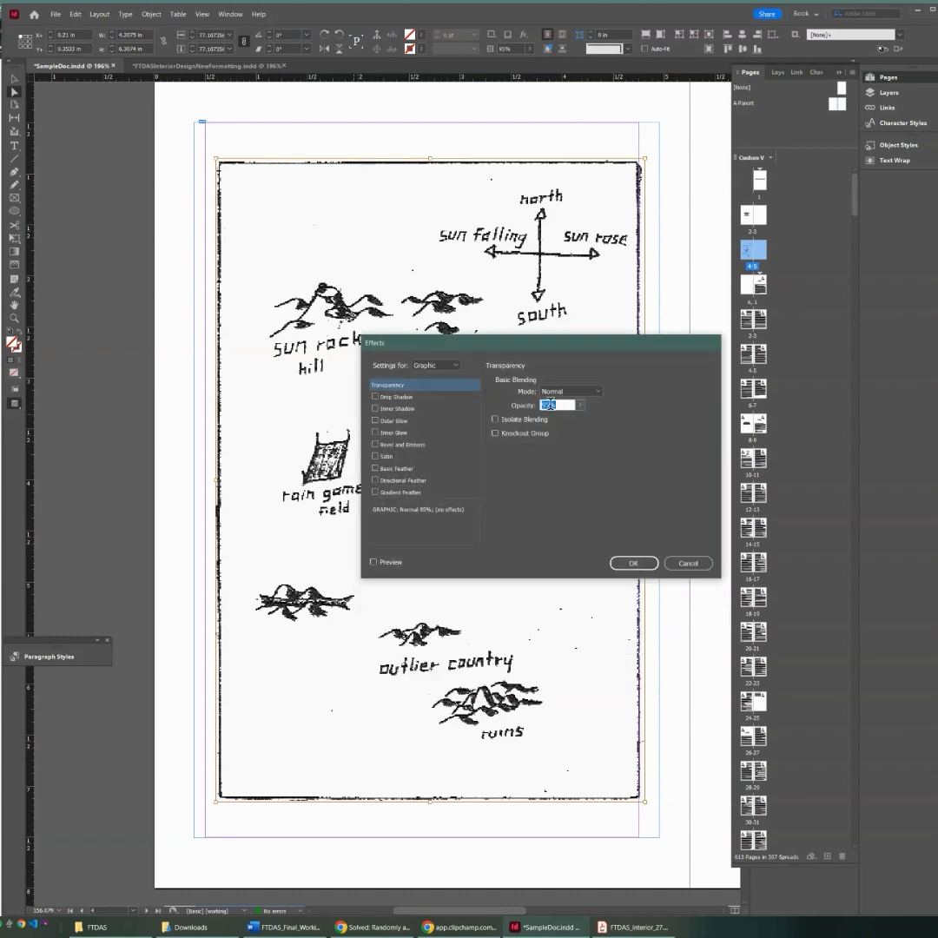
click(688, 563)
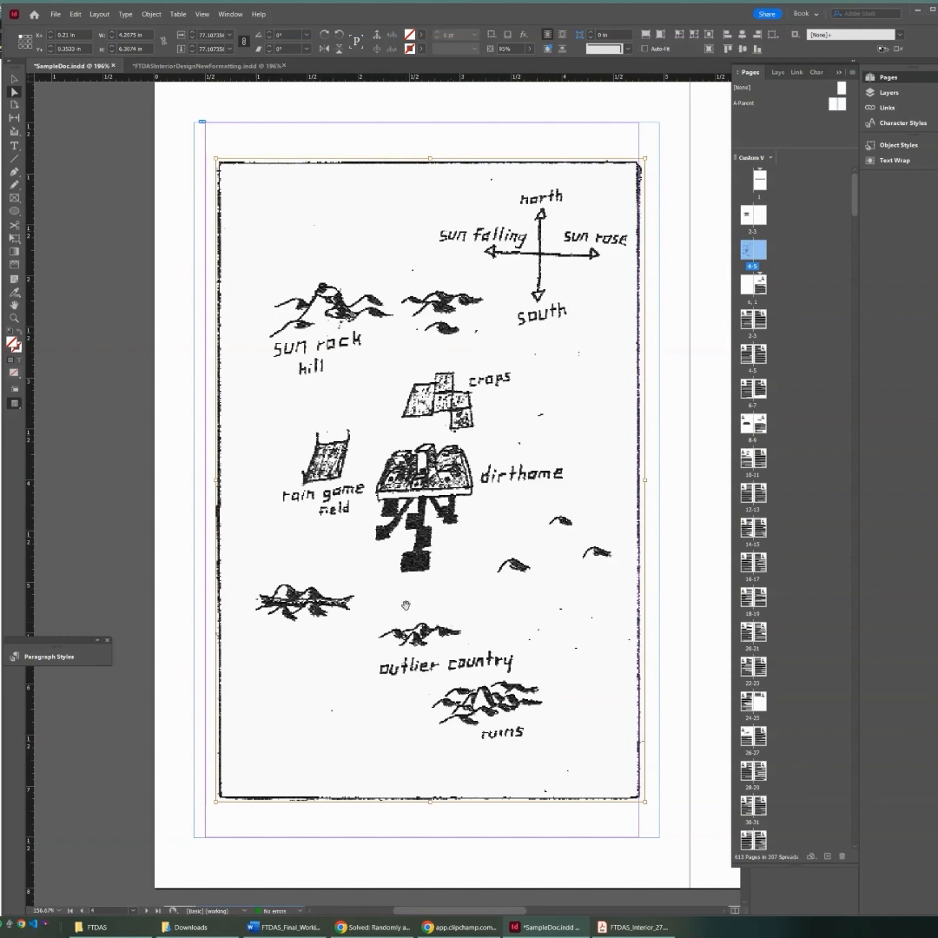
- Find the spread for page 3 in SampleDoc.indd and copy the title graphic from page 3 of FTDASInteriorDesignNewFormatting.indd
mouse_move(495, 915)
mouse_down()
mouse_move(517, 918)
mouse_move(505, 920)
mouse_up()
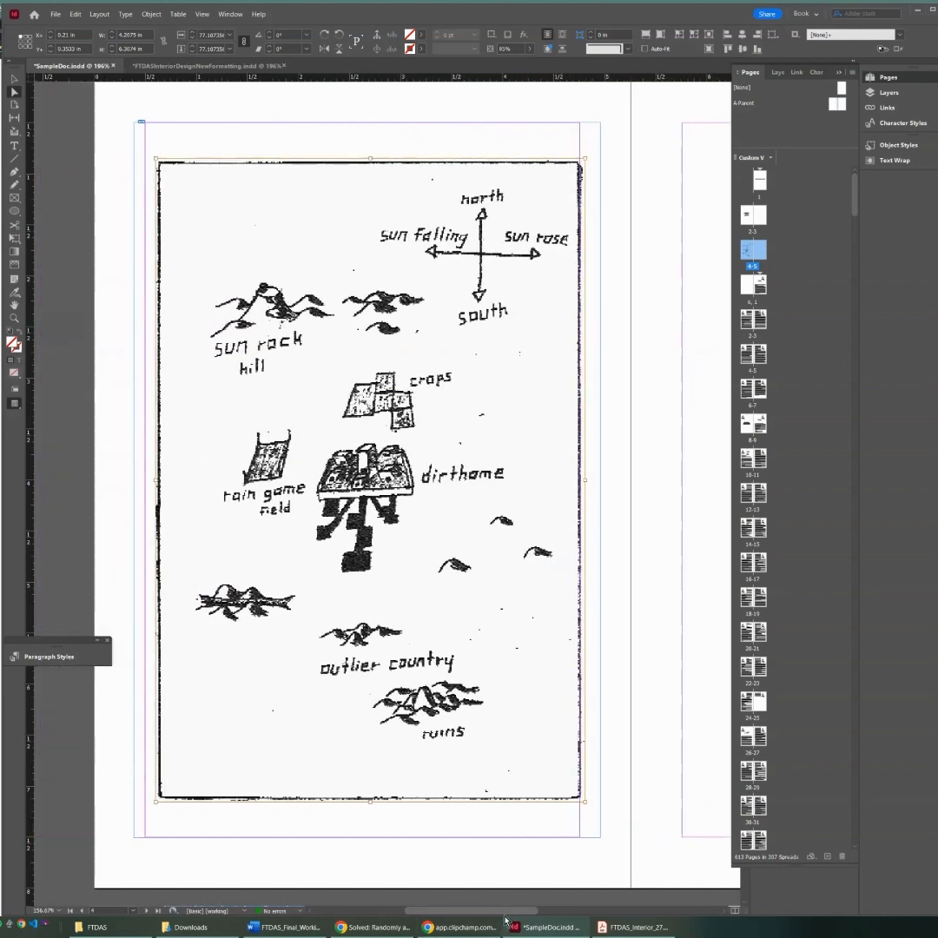
scroll(460, 799, up, 10)
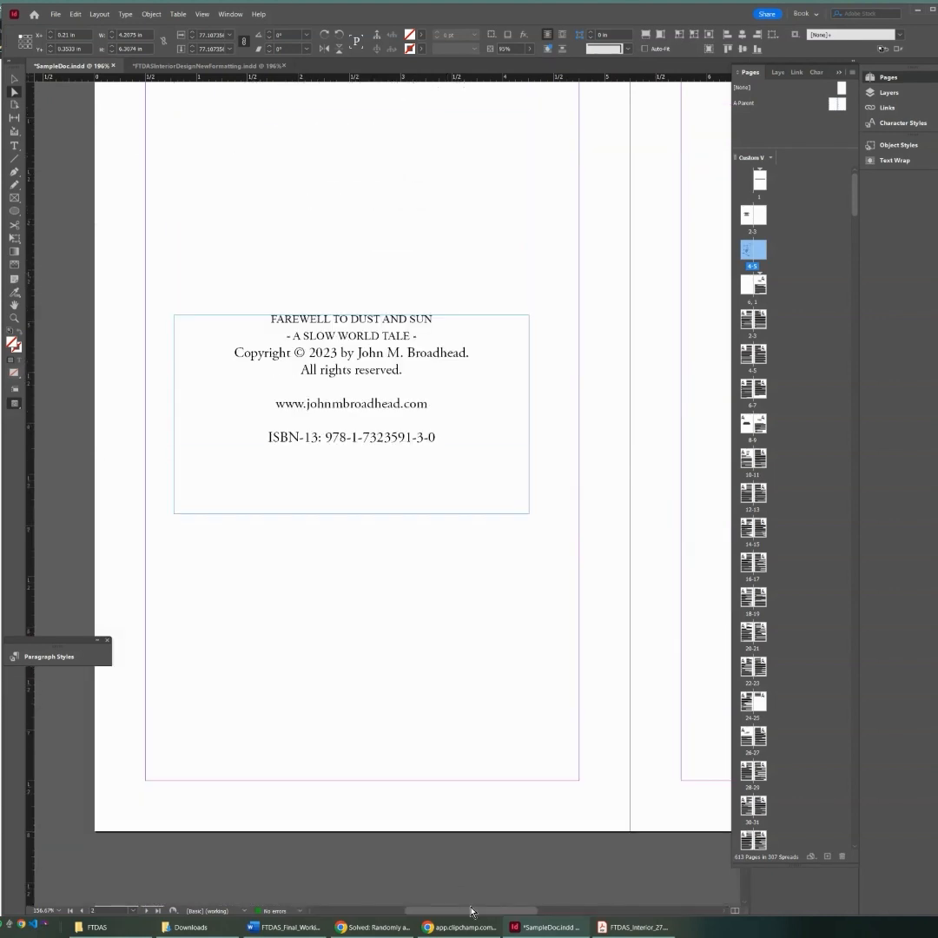
drag(471, 910, 380, 909)
drag(437, 910, 637, 919)
click(178, 66)
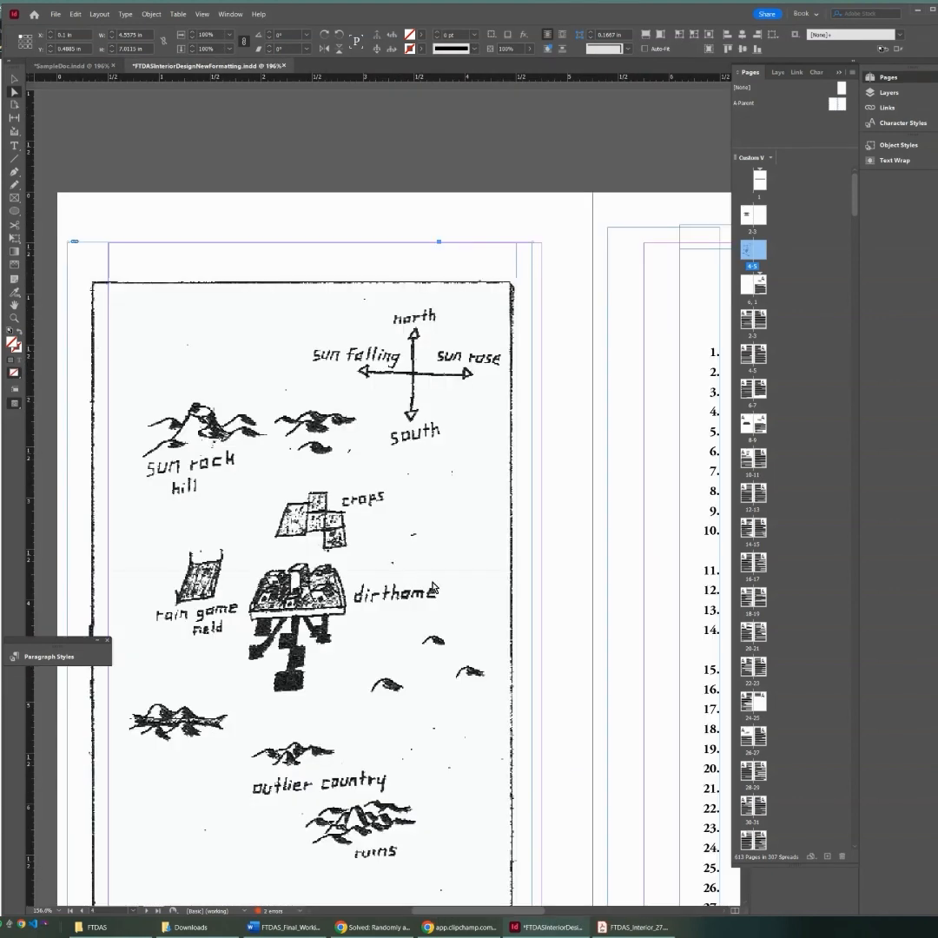
scroll(476, 768, up, 7)
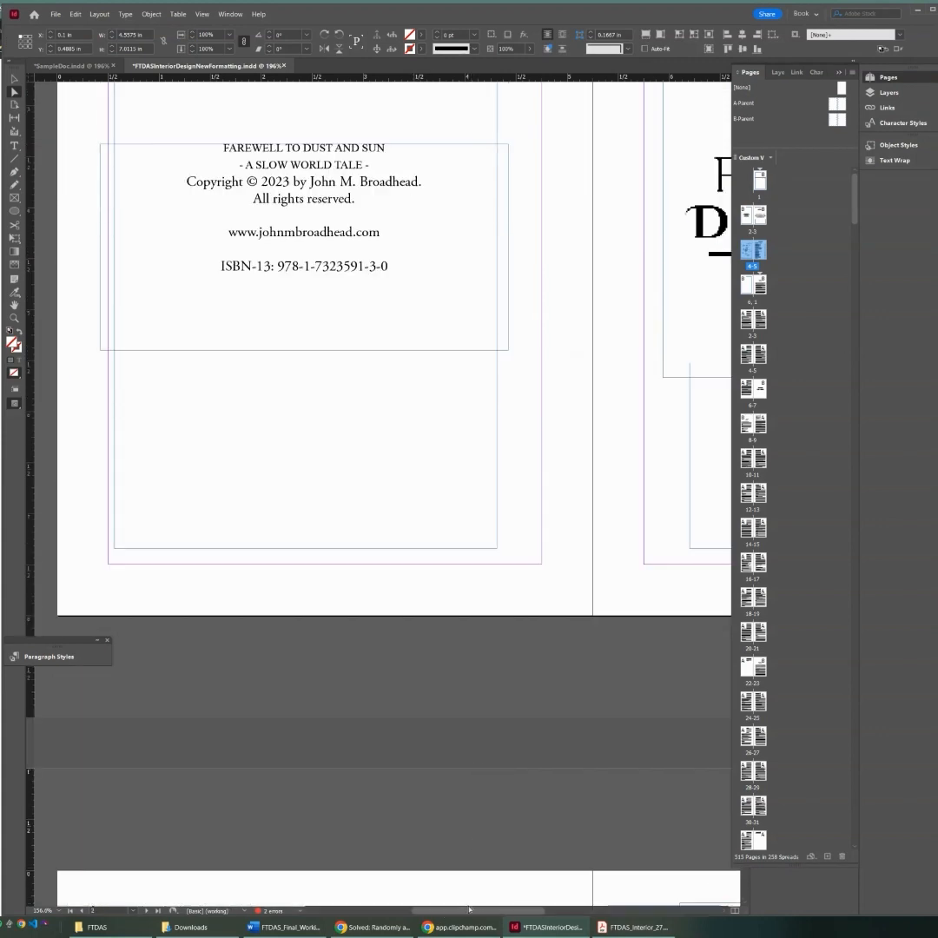
drag(469, 909, 505, 914)
scroll(291, 512, up, 2)
click(266, 453)
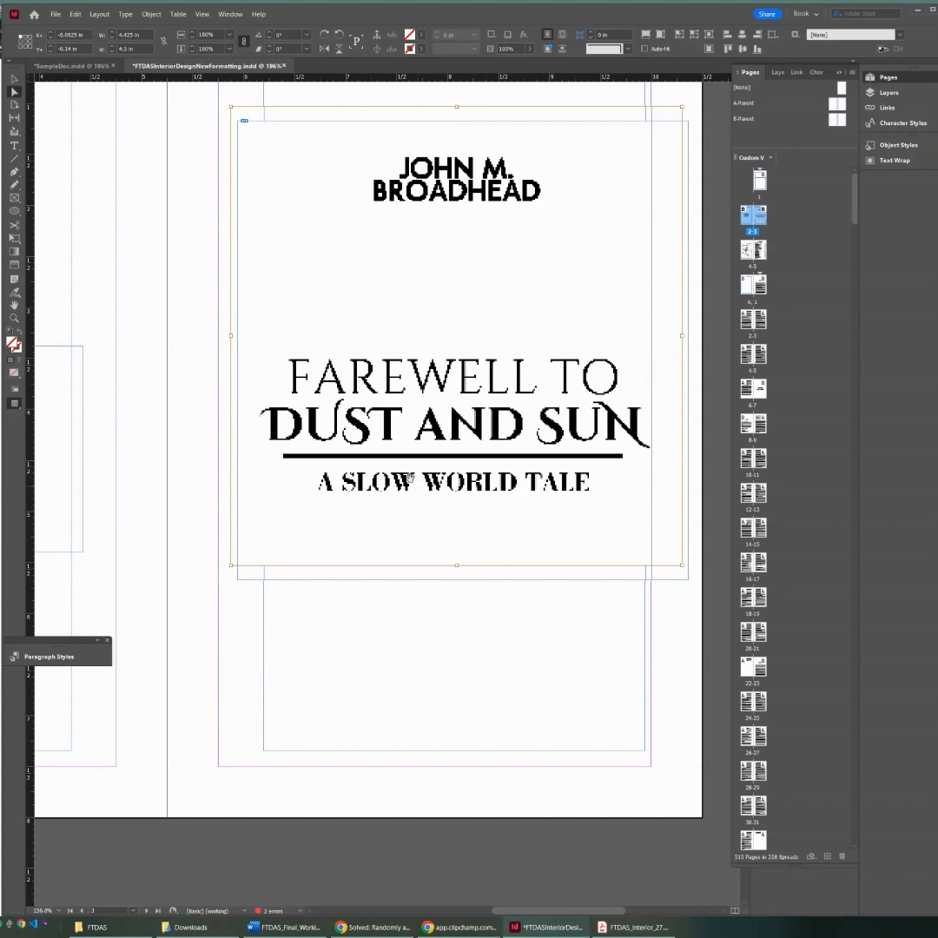
- Return to SampleDoc.indd and paste the title graphic onto the blank page 3
click(87, 66)
scroll(425, 694, down, 5)
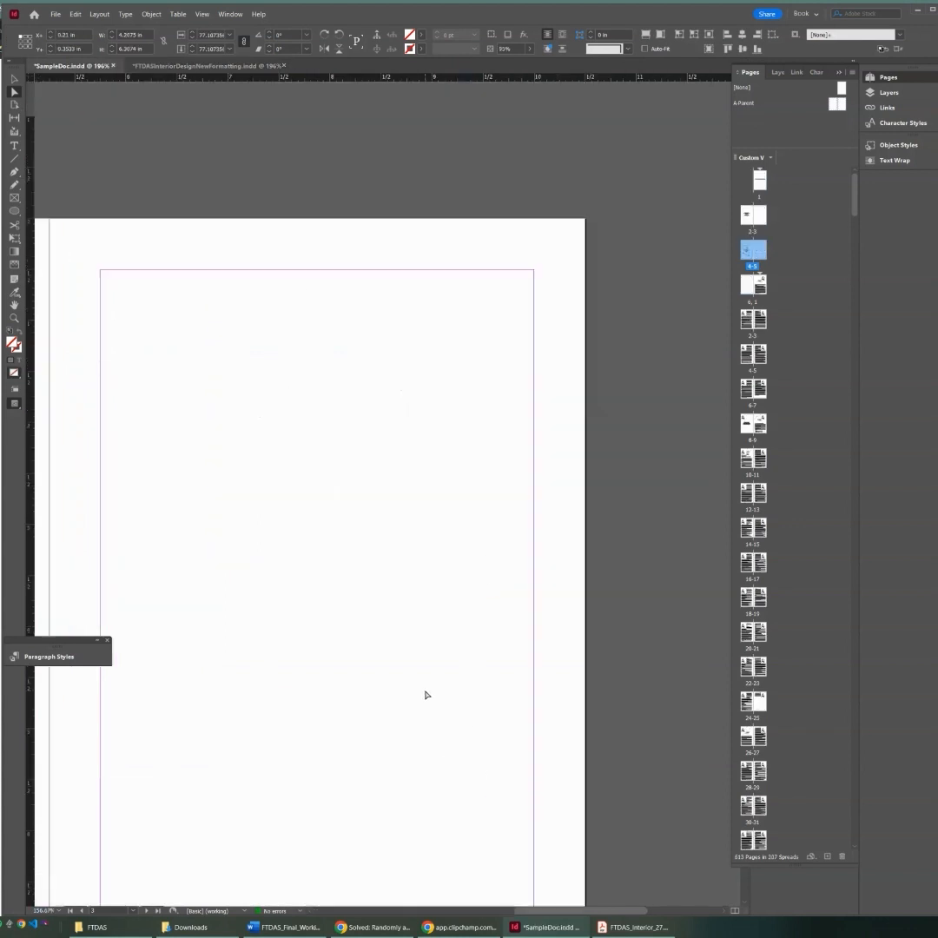
scroll(420, 690, up, 3)
scroll(423, 696, down, 5)
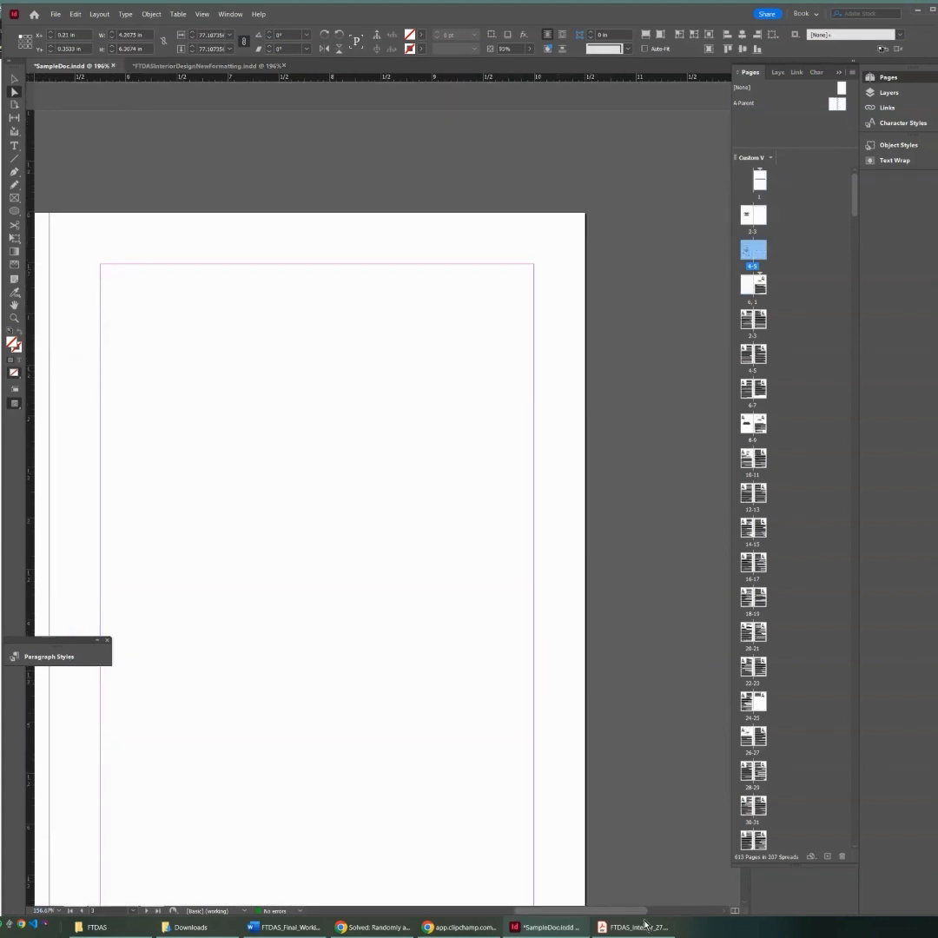
drag(627, 915, 594, 914)
key(ctrl+v)
drag(401, 448, 481, 537)
drag(511, 682, 431, 593)
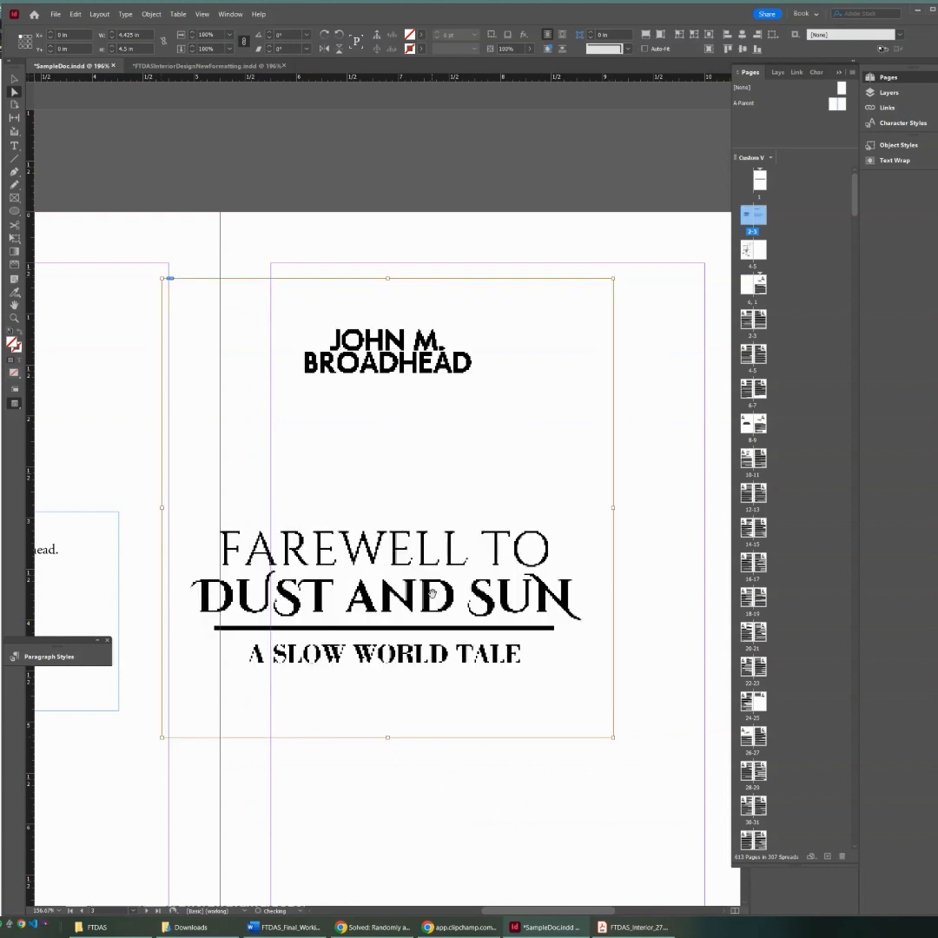
click(14, 78)
click(15, 91)
drag(338, 484, 470, 678)
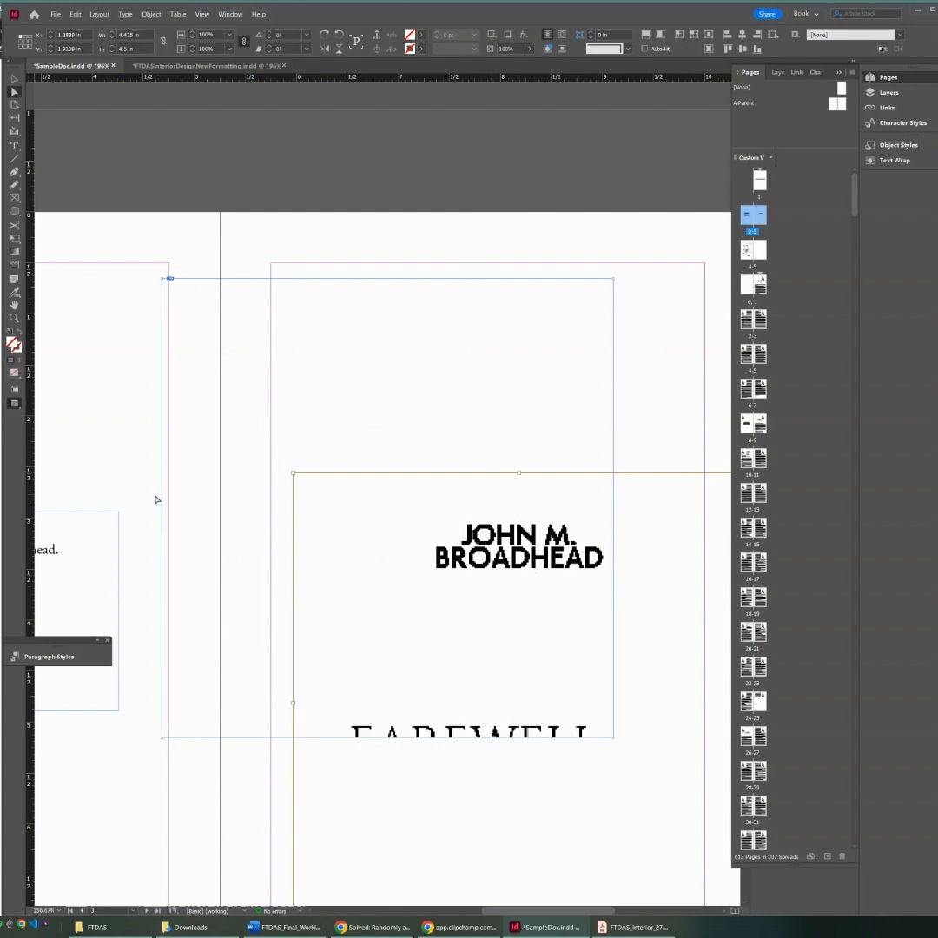
key(ctrl+z)
key(ctrl+z)
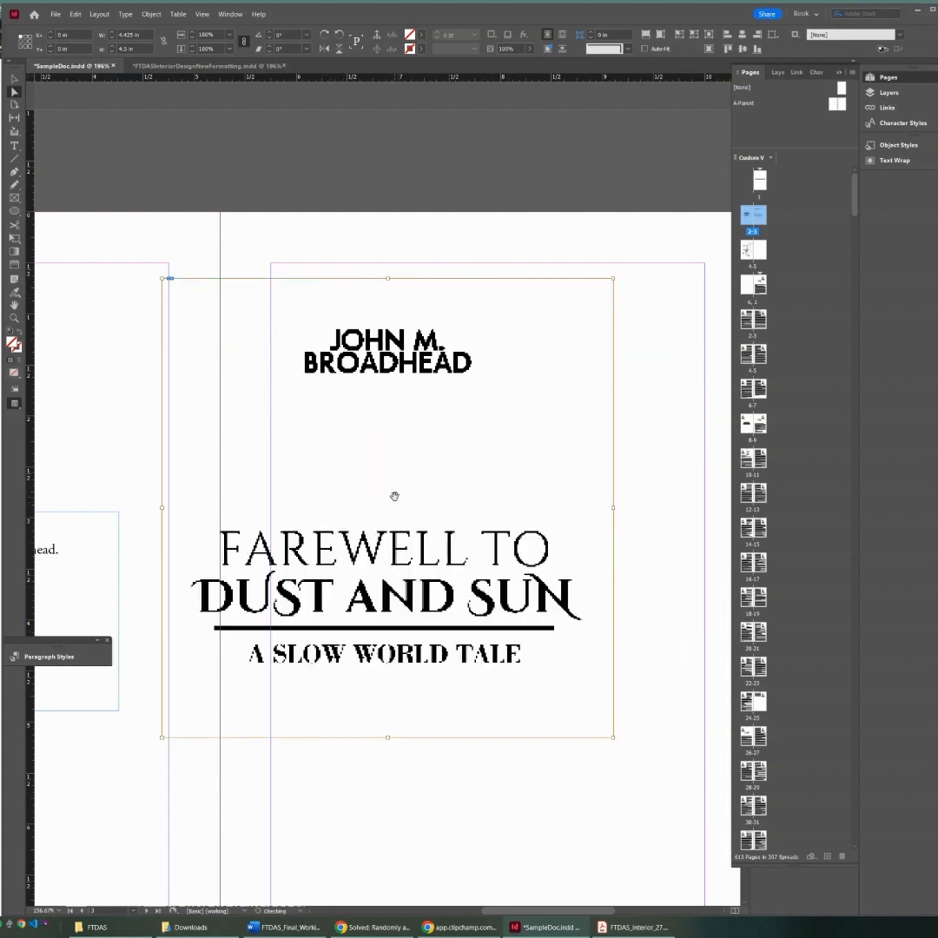
- Move the title graphic's whole frame onto page 3 at about X 5.66 in, Y 1.48 in, centring it between the side margins
click(14, 79)
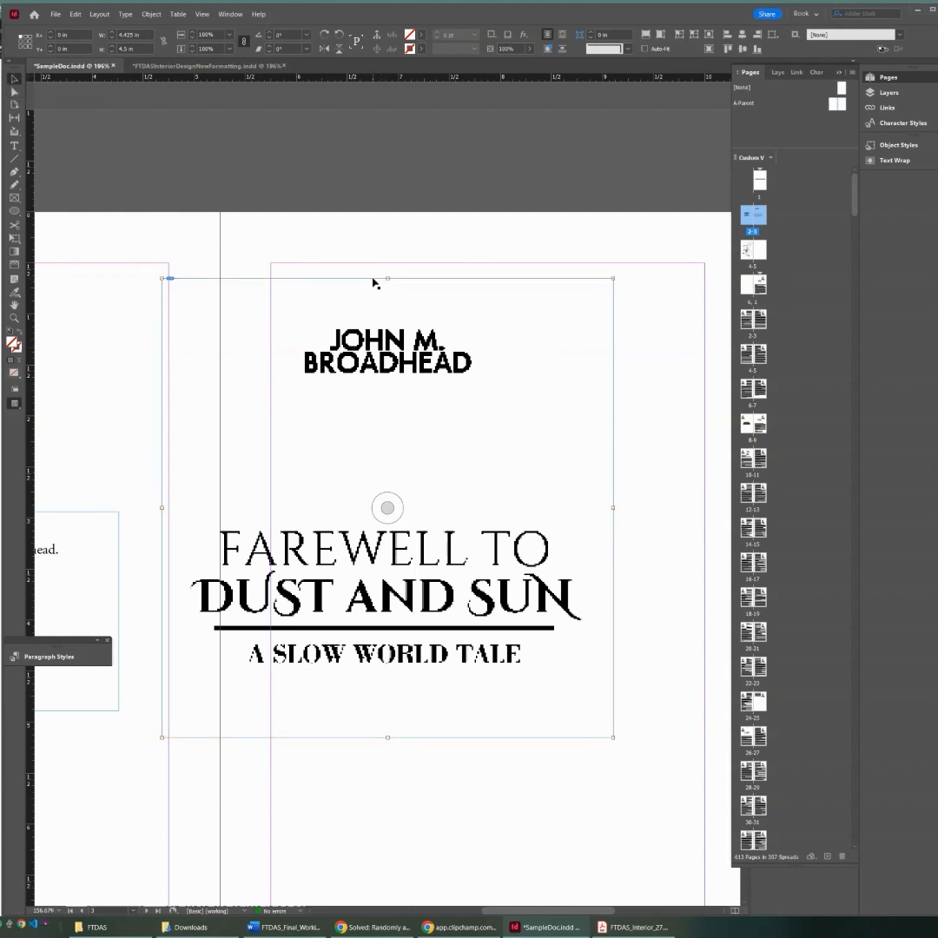
drag(373, 282, 494, 370)
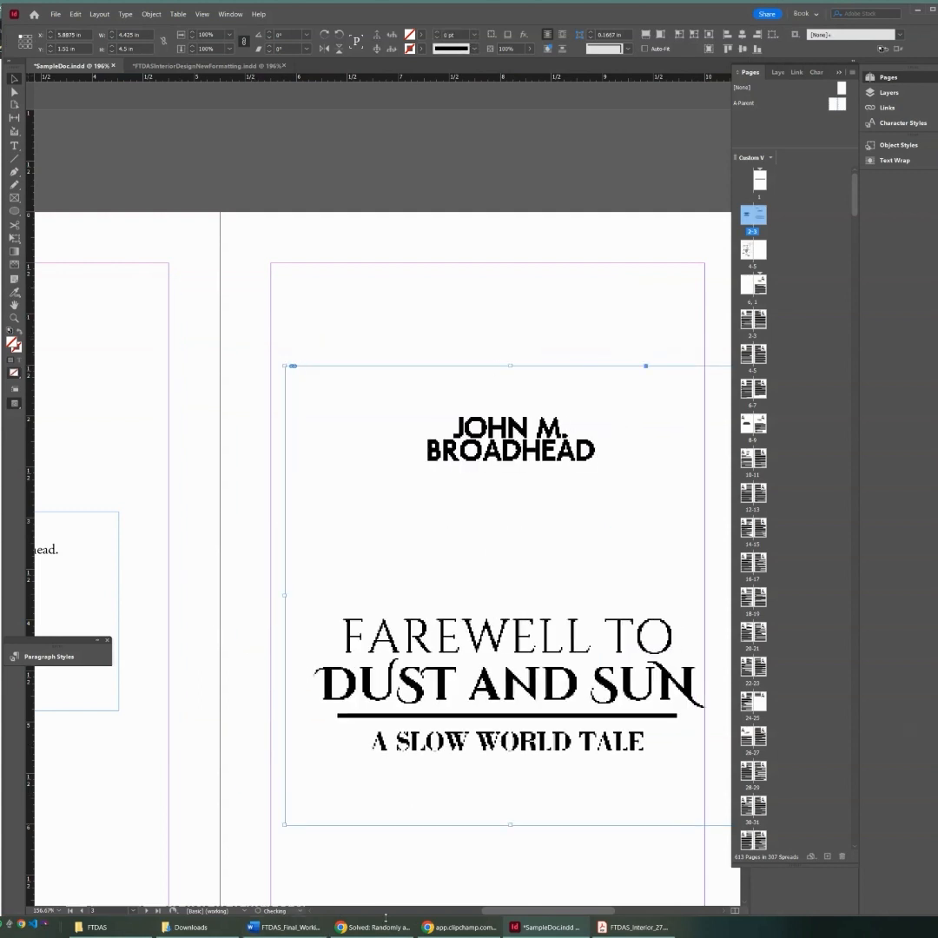
drag(506, 910, 524, 910)
drag(512, 371, 489, 383)
scroll(445, 495, down, 5)
scroll(445, 496, up, 1)
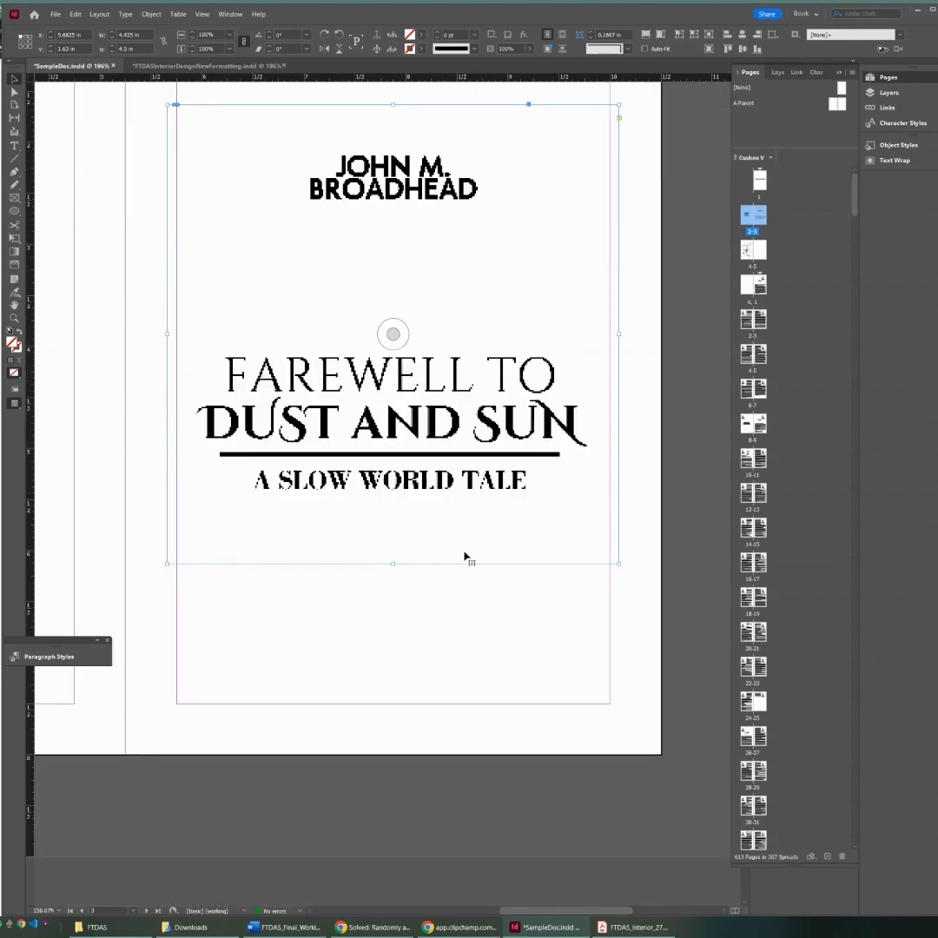
drag(471, 561, 466, 559)
scroll(466, 558, up, 2)
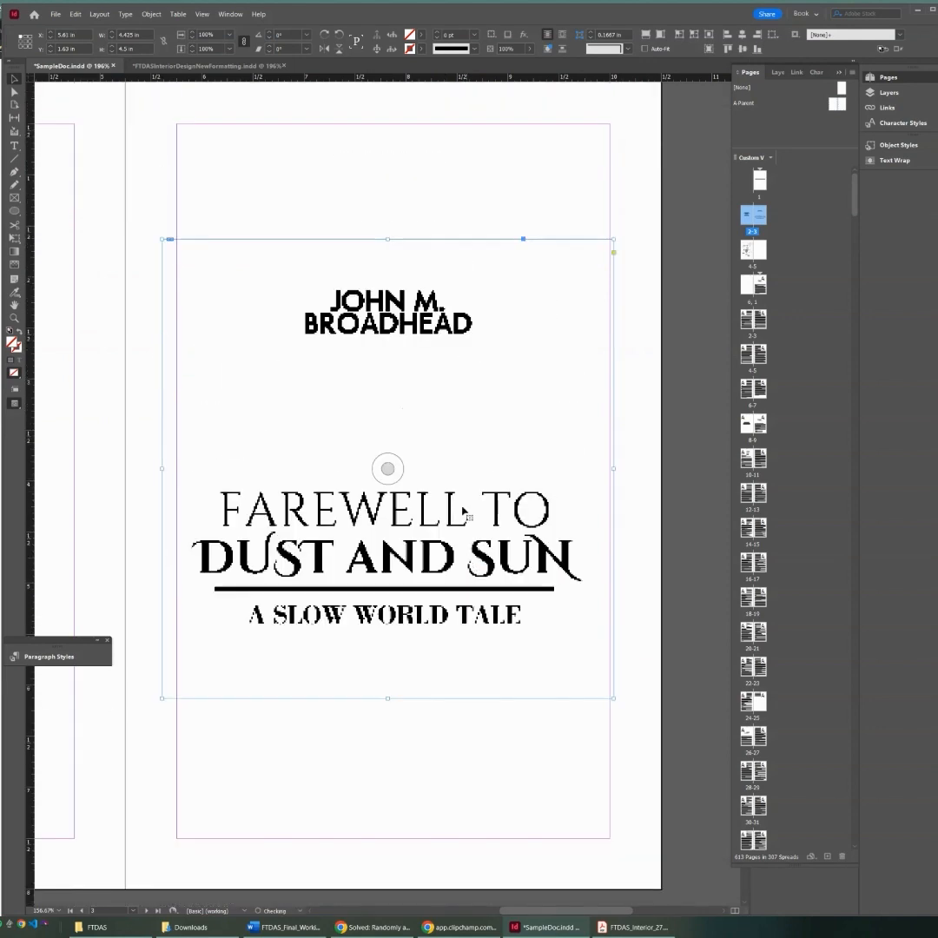
drag(442, 243, 445, 230)
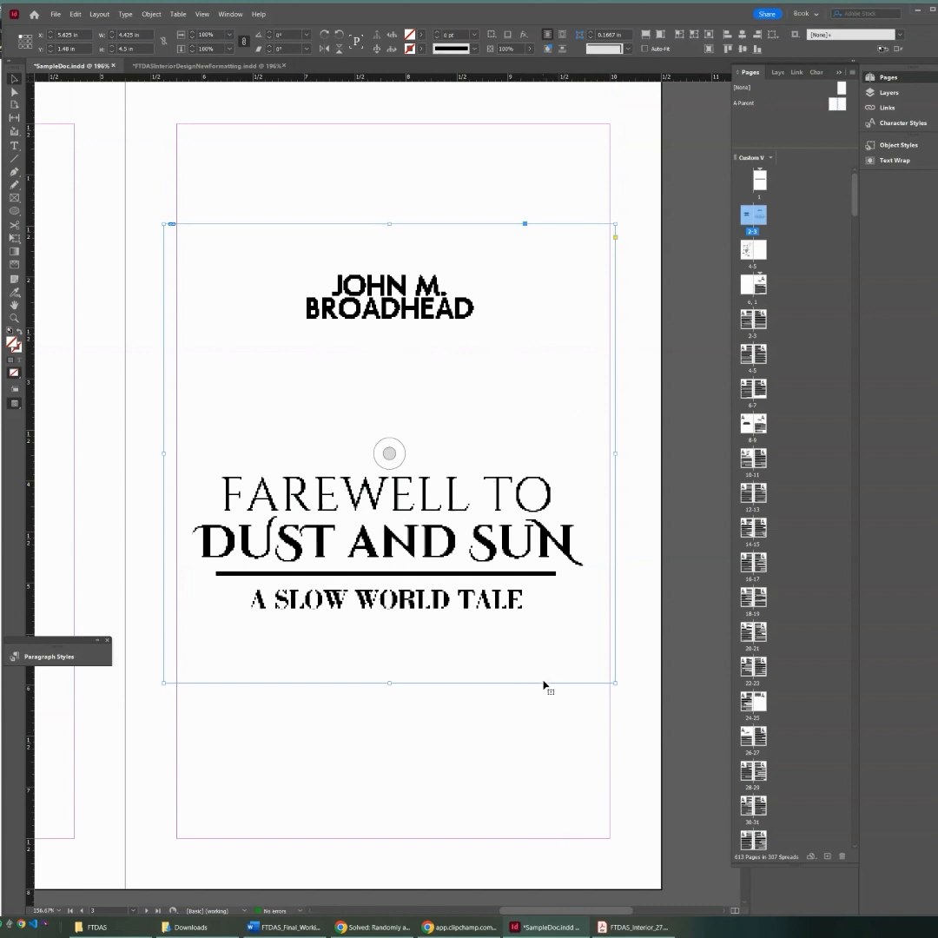
drag(543, 686, 548, 687)
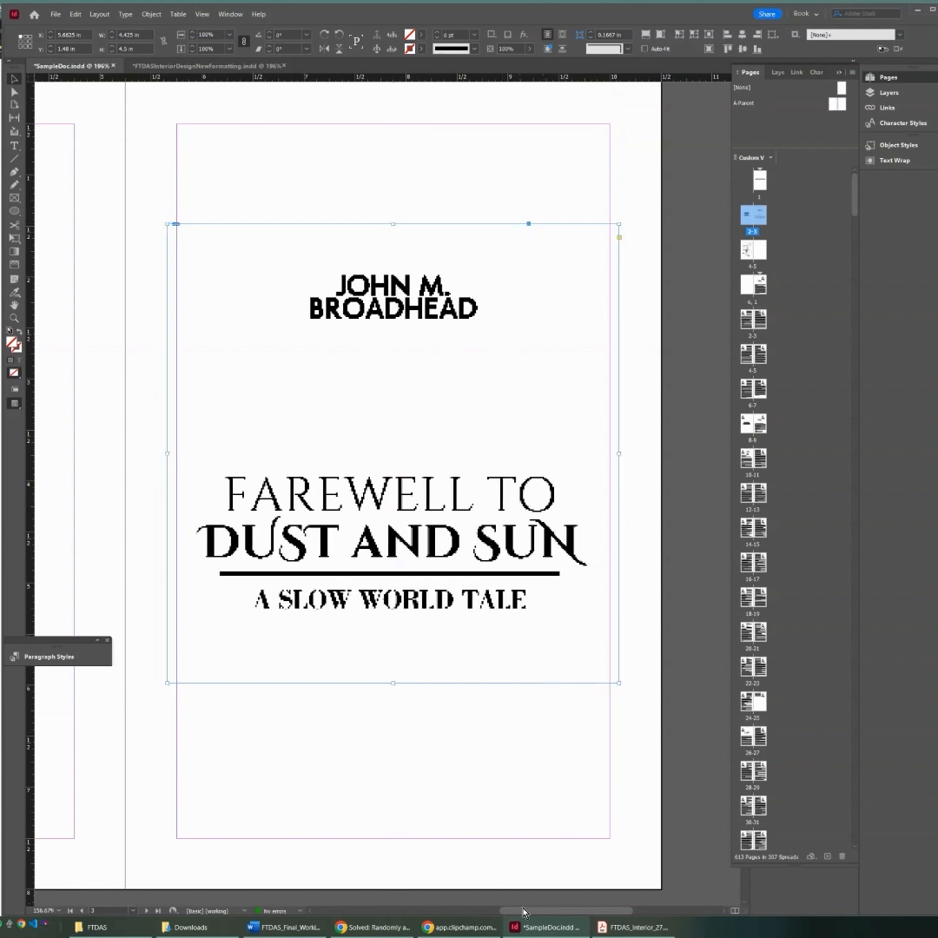
- Go to blank page 5, across from the map, and open the Table of Contents settings with the Type tool active
drag(523, 909, 471, 910)
scroll(550, 735, down, 5)
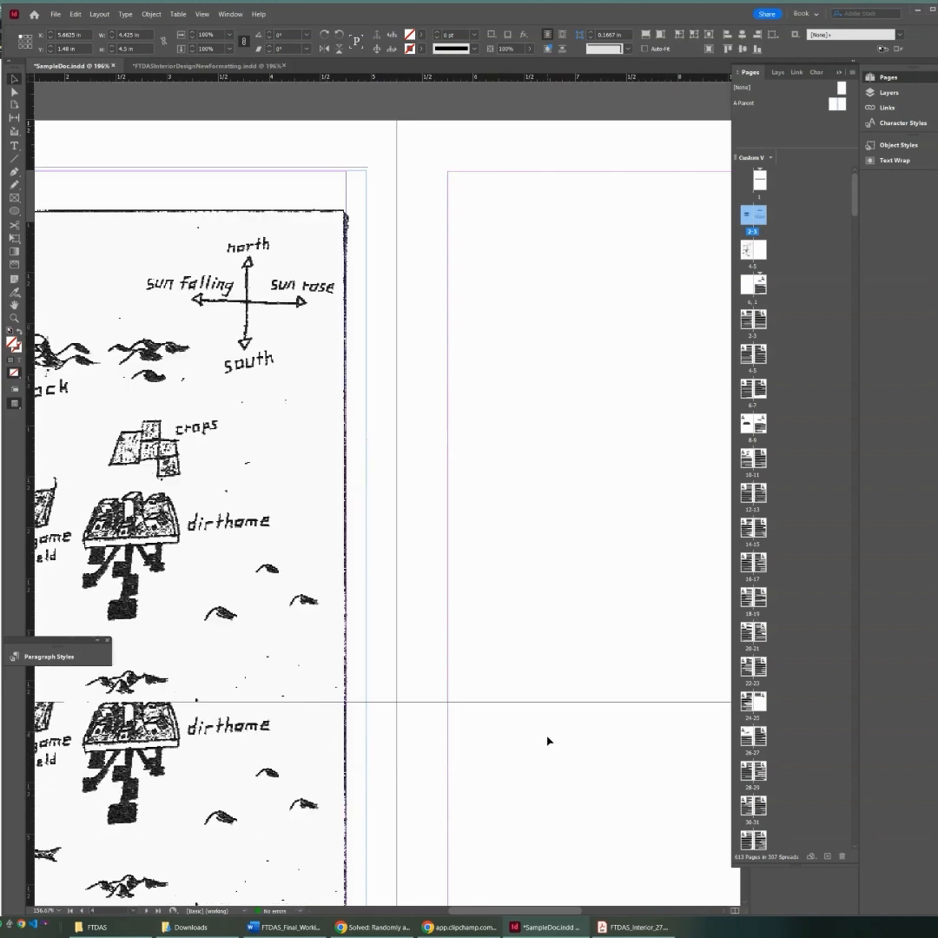
scroll(540, 755, down, 6)
scroll(540, 757, up, 7)
drag(526, 910, 585, 916)
key(t)
scroll(295, 353, down, 4)
scroll(295, 349, up, 3)
scroll(185, 155, down, 2)
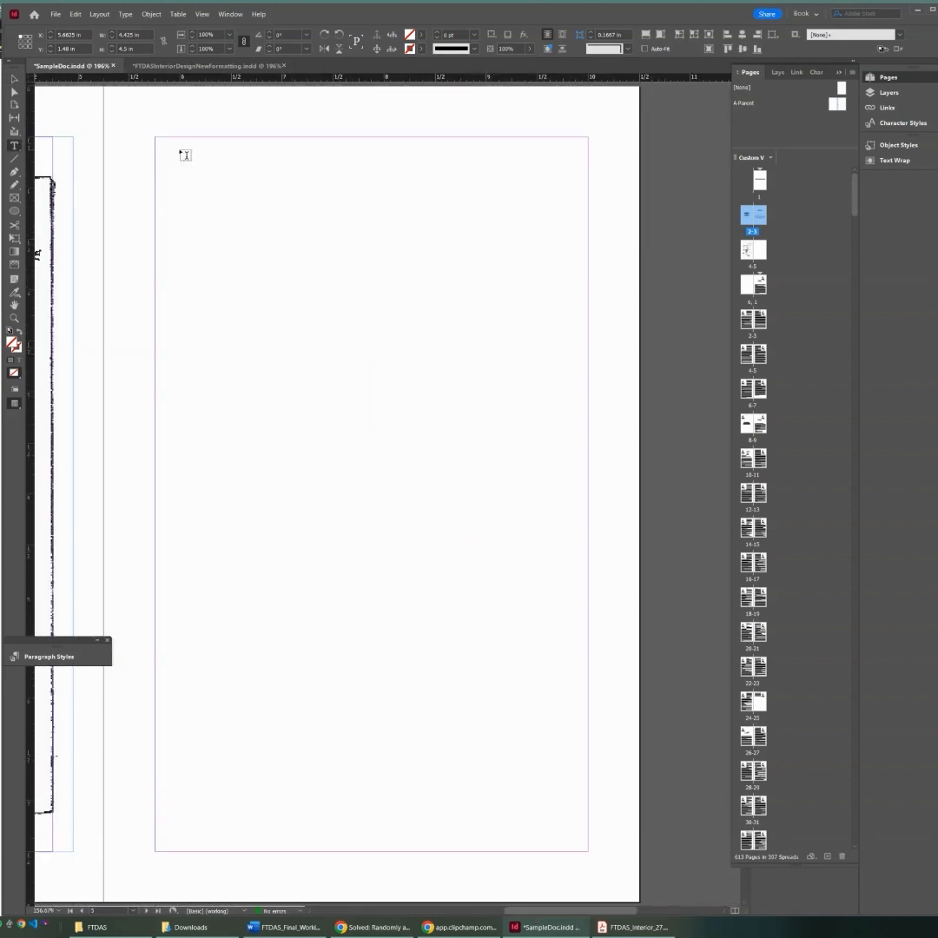
click(99, 14)
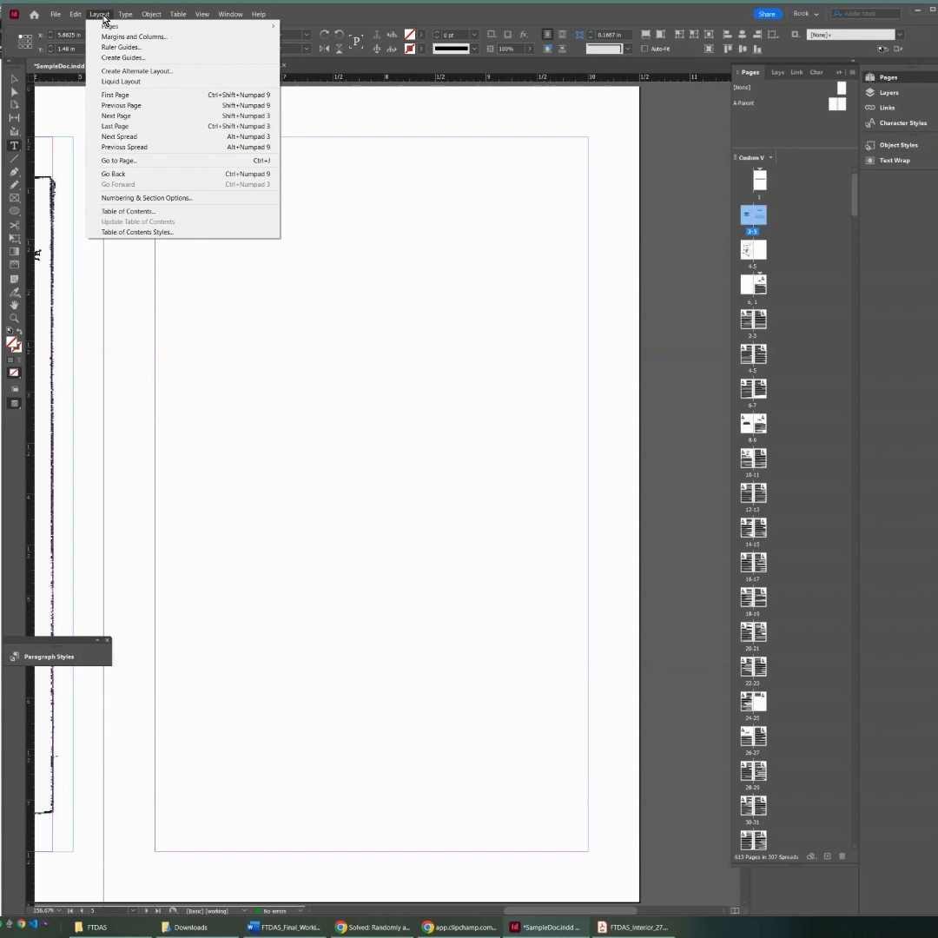
click(136, 213)
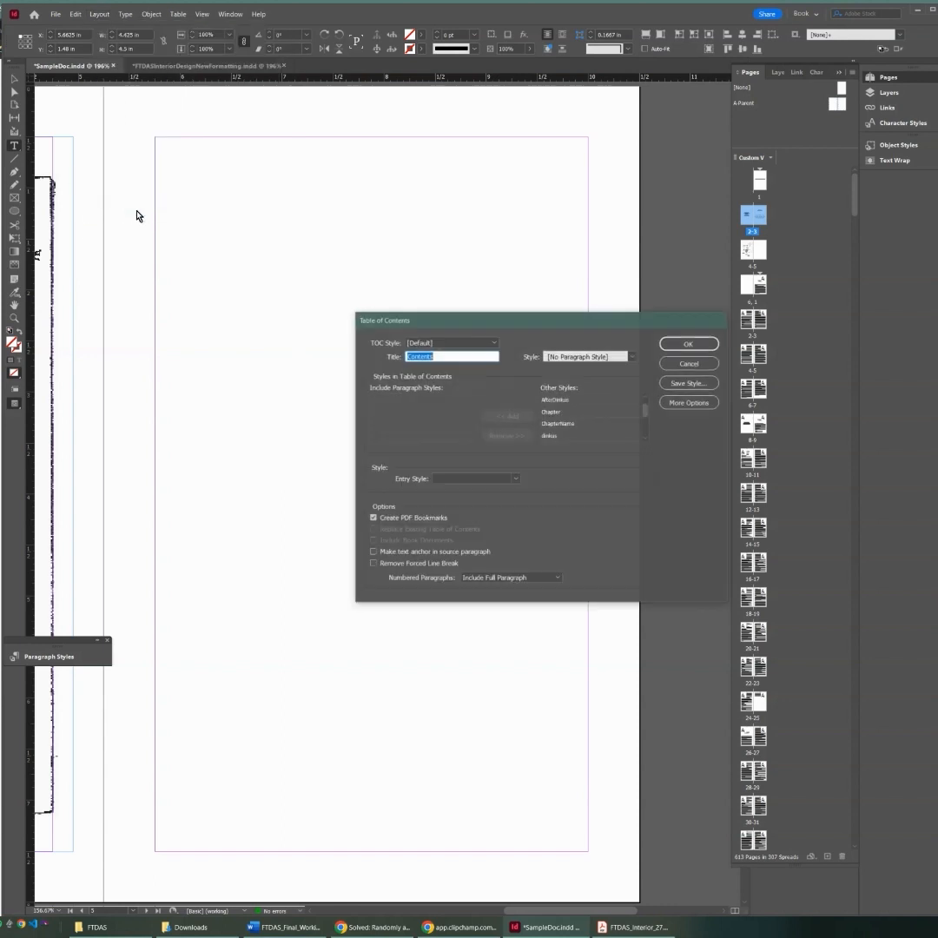
- Keep the table of contents title as Contents and set both its title style and entry style to [Basic Paragraph]
click(440, 356)
drag(457, 354, 399, 356)
click(412, 356)
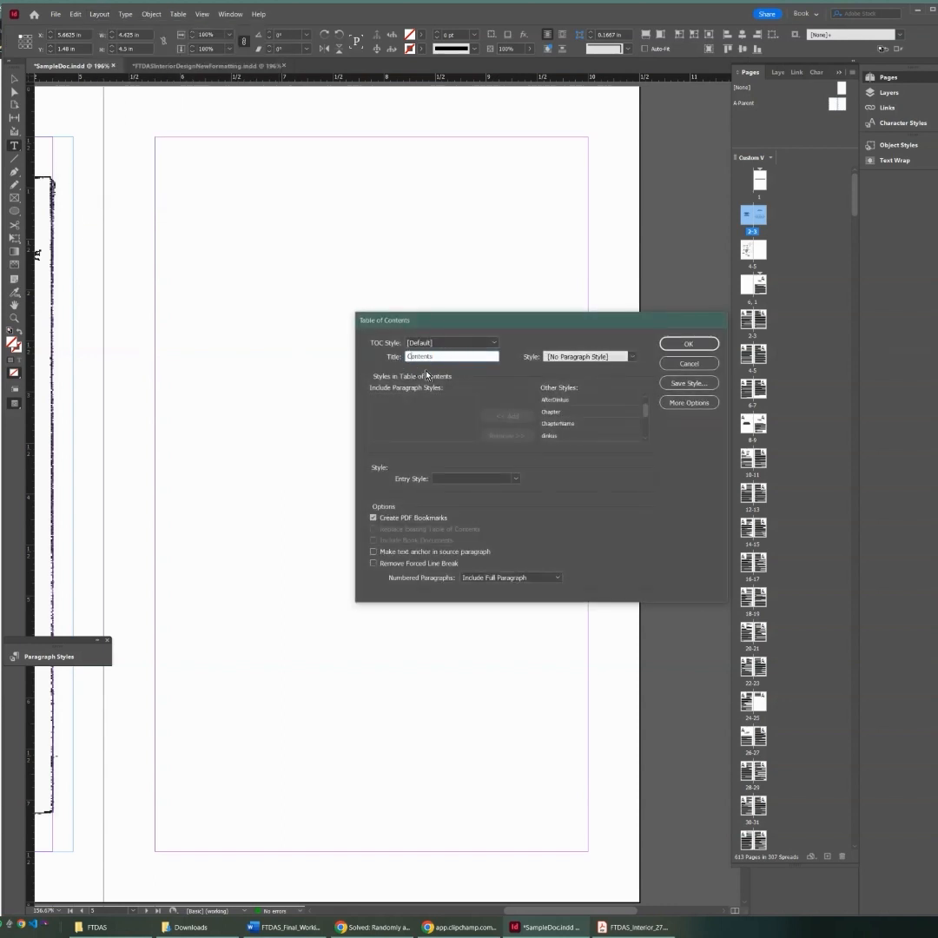
click(442, 355)
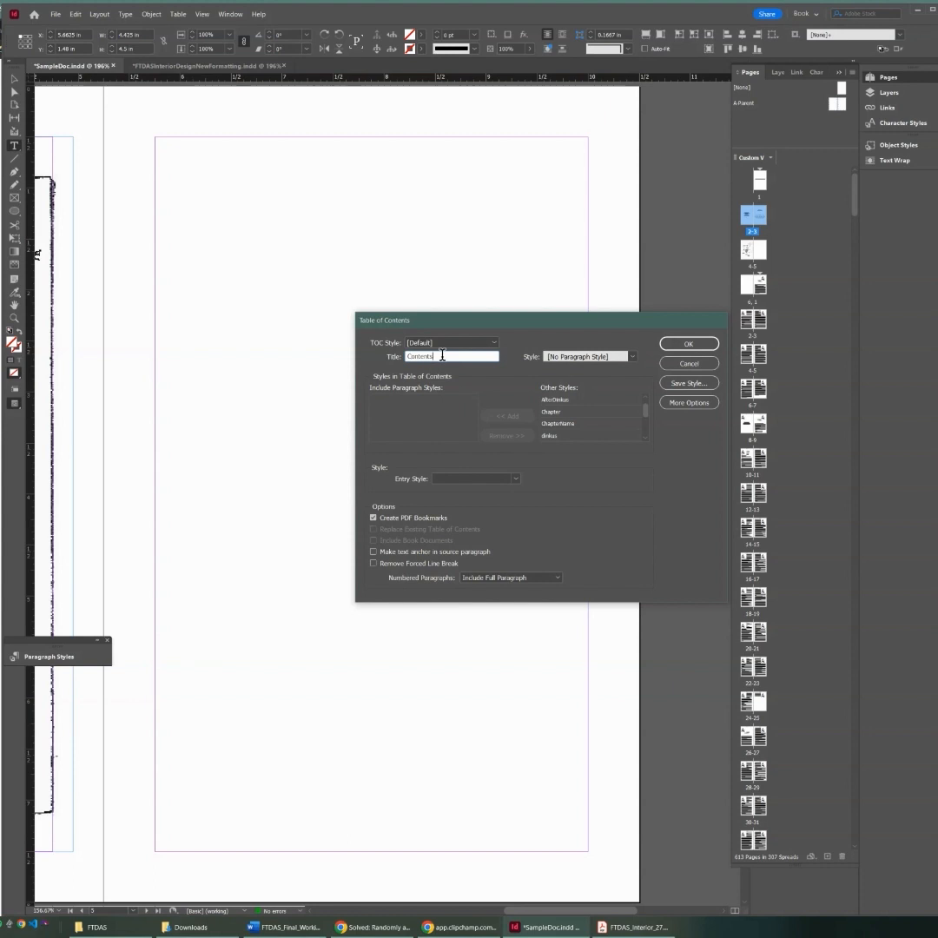
click(631, 356)
click(612, 380)
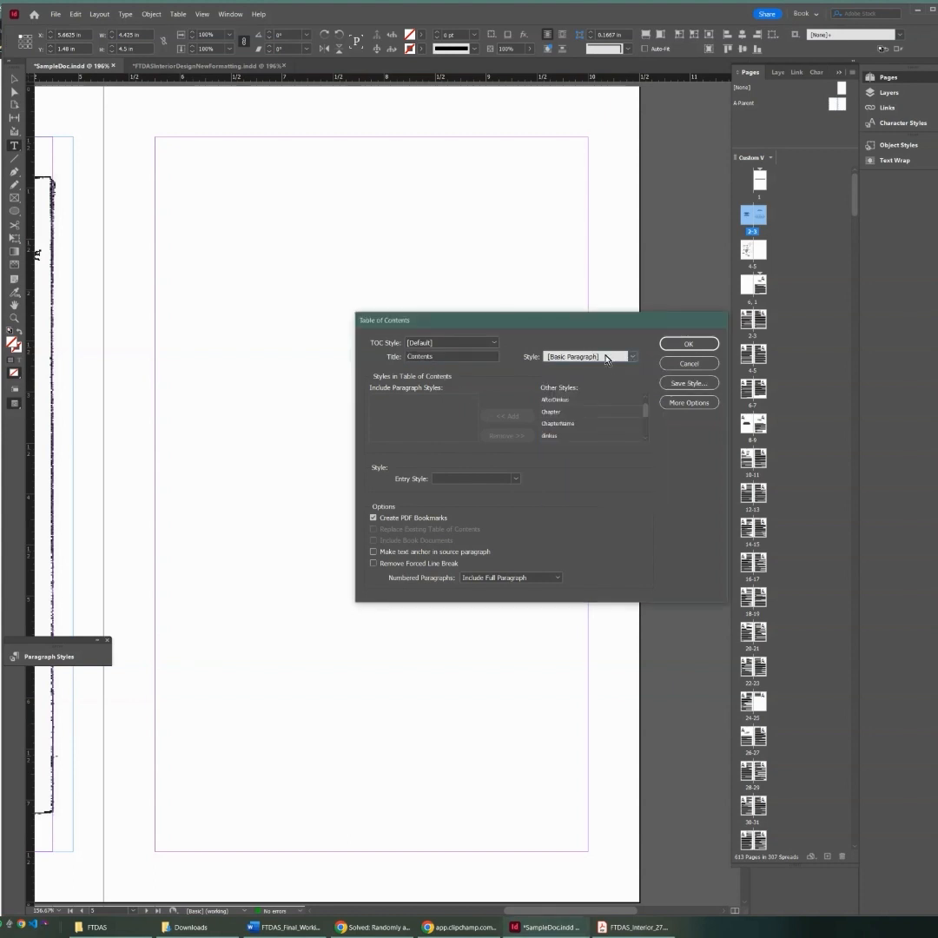
click(514, 478)
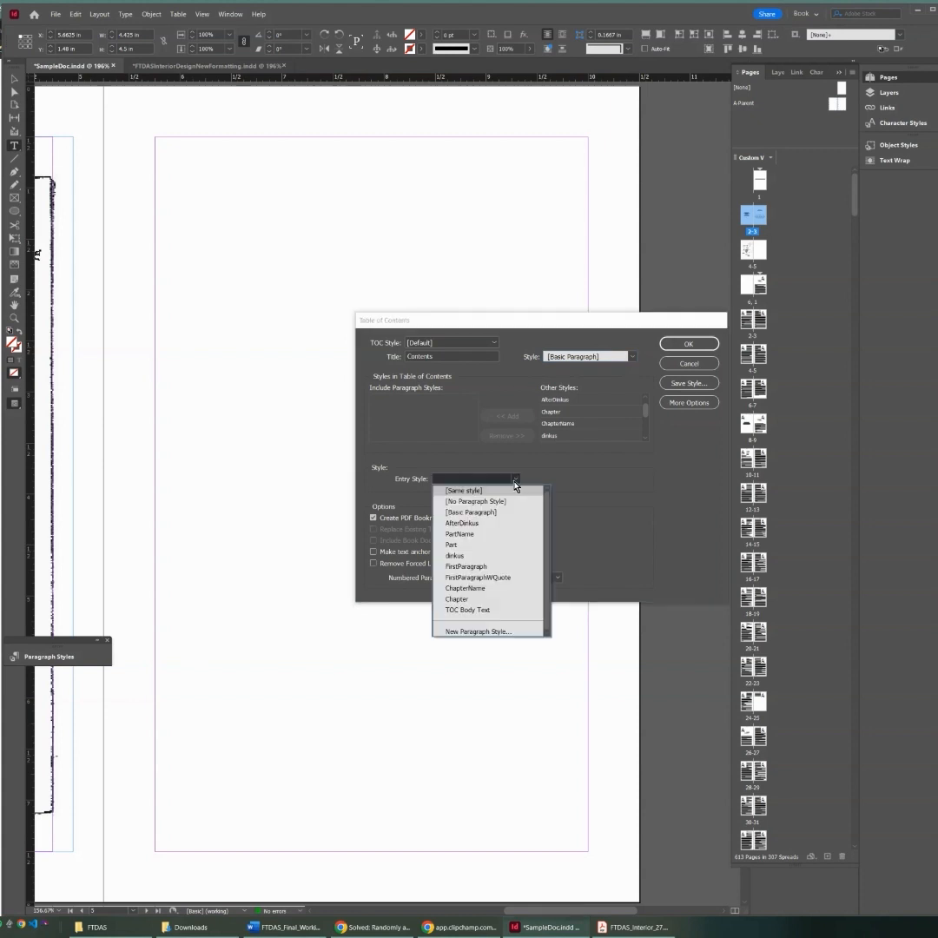
click(500, 512)
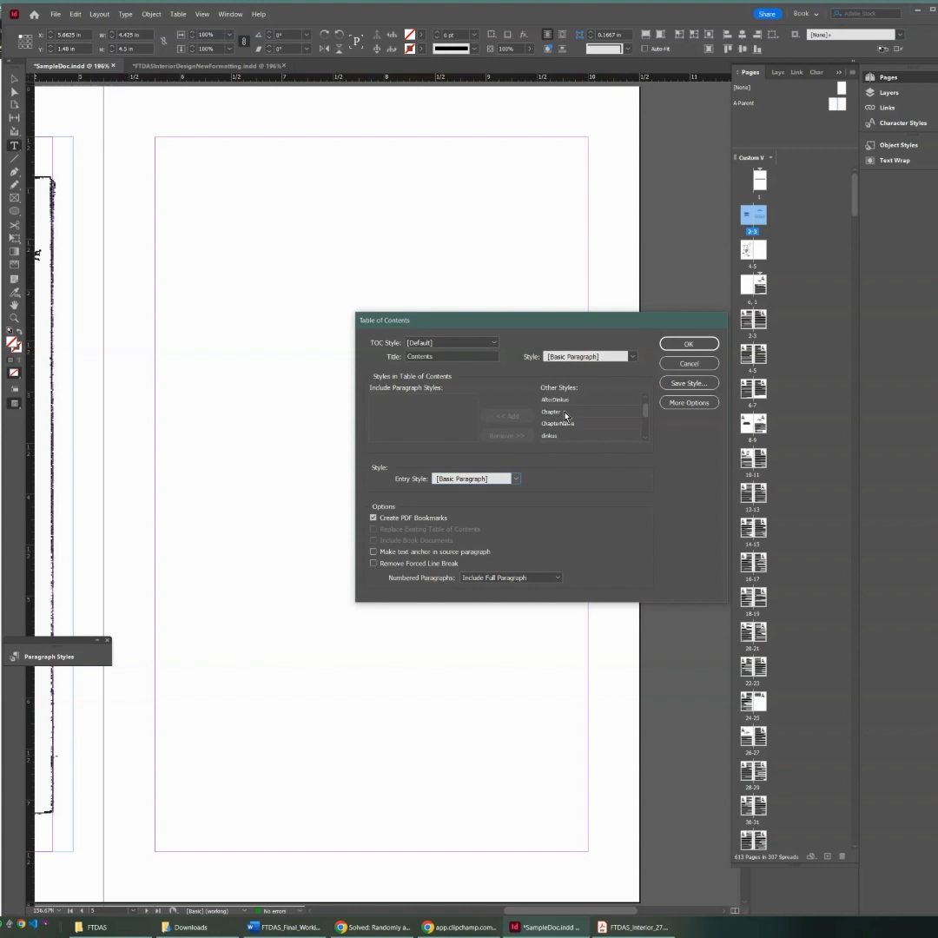
- Include the Chapter paragraph style with PDF bookmarks enabled, generate the table of contents and place it within page 5's margins
click(565, 413)
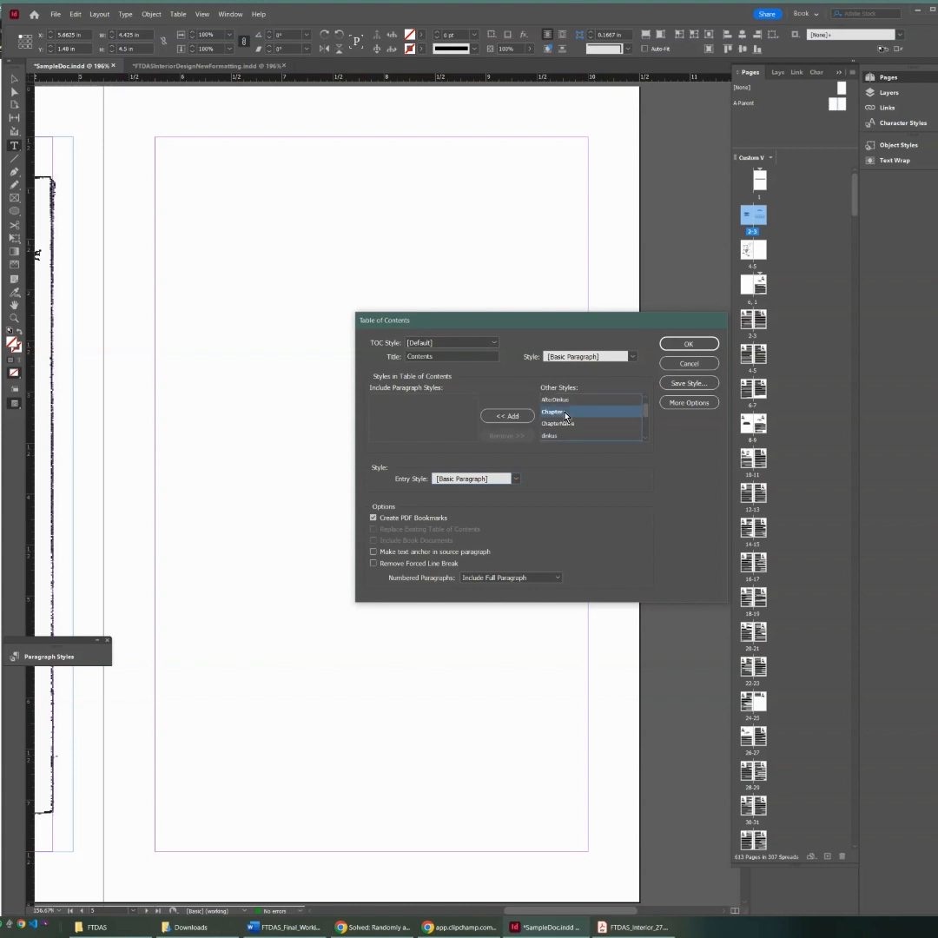
click(517, 415)
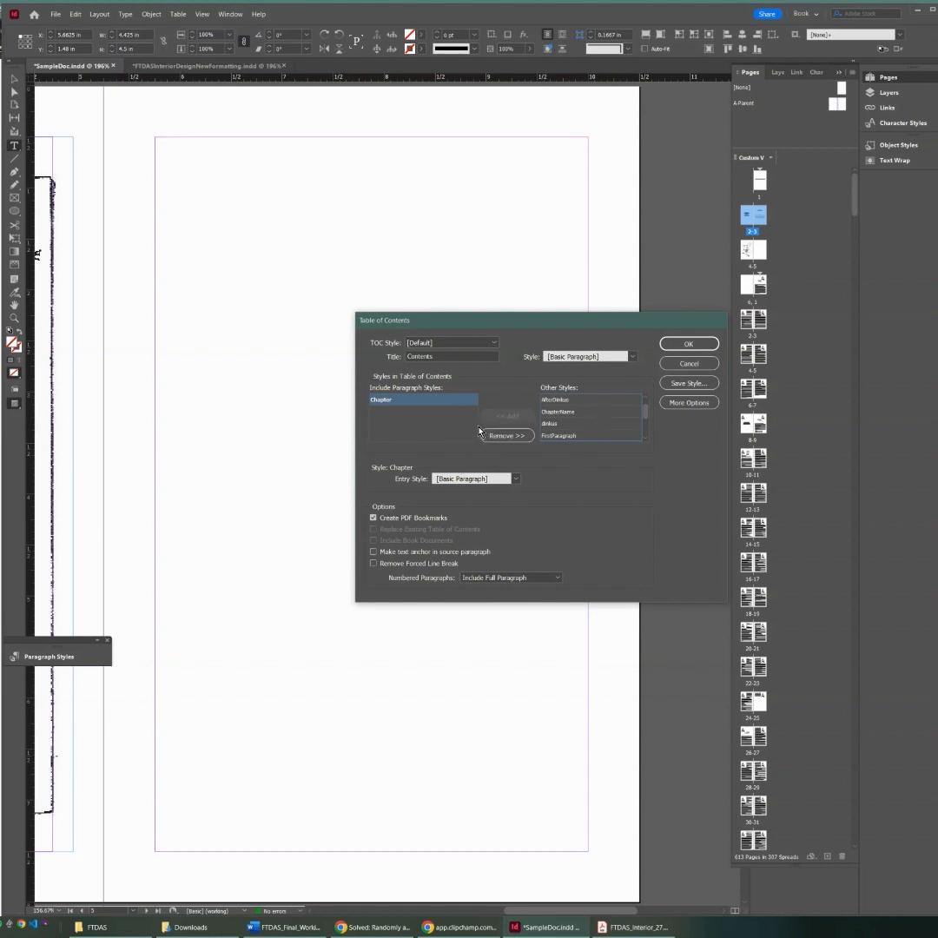
click(375, 518)
click(374, 518)
click(694, 346)
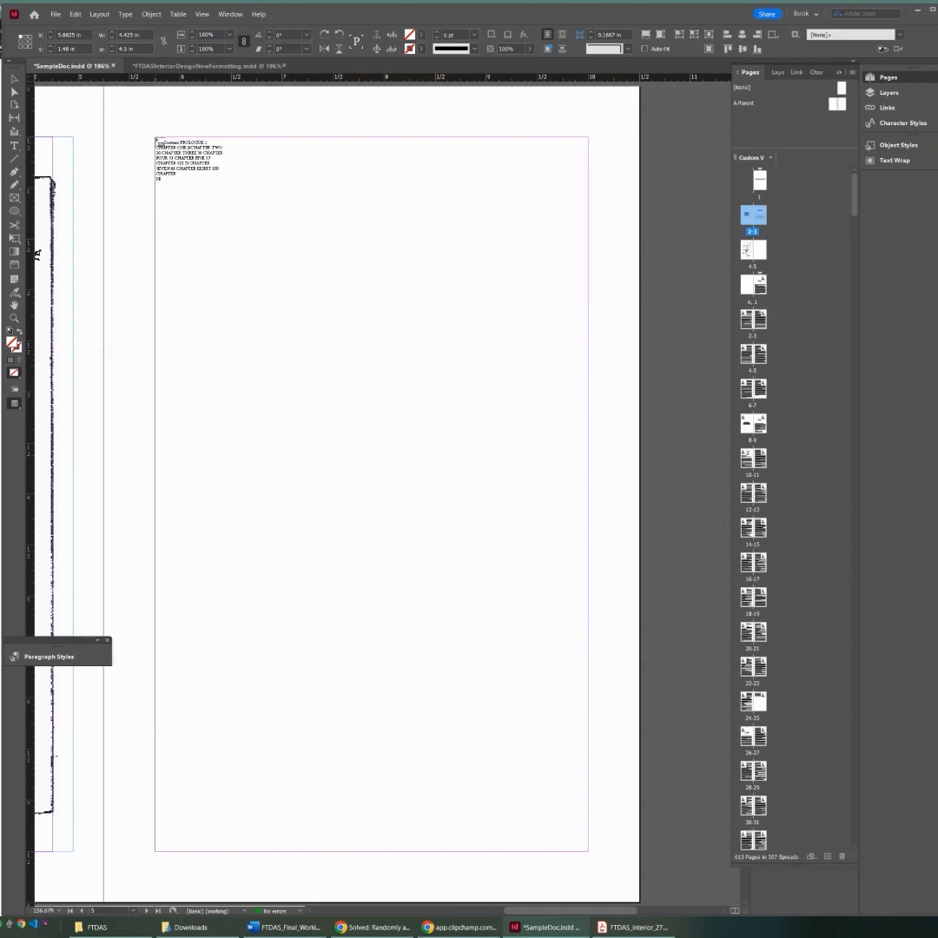
click(156, 139)
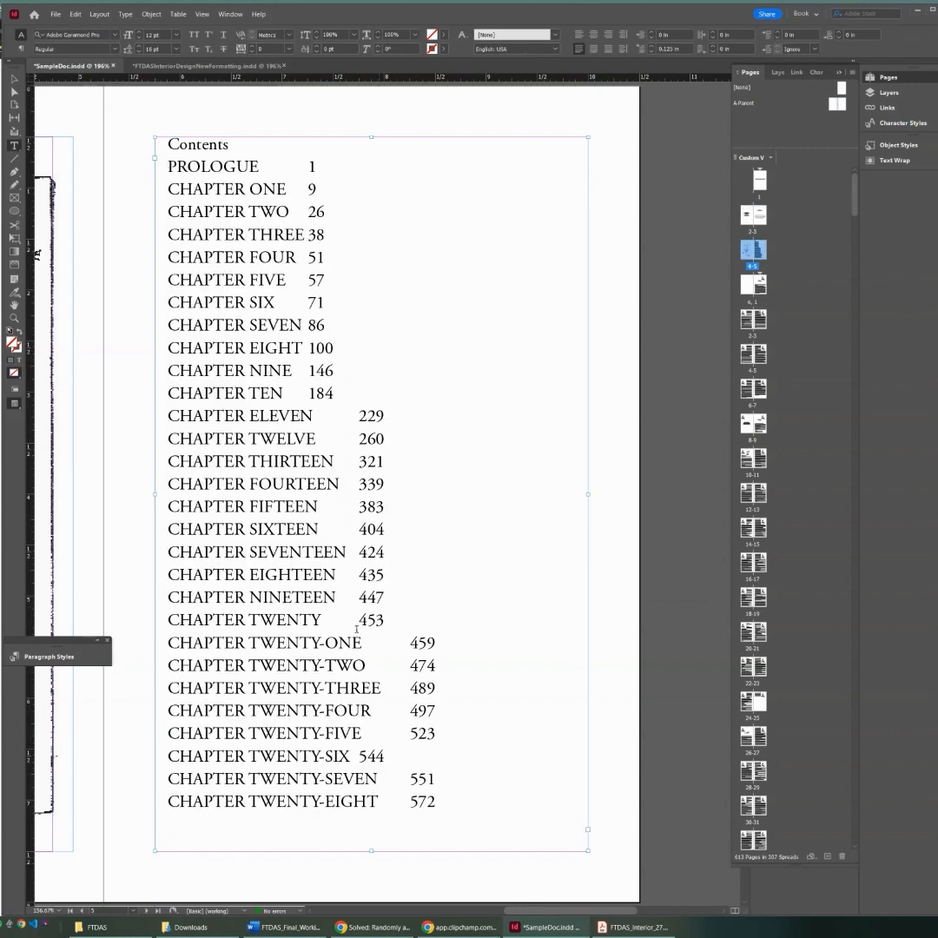
drag(517, 912, 494, 912)
click(566, 180)
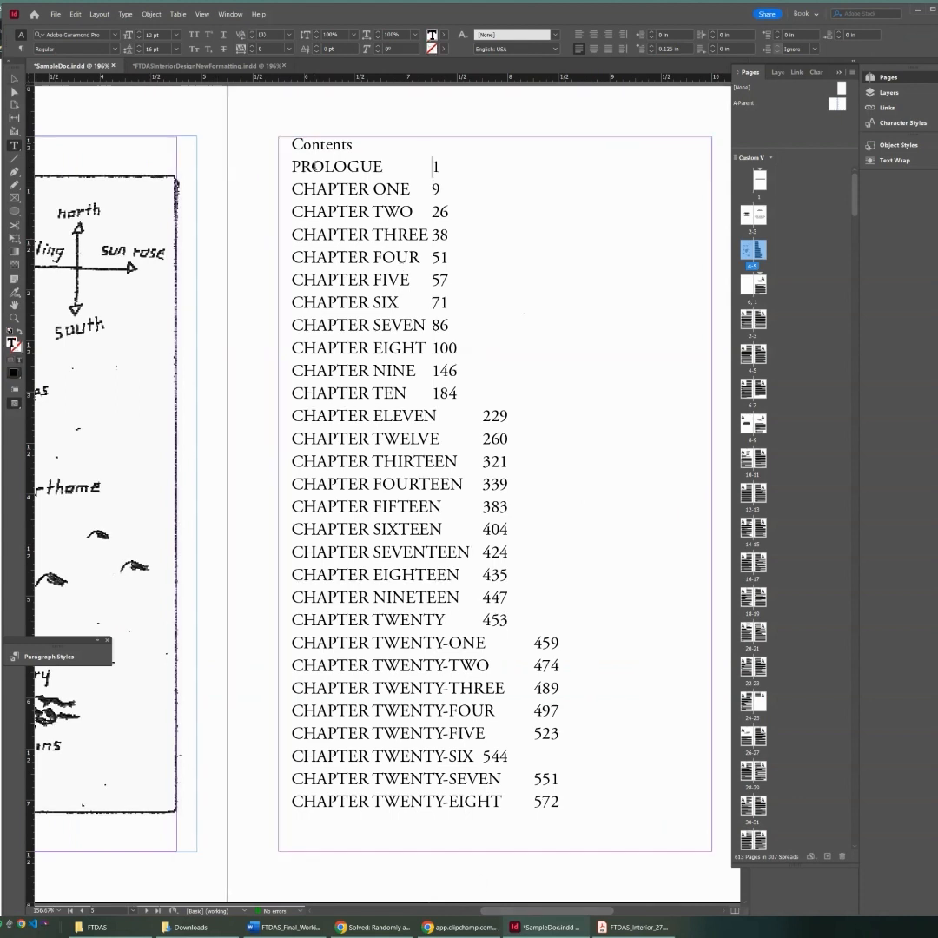
- Examine the separate text frames making up the contents page in FTDASInteriorDesignNewFormatting.indd, undo any frame distortion, and return to SampleDoc.indd
click(14, 91)
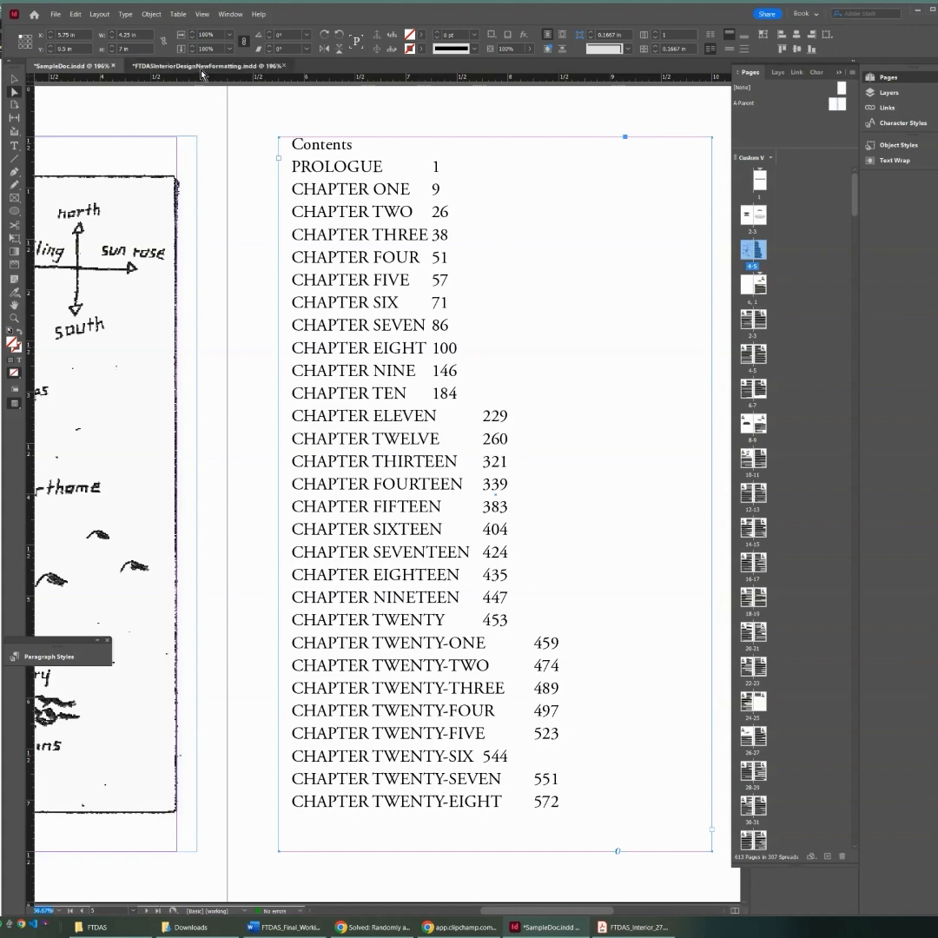
click(201, 67)
scroll(518, 331, down, 2)
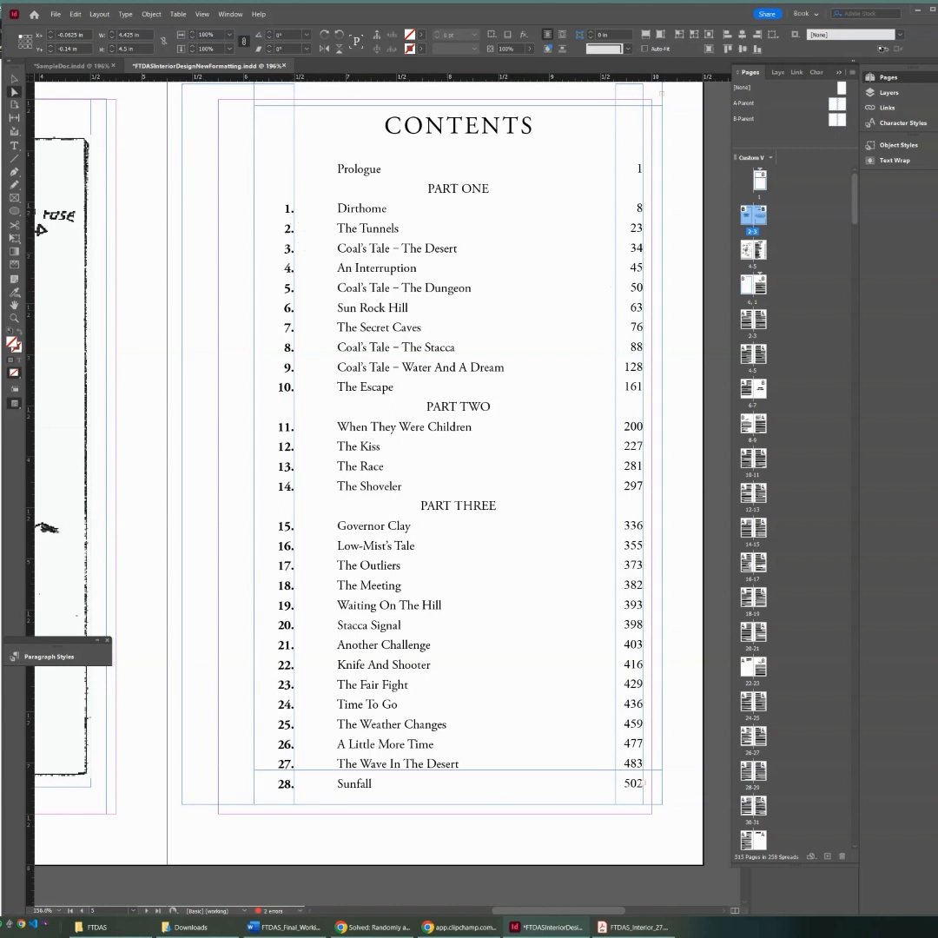
click(293, 253)
drag(293, 252, 319, 268)
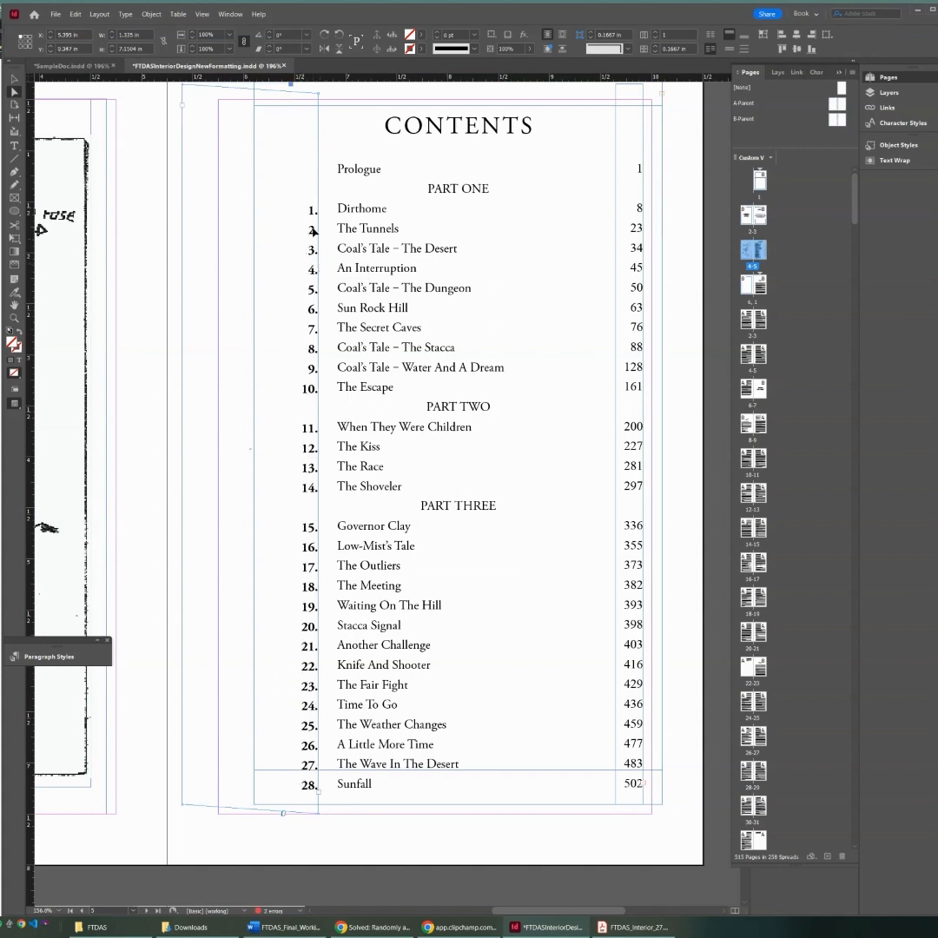
key(ctrl+z)
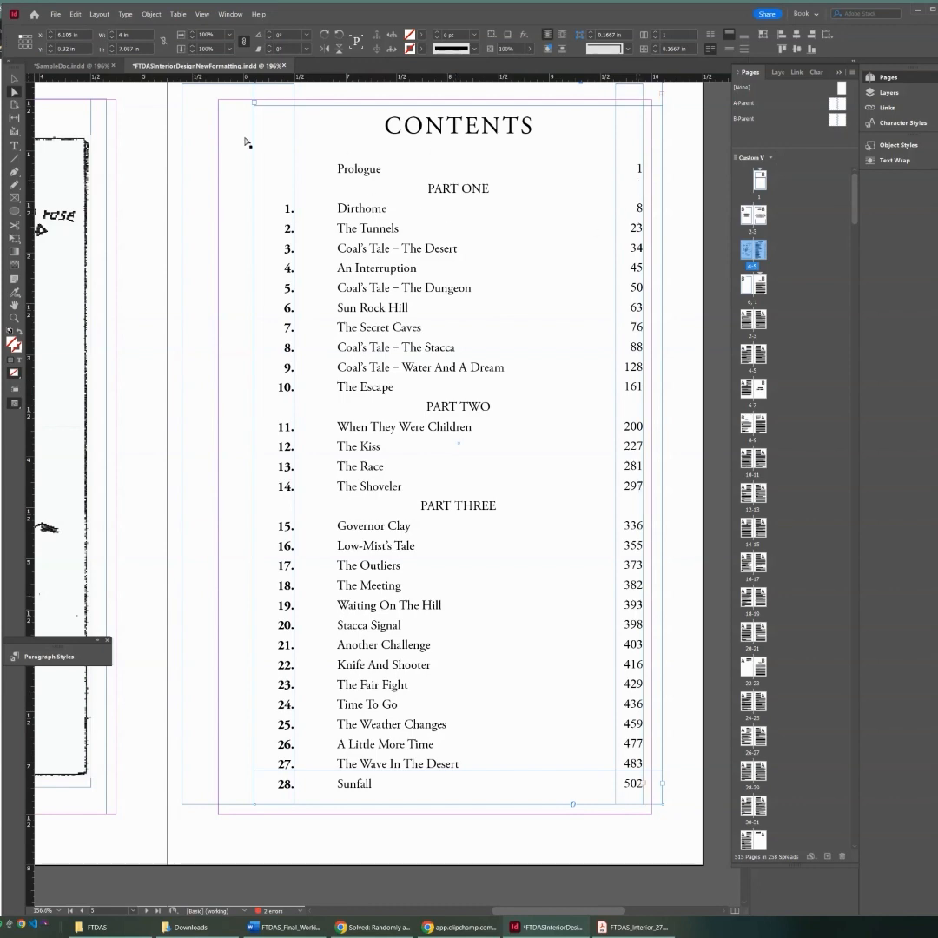
click(76, 68)
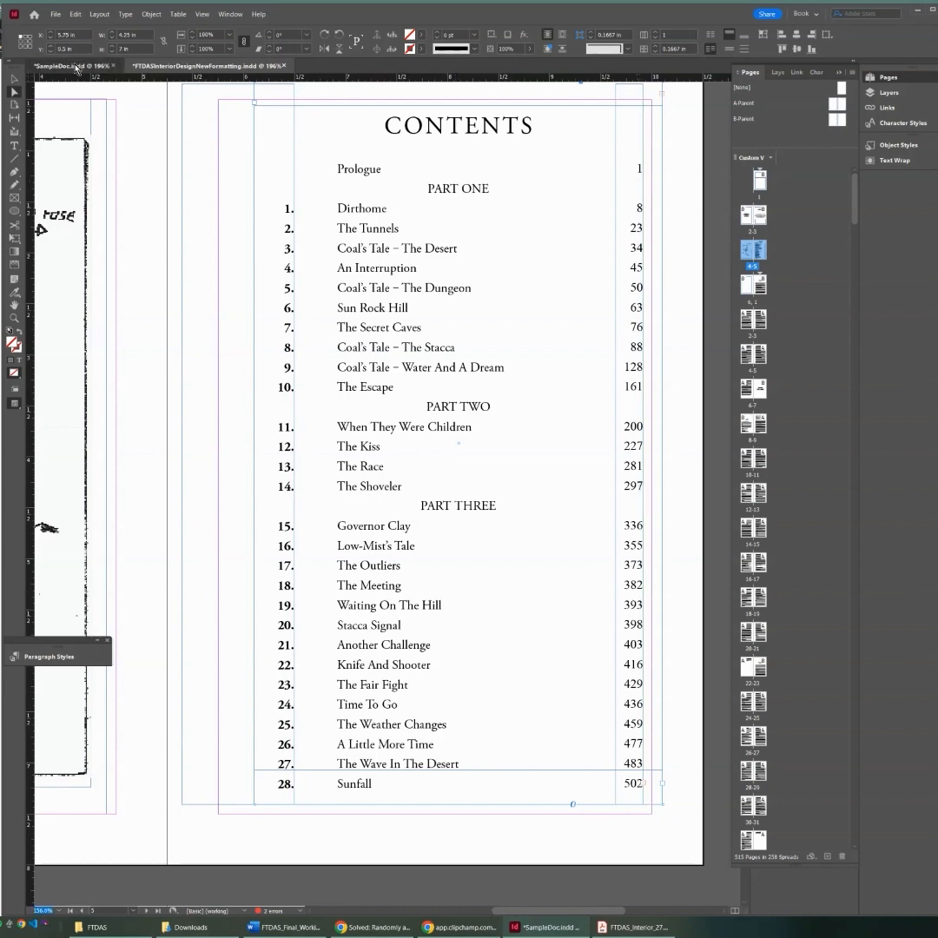
- Prefix the chapter entries in page 5's contents list with their chapter numbers, 1. through 28., leaving PROLOGUE unnumbered
click(14, 79)
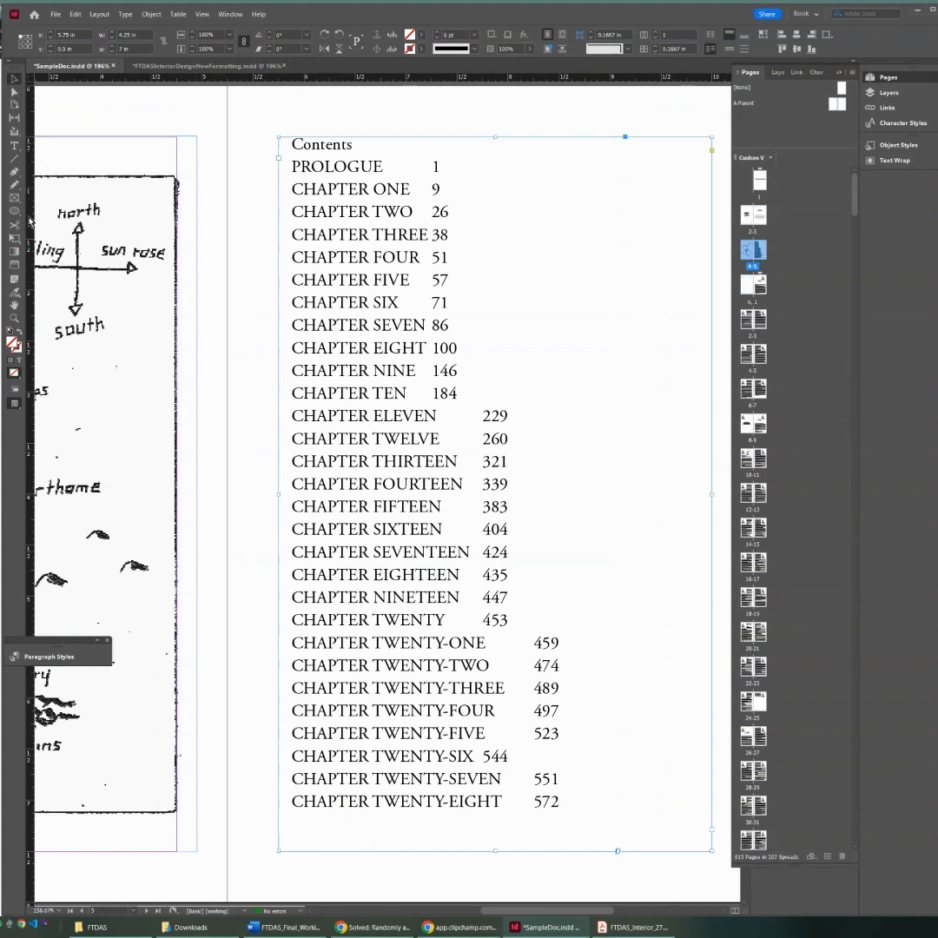
click(14, 146)
click(245, 190)
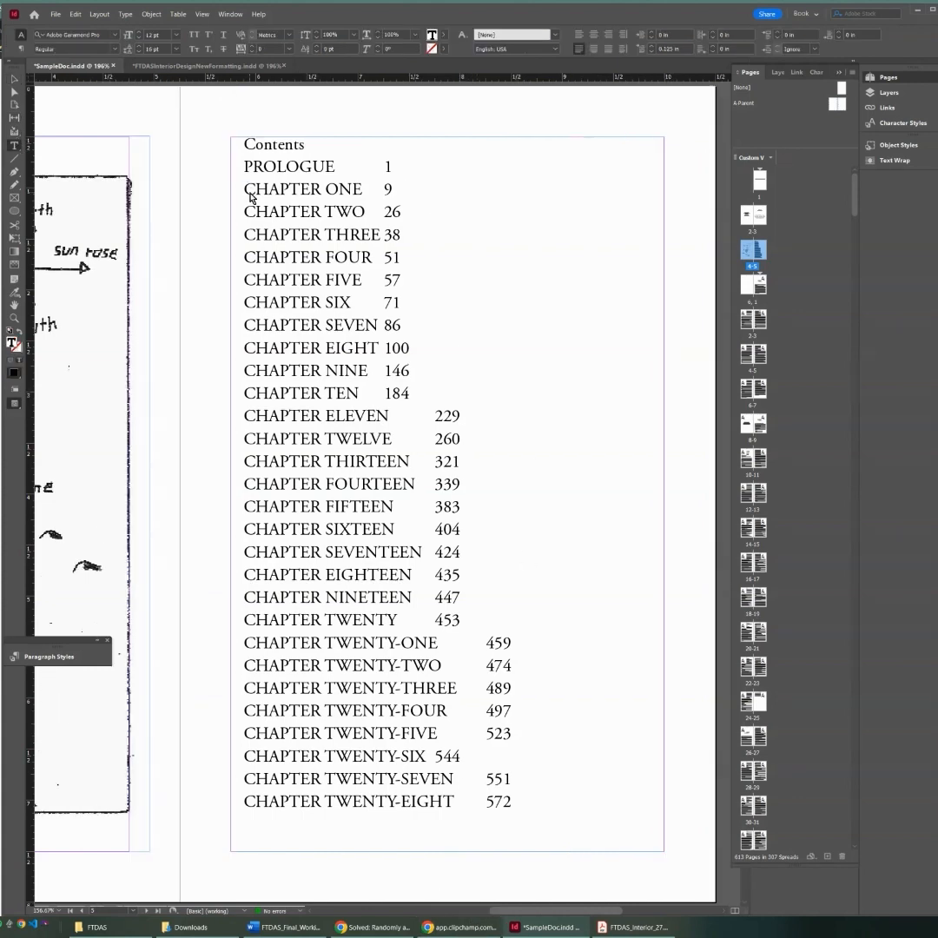
text(1.)
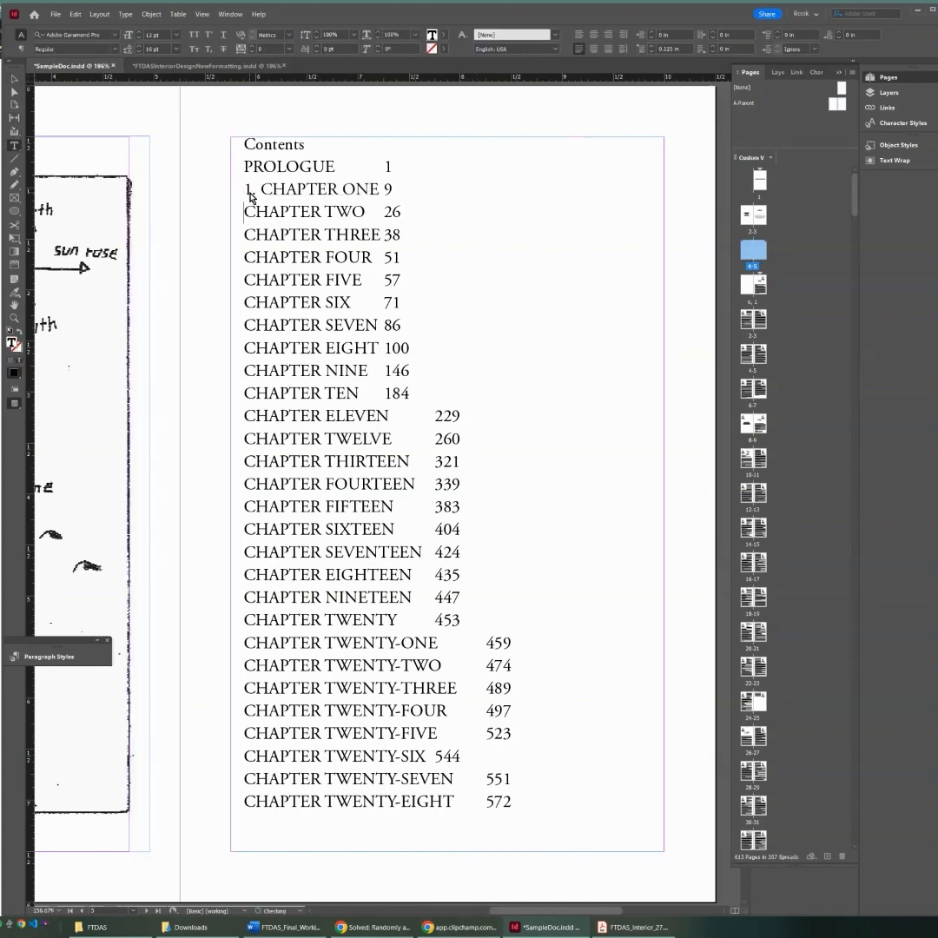
key(Down)
key(Home)
text(2.)
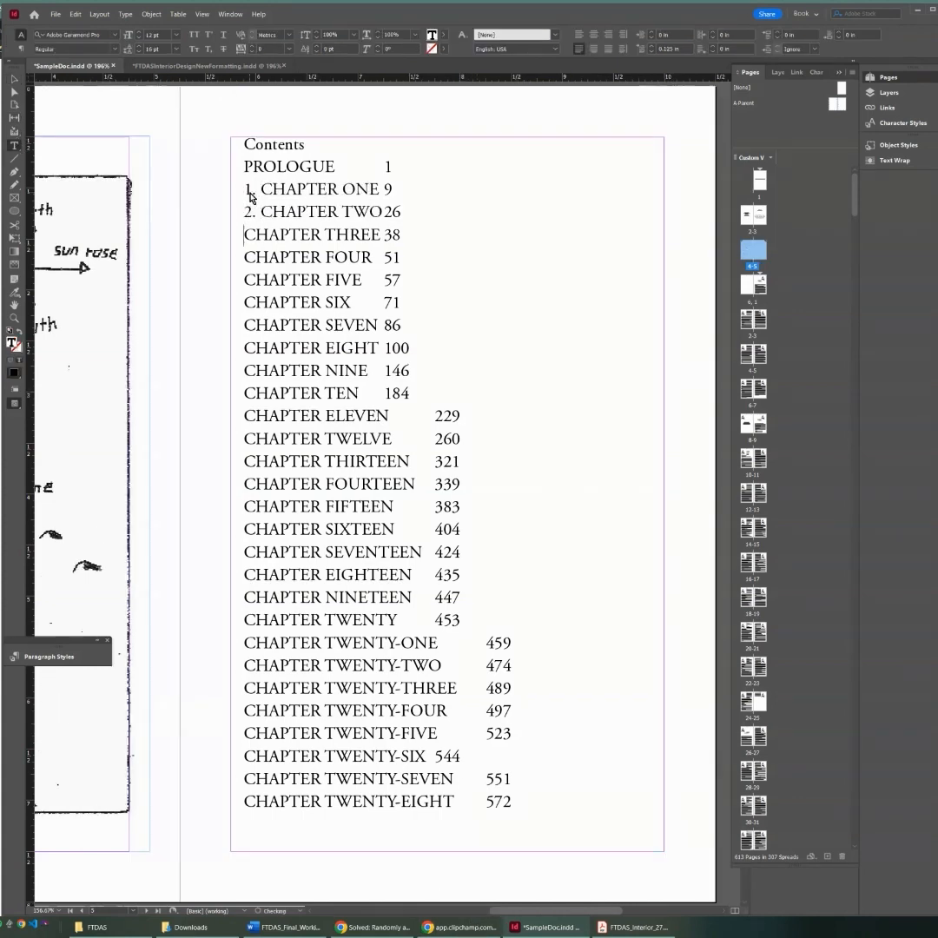
key(Down)
key(Home)
text(3.)
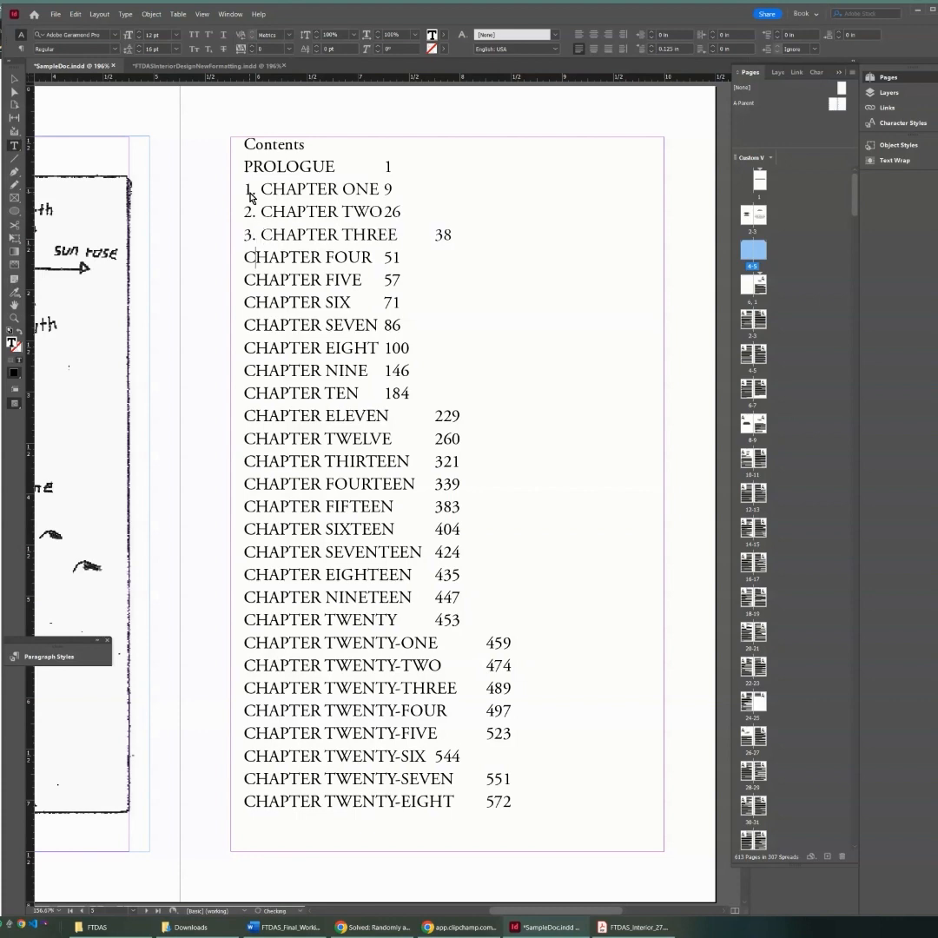
key(Down)
key(Home)
text(4.)
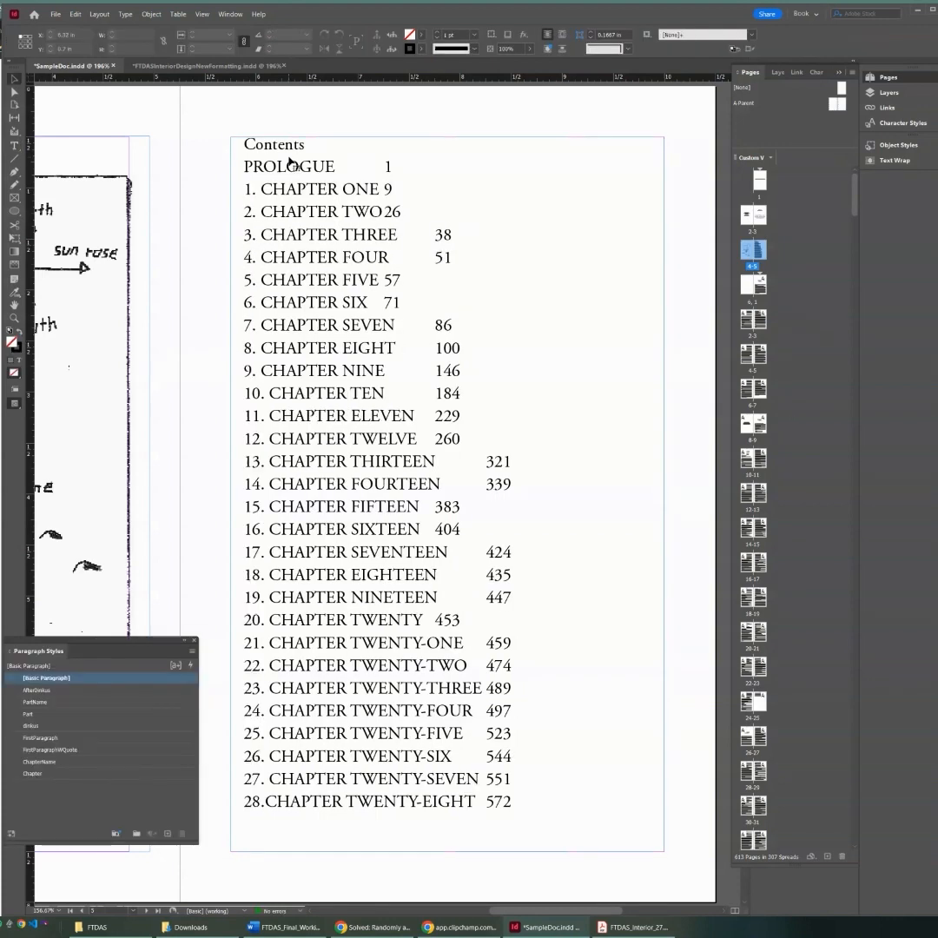
key(Escape)
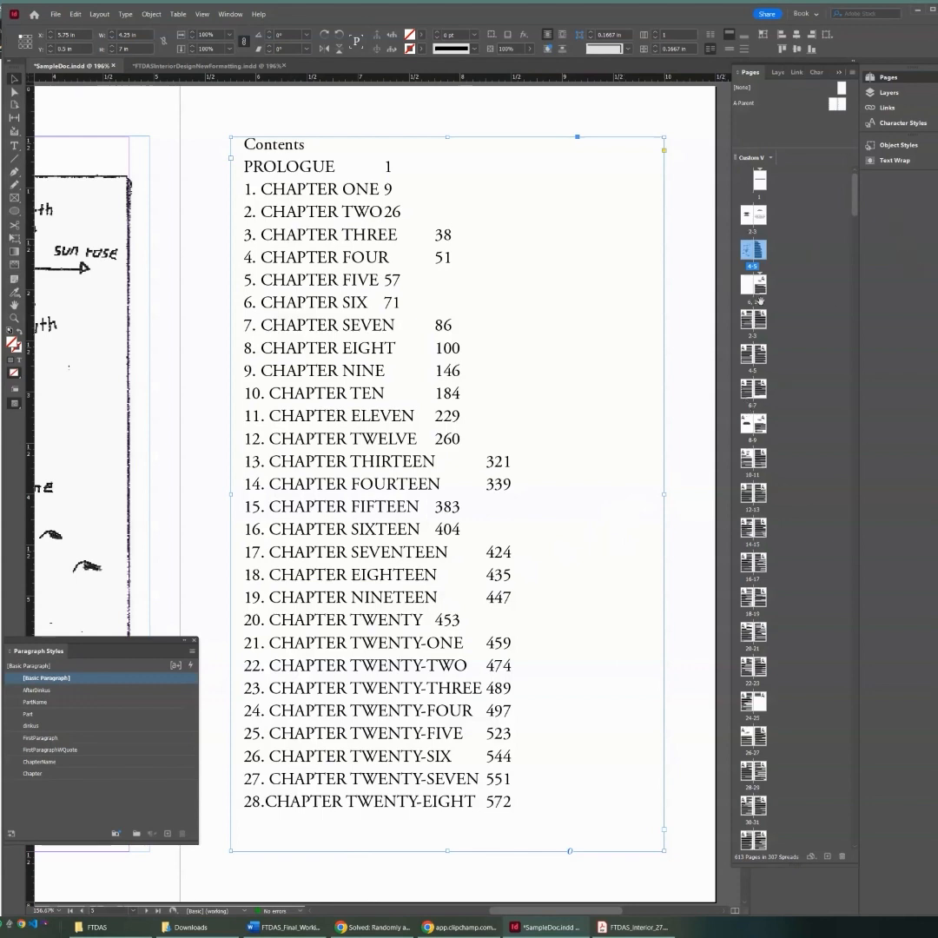
- Replace CHAPTER ONE in the contents list with the title Dirthome copied from page 9, and CHAPTER TWO with The Tunnels
double_click(762, 434)
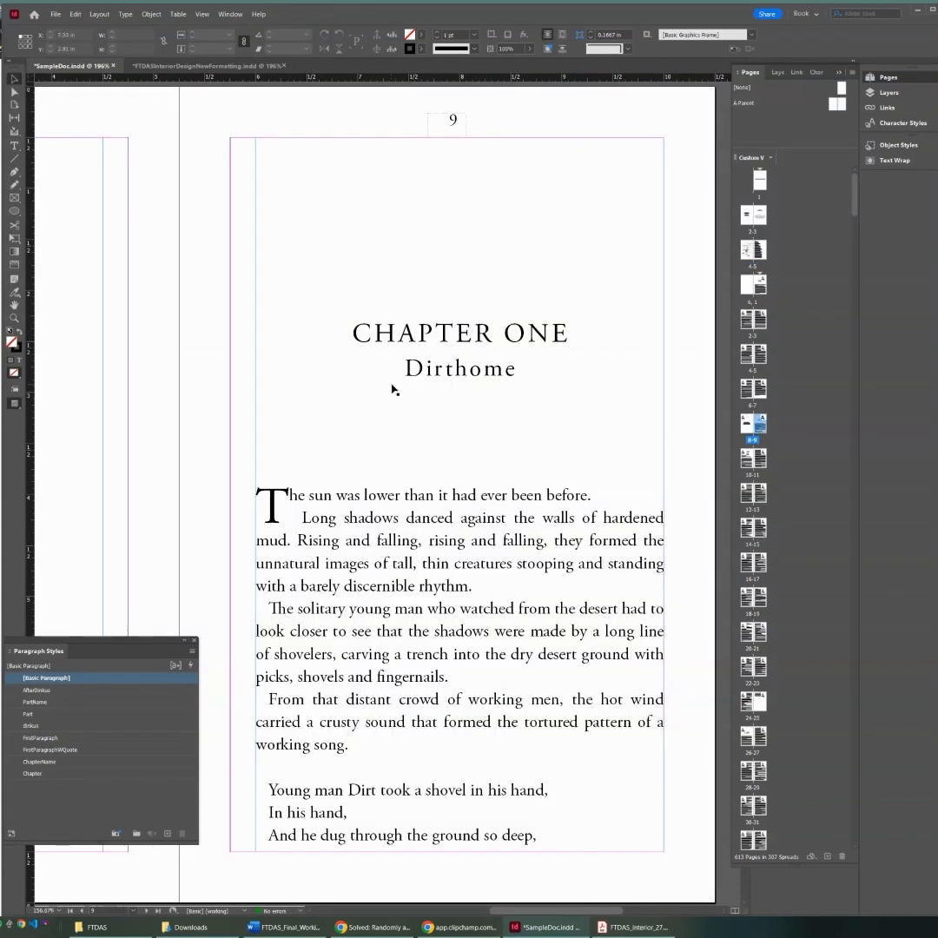
double_click(510, 369)
key(ctrl+c)
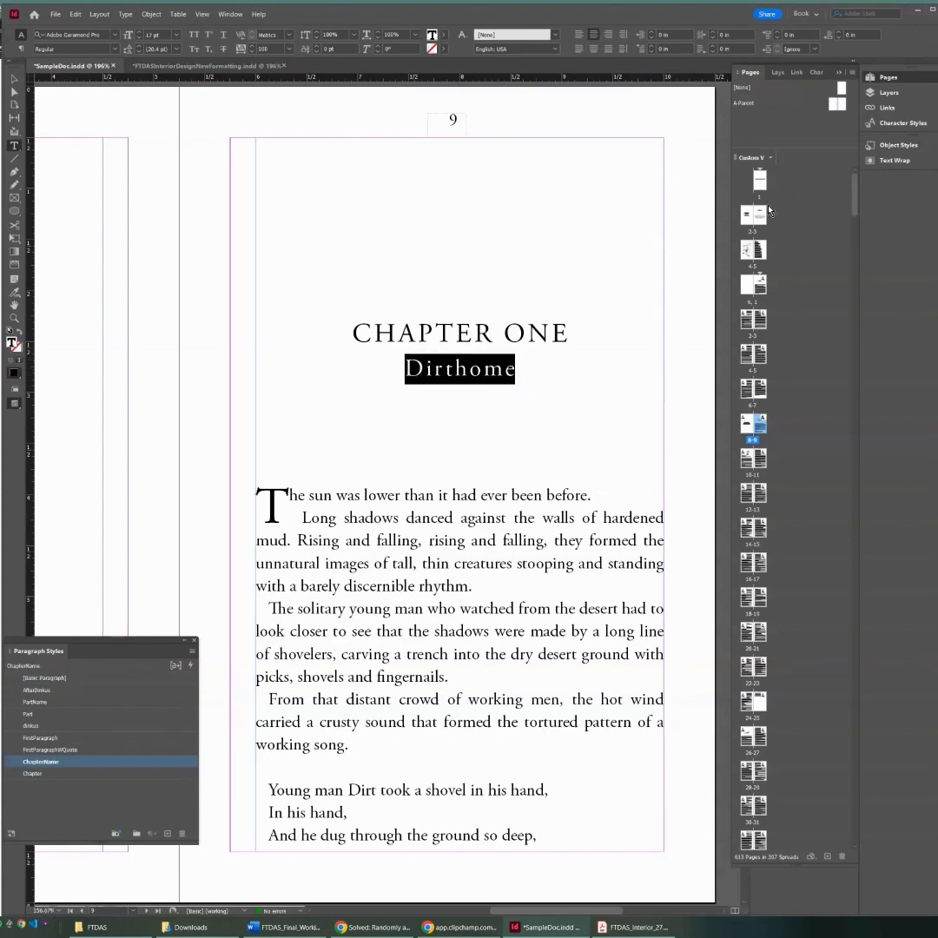
double_click(754, 250)
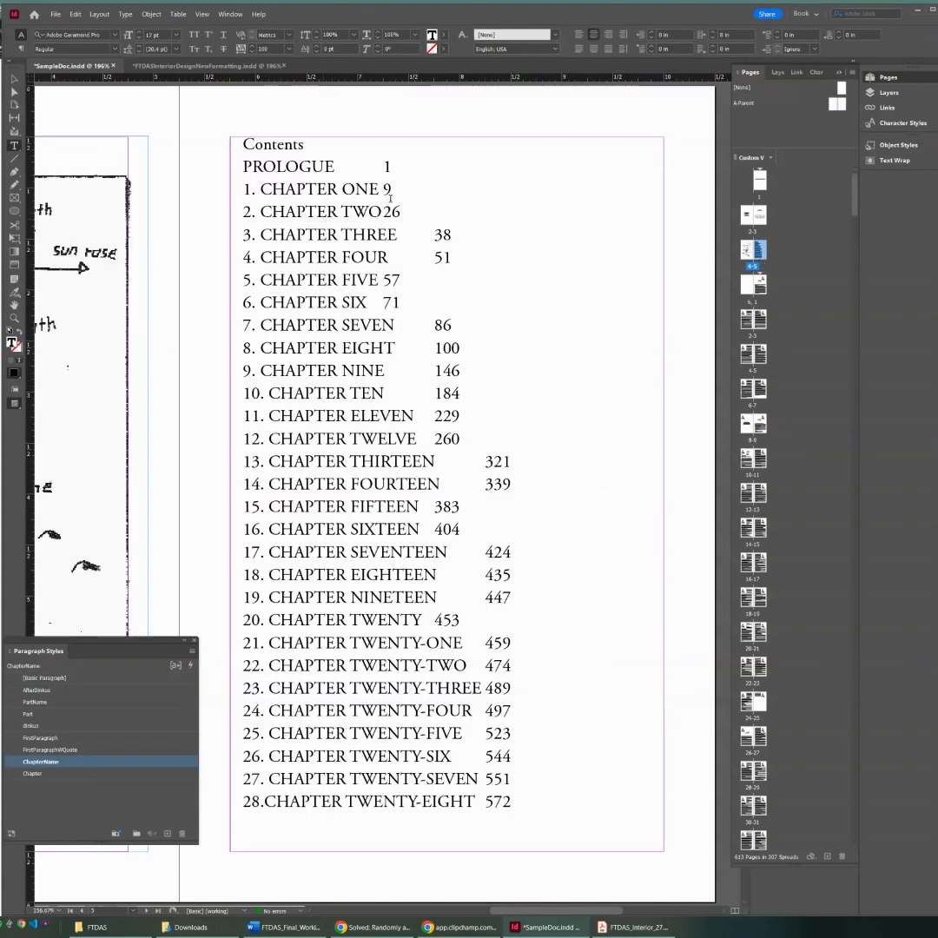
drag(380, 189, 257, 189)
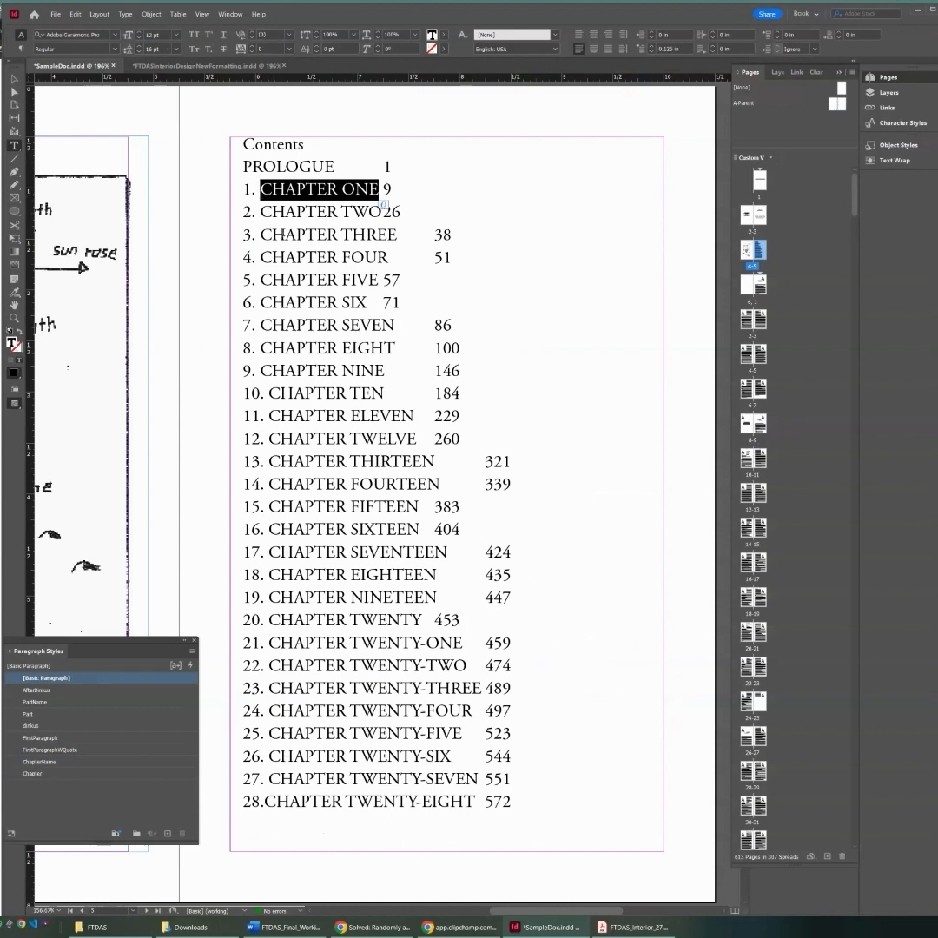
key(ctrl+v)
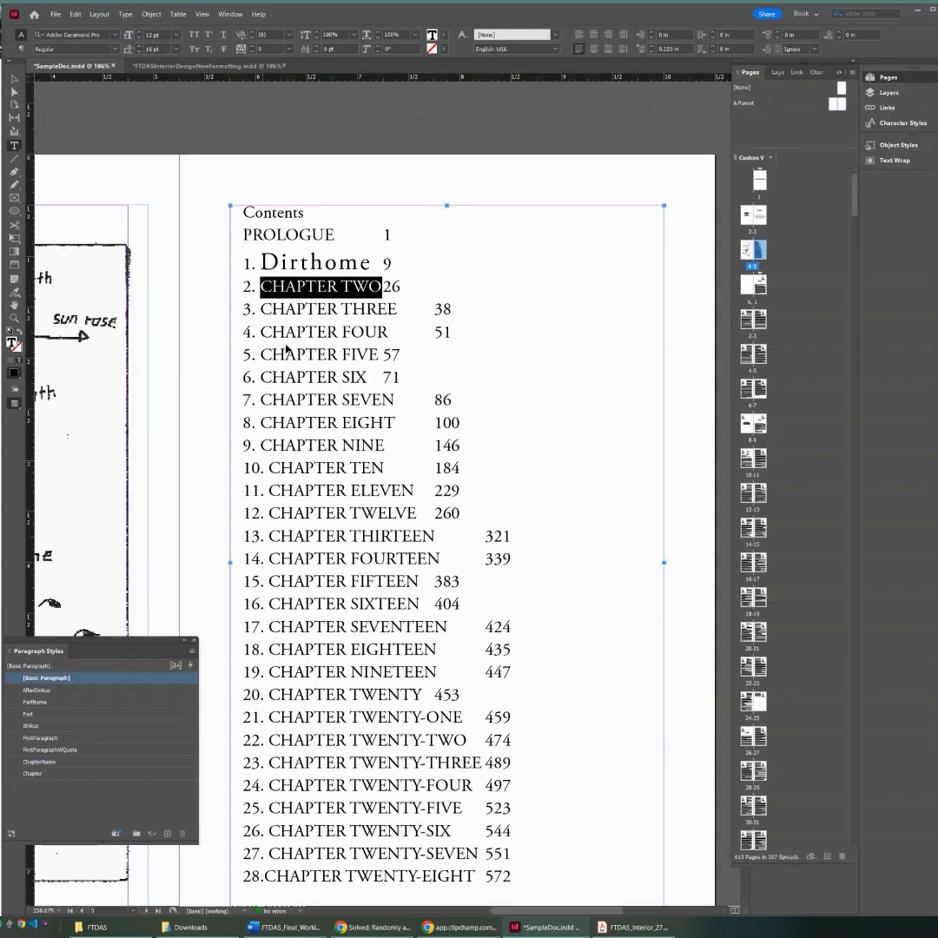
text(The Tunnels)
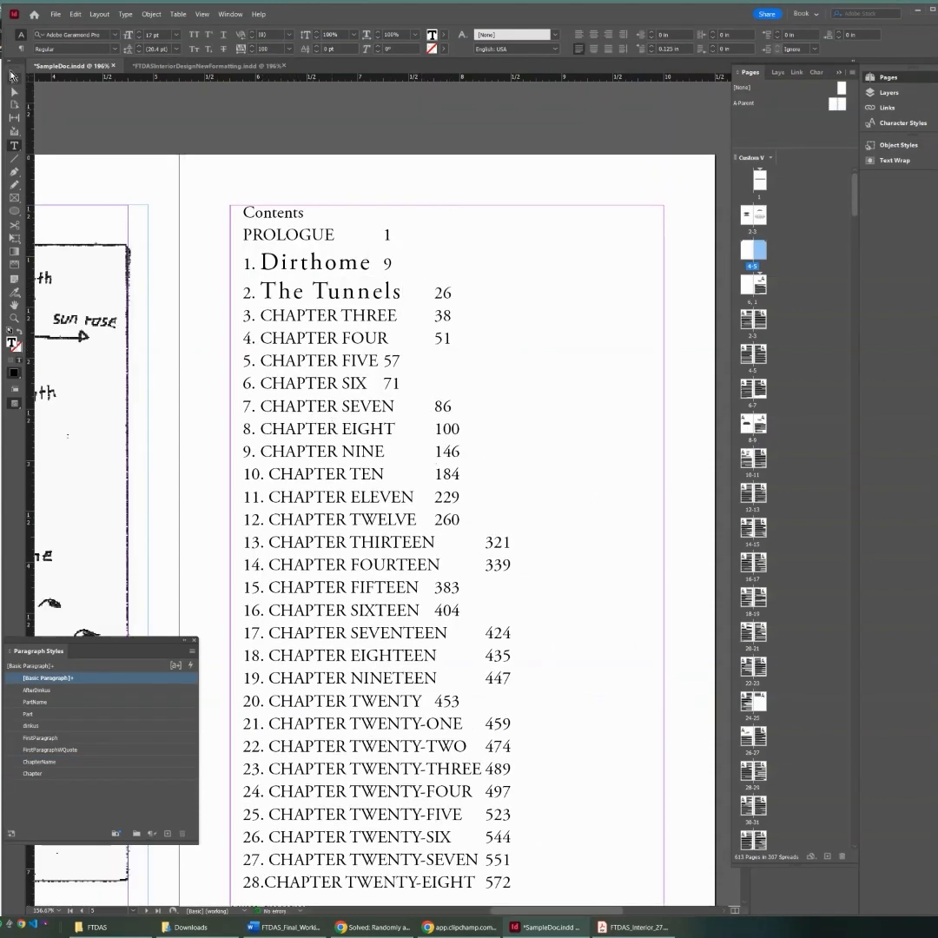
- Duplicate the contents text frame and place the copy on the pasteboard beside page 5
click(12, 77)
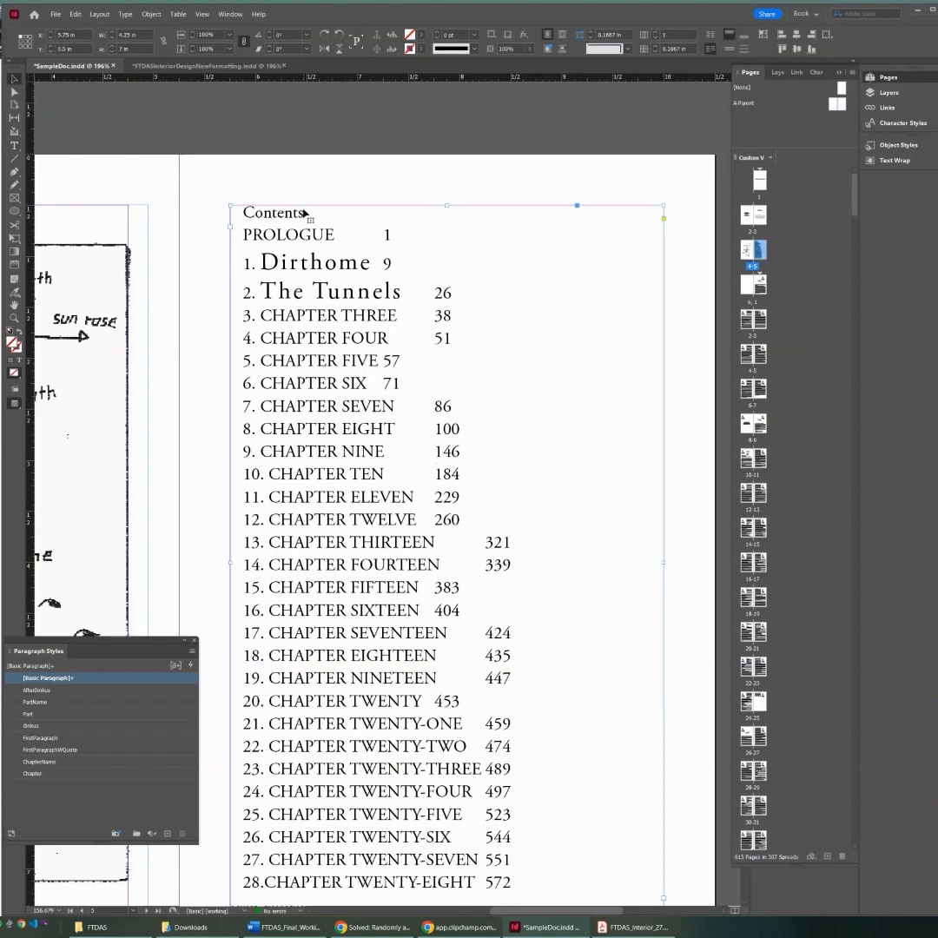
key(ctrl+v)
drag(329, 150, 402, 211)
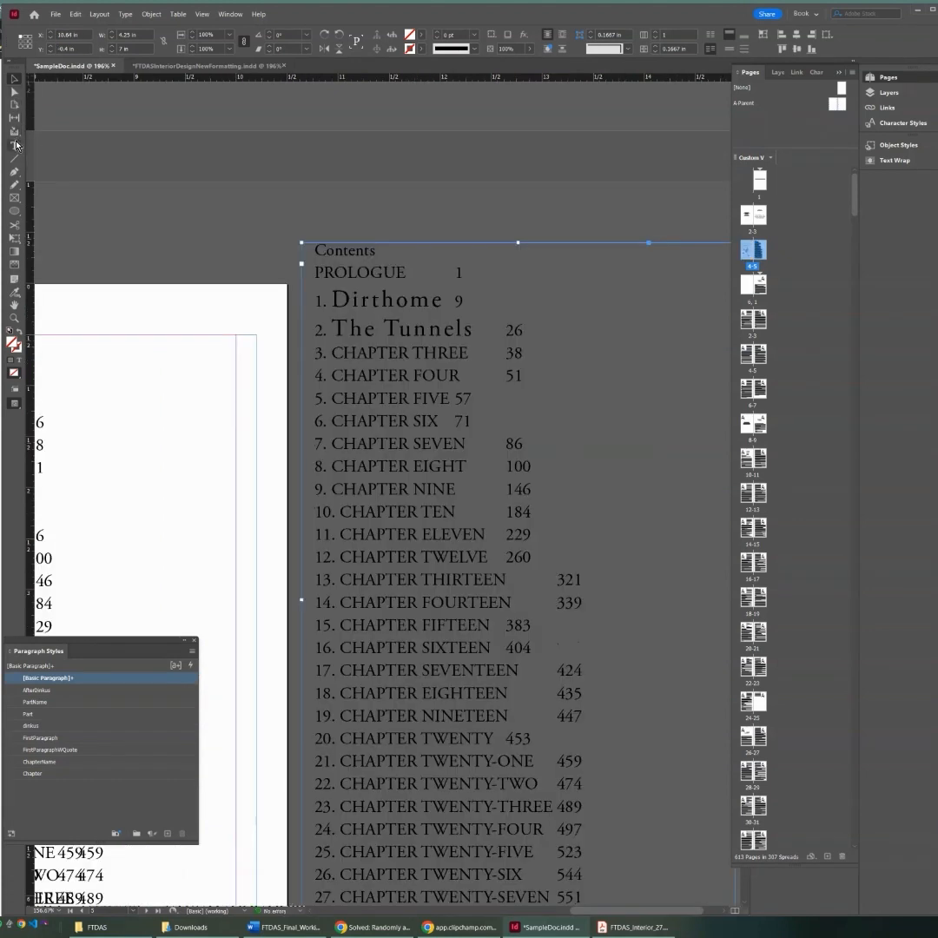
- Reduce the duplicated contents frame to a chapter-number column by deleting the title and page number after each of the numbers 1. to 28
key(t)
drag(478, 298, 331, 300)
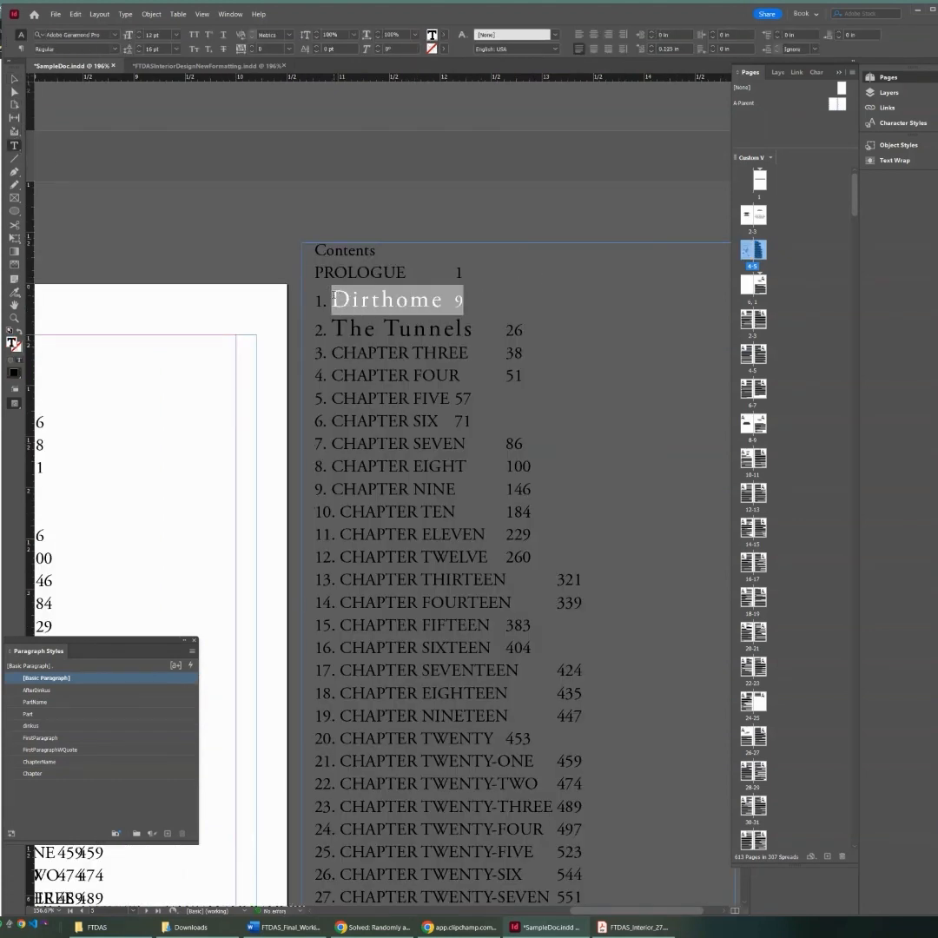
key(BackSpace)
triple_click(527, 337)
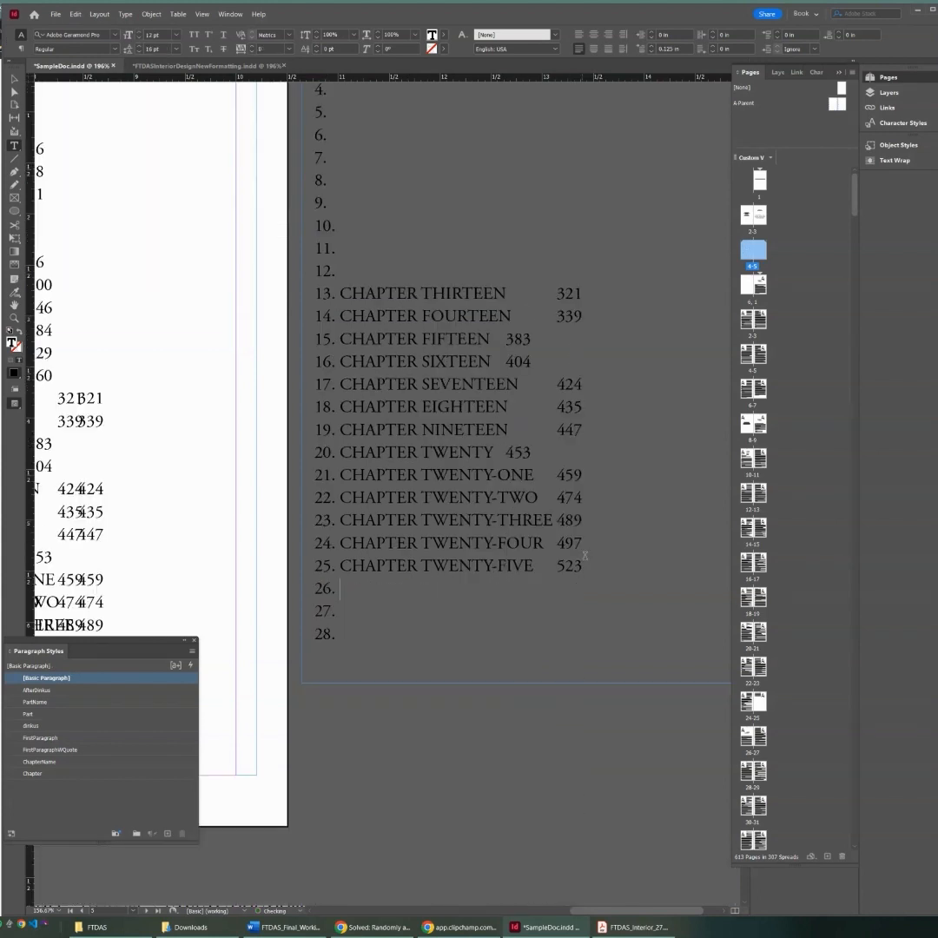
drag(584, 560, 337, 565)
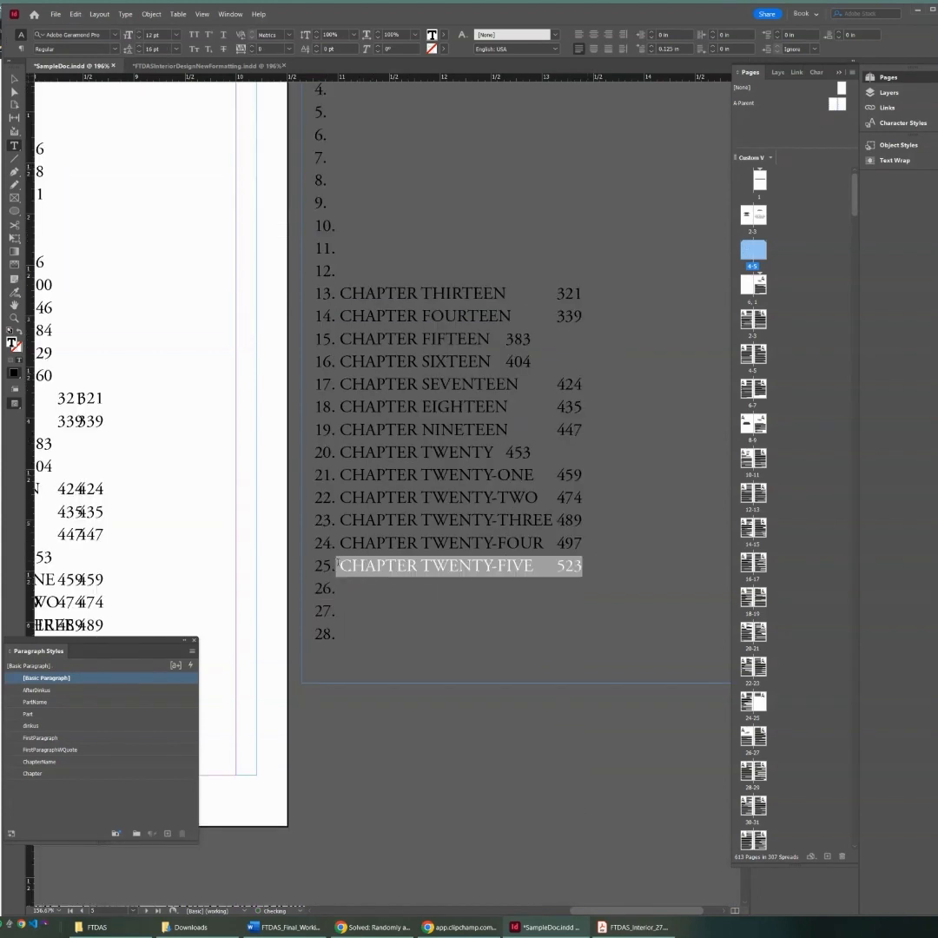
key(BackSpace)
drag(584, 544, 340, 542)
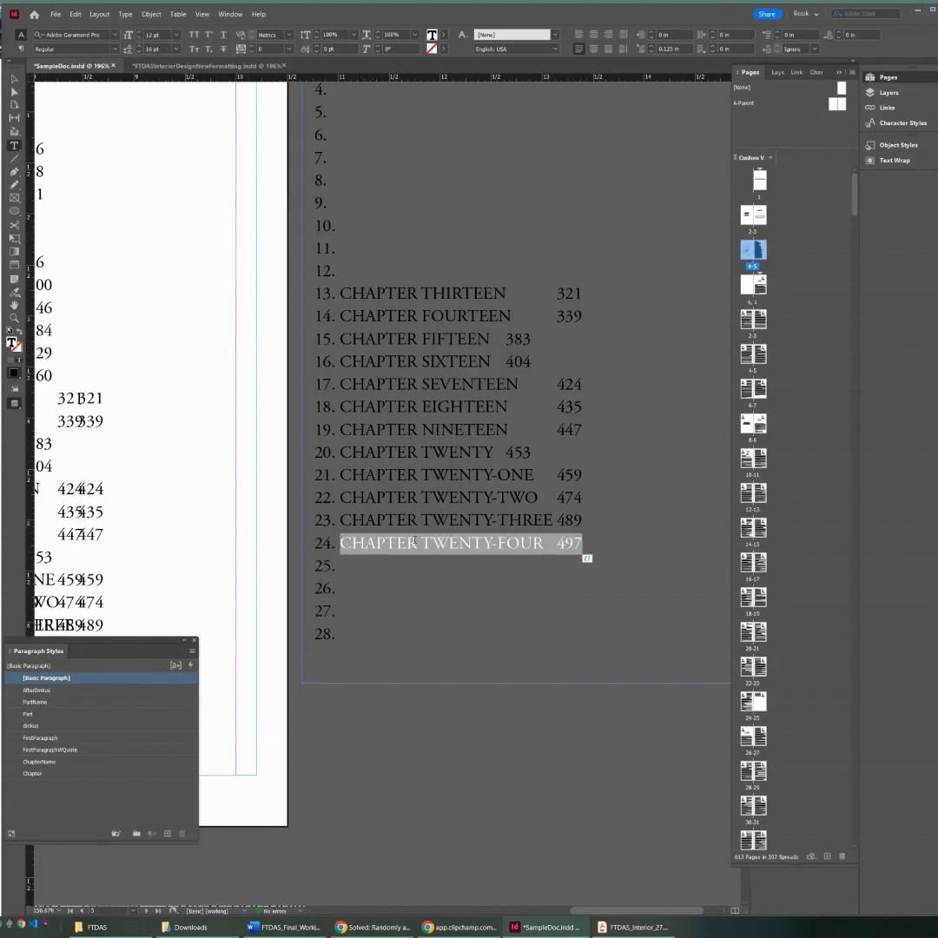
key(BackSpace)
drag(583, 521, 340, 521)
key(BackSpace)
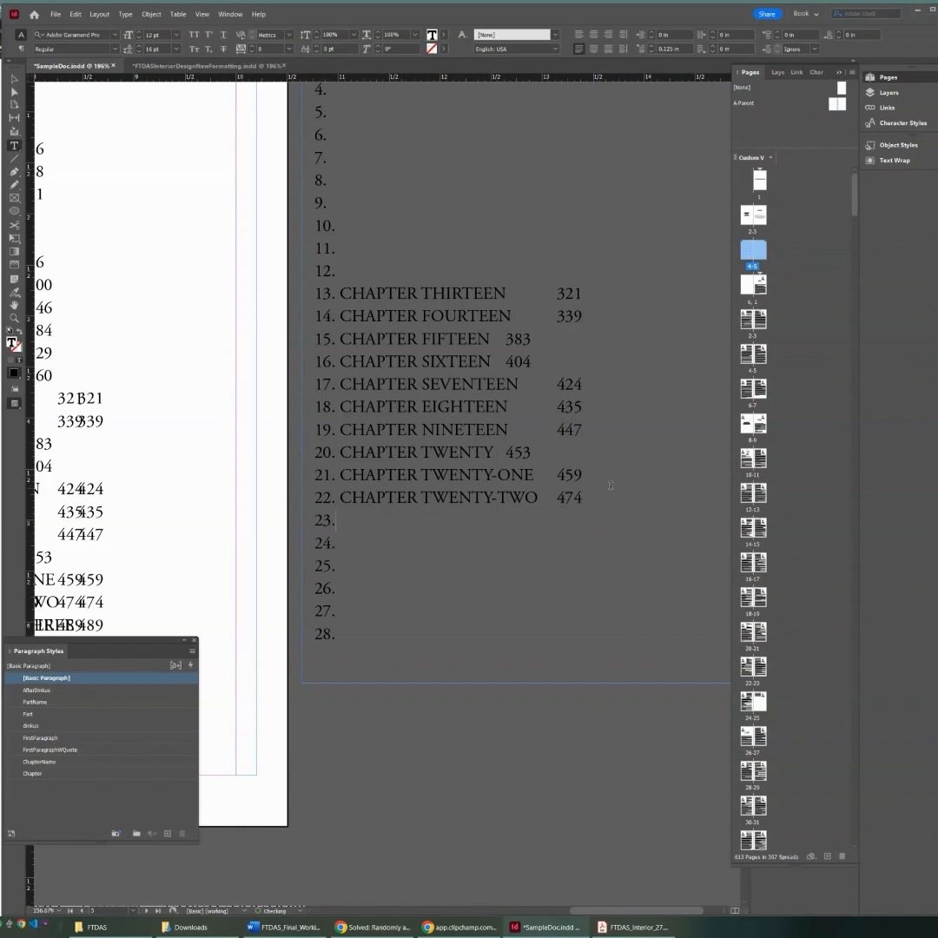
drag(583, 497, 340, 501)
key(BackSpace)
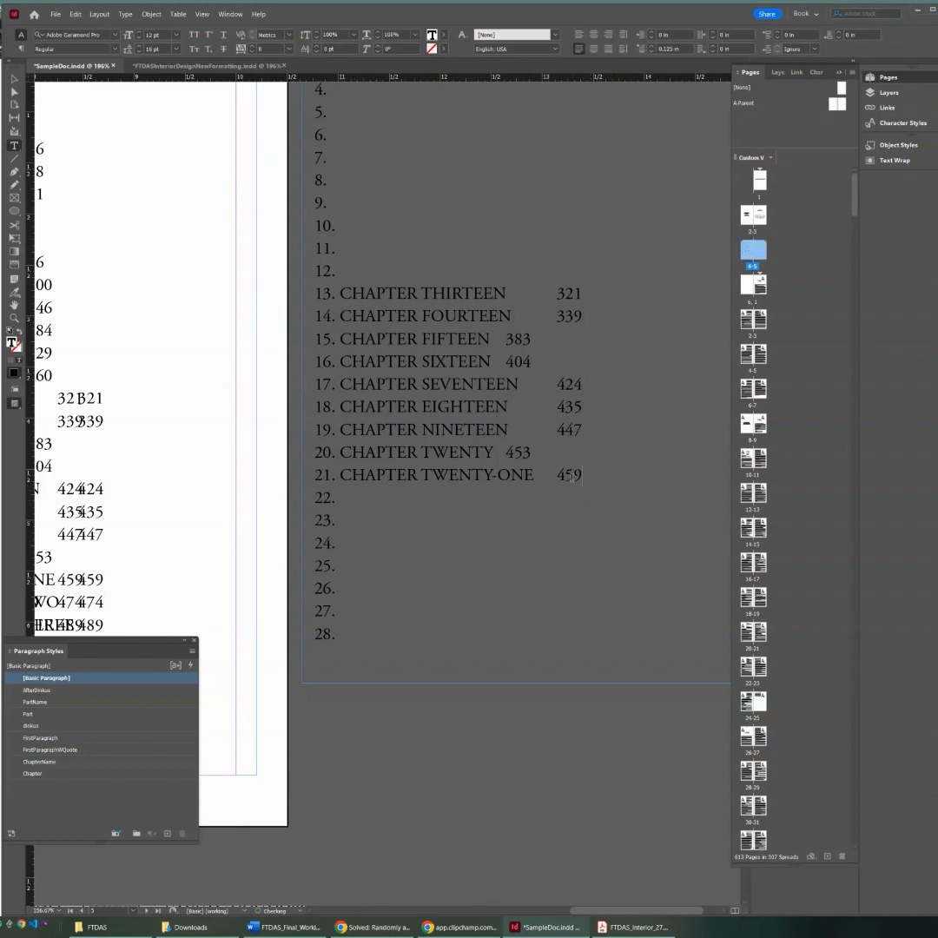
drag(582, 475, 336, 480)
key(BackSpace)
drag(532, 452, 337, 454)
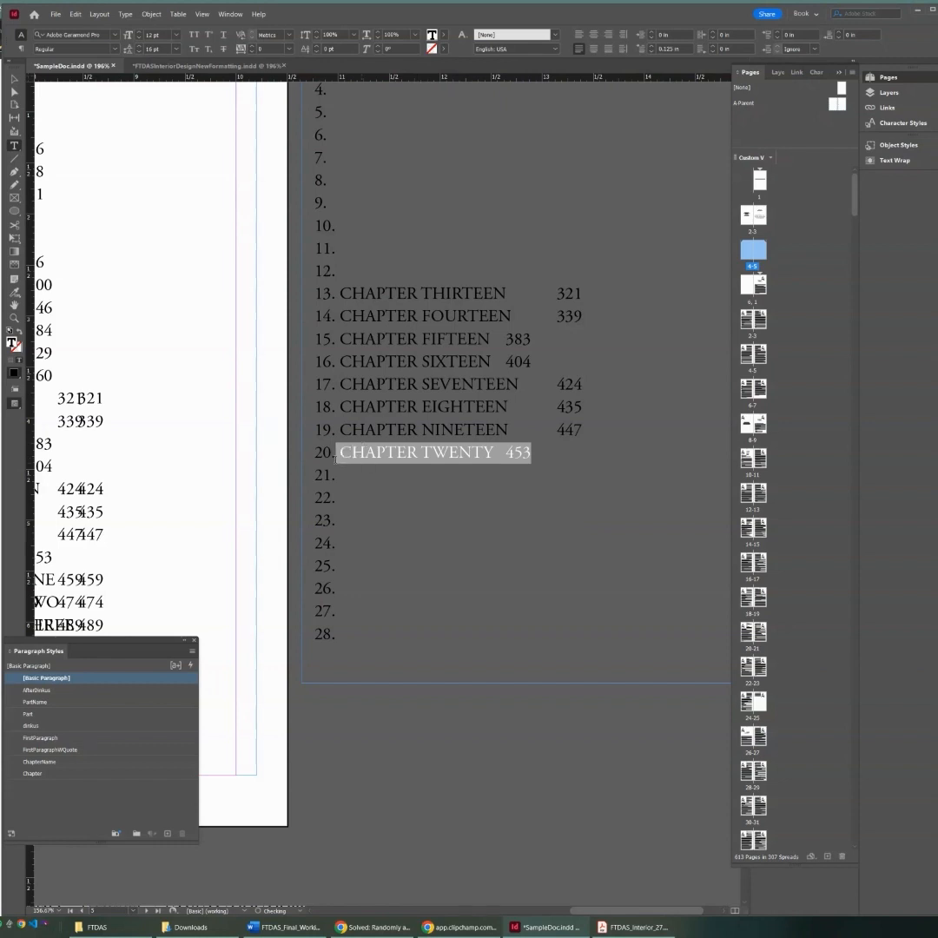
key(BackSpace)
drag(582, 429, 340, 429)
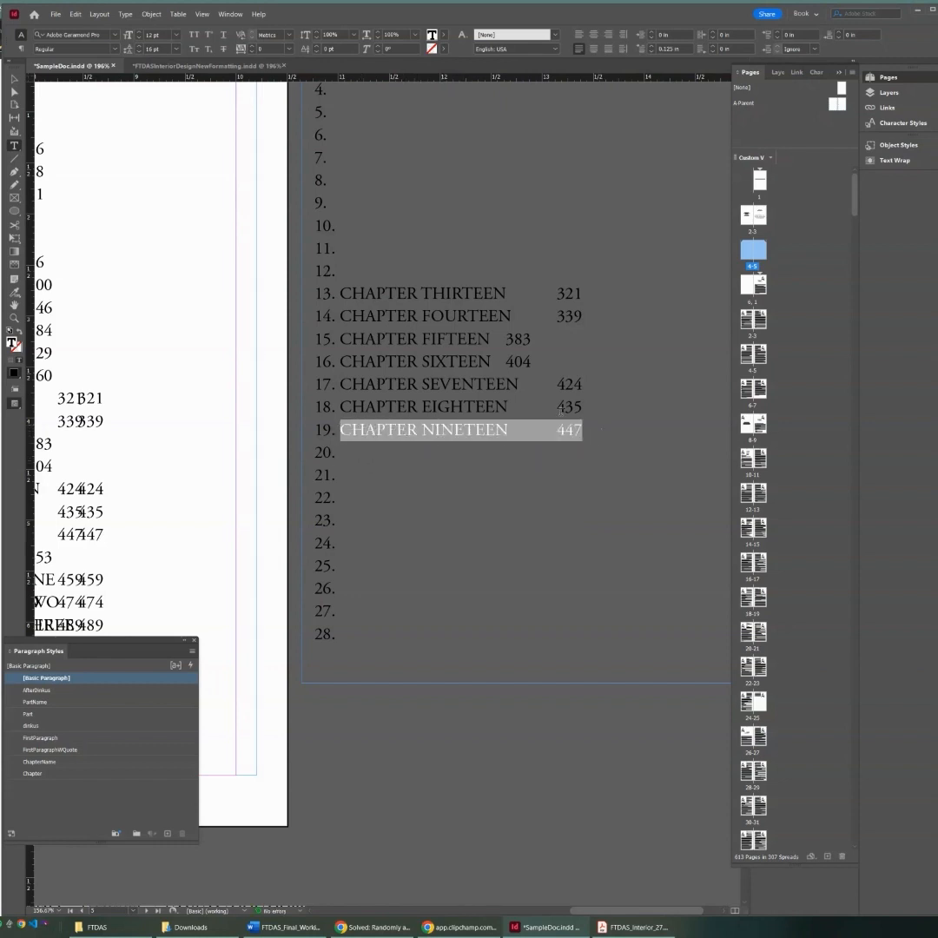
key(BackSpace)
drag(582, 406, 348, 415)
key(BackSpace)
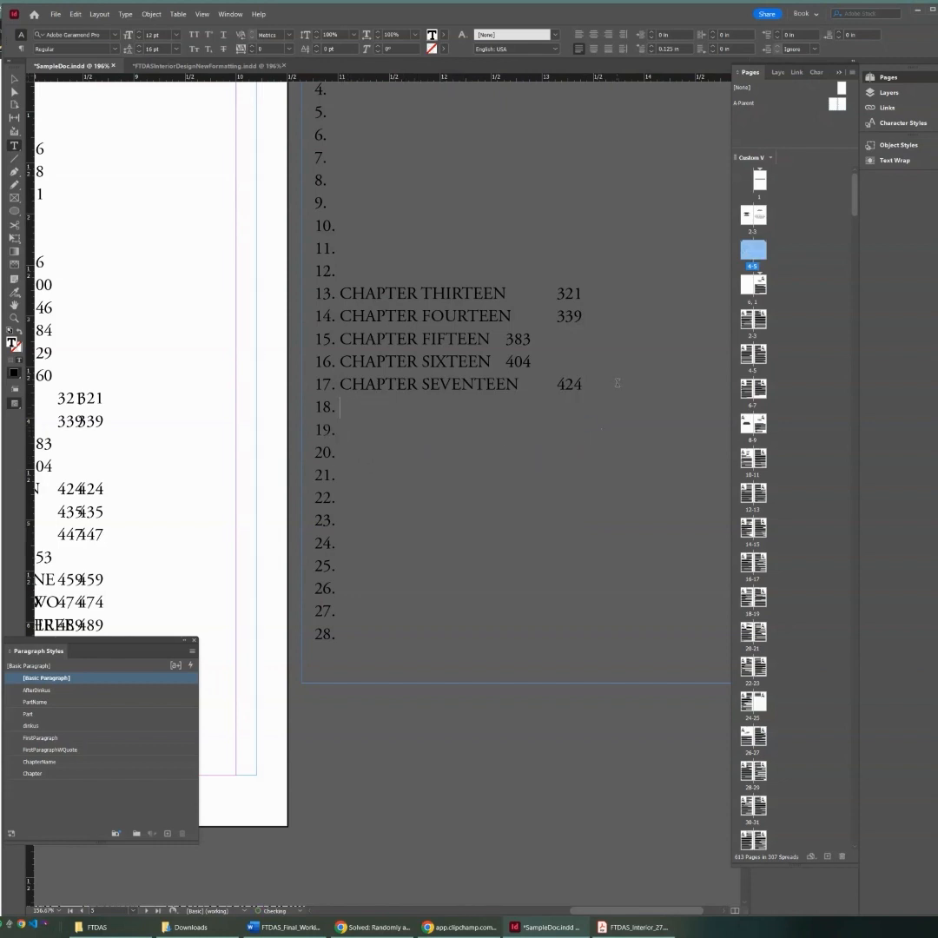
drag(581, 383, 340, 383)
key(BackSpace)
drag(531, 361, 505, 361)
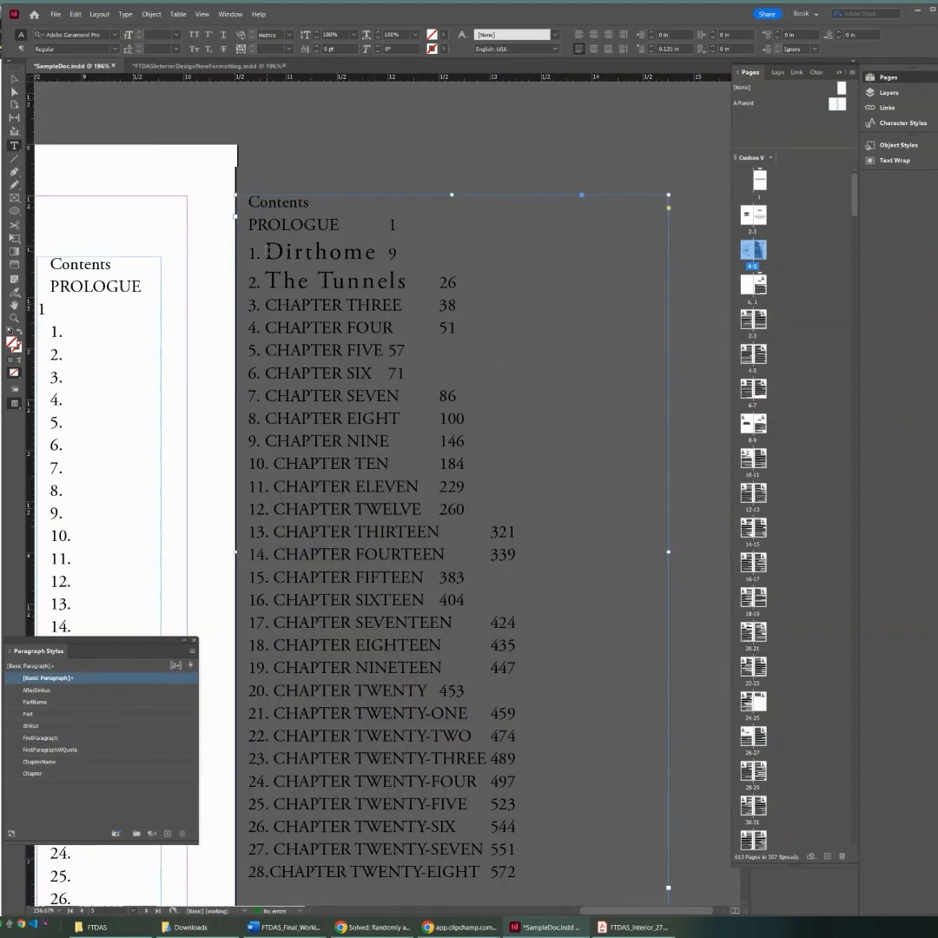
- Reduce another pasteboard copy of the contents to a title column by deleting the chapter numbers and page numbers from every entry
drag(265, 252, 248, 304)
key(BackSpace)
key(BackSpace)
key(BackSpace)
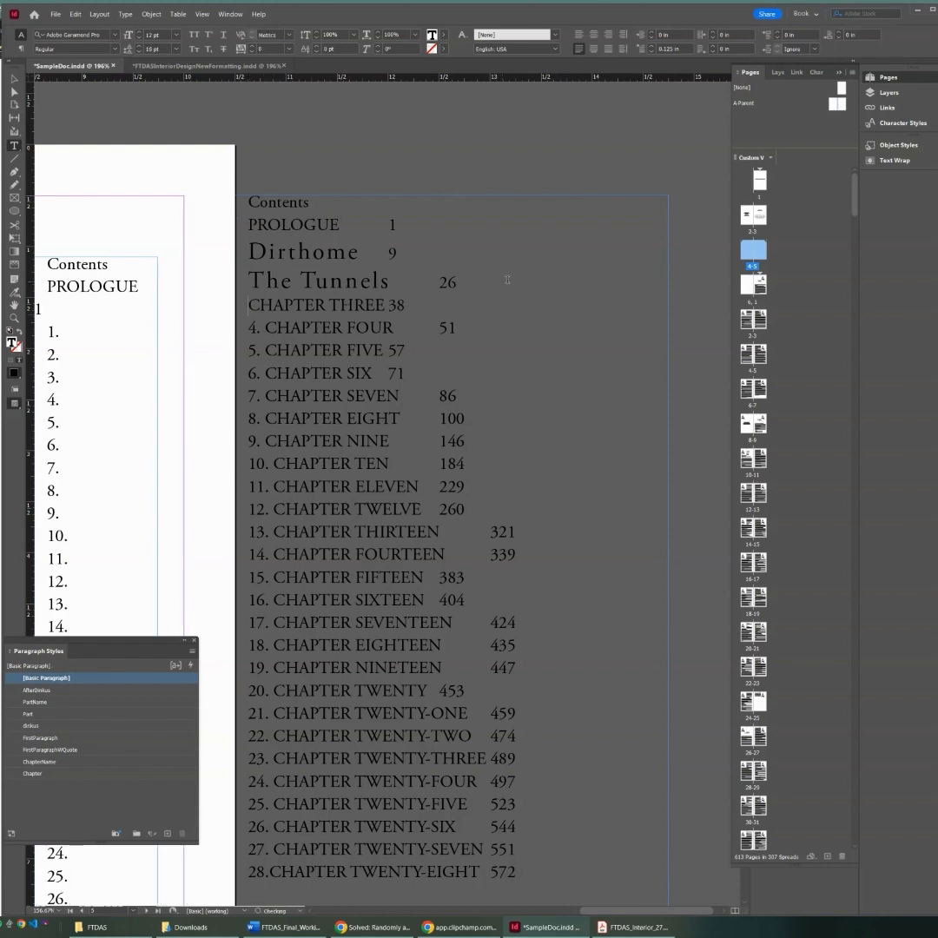
drag(456, 282, 365, 255)
key(BackSpace)
key(BackSpace)
double_click(417, 309)
key(BackSpace)
key(BackSpace)
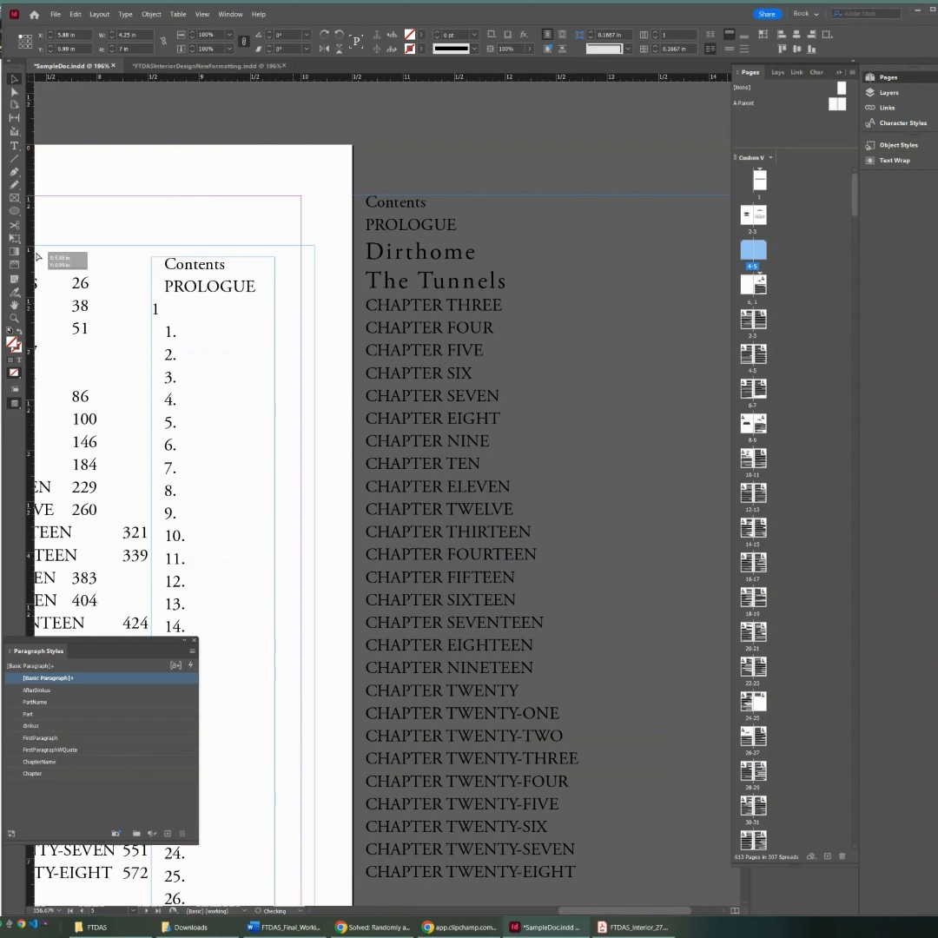
- Move the title-only frame onto page 5 and the full contents frame out to the pasteboard beside it
drag(40, 252, 176, 276)
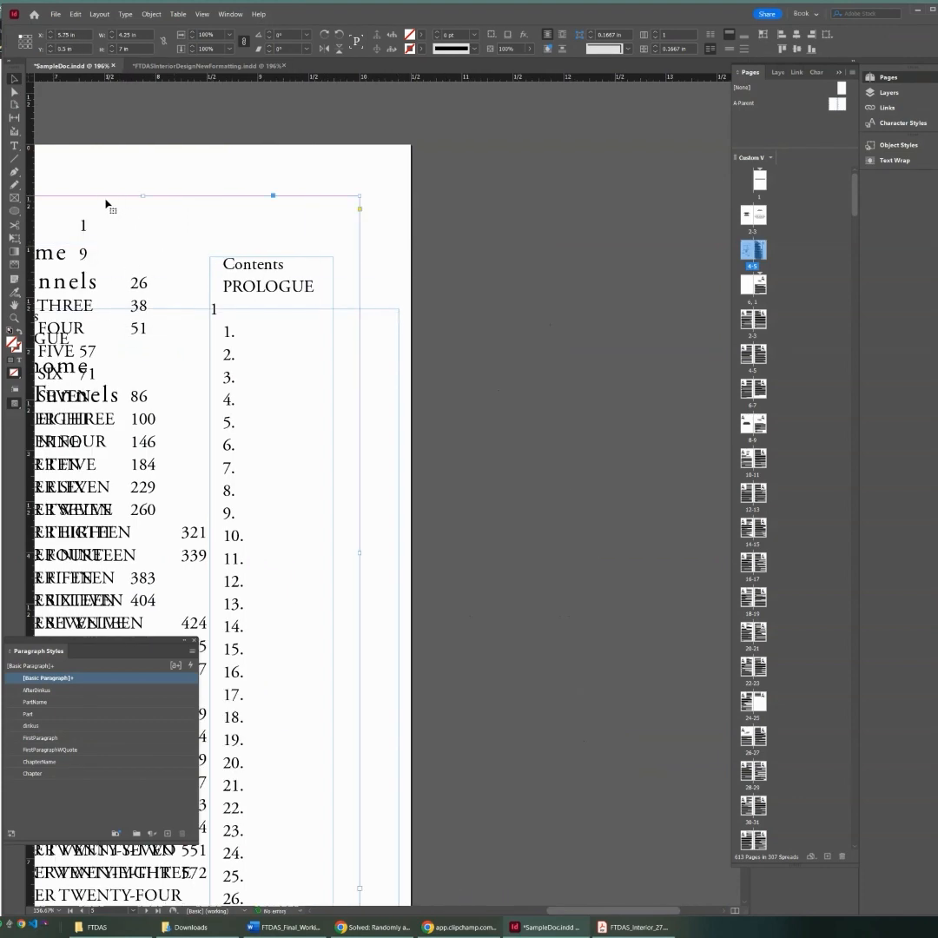
drag(106, 204, 579, 299)
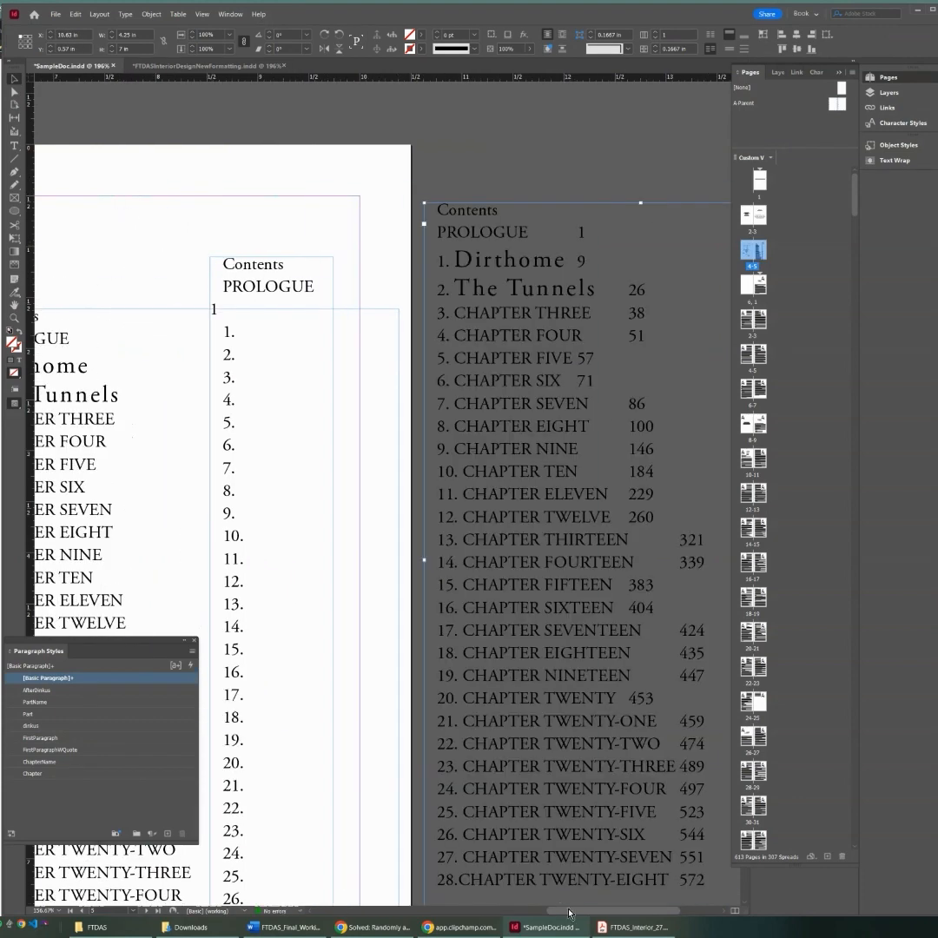
- Reduce the full contents frame to a page-number column by deleting the Contents heading, chapter numbers and titles, then return to page 5 with the Selection tool
drag(569, 910, 608, 916)
click(14, 145)
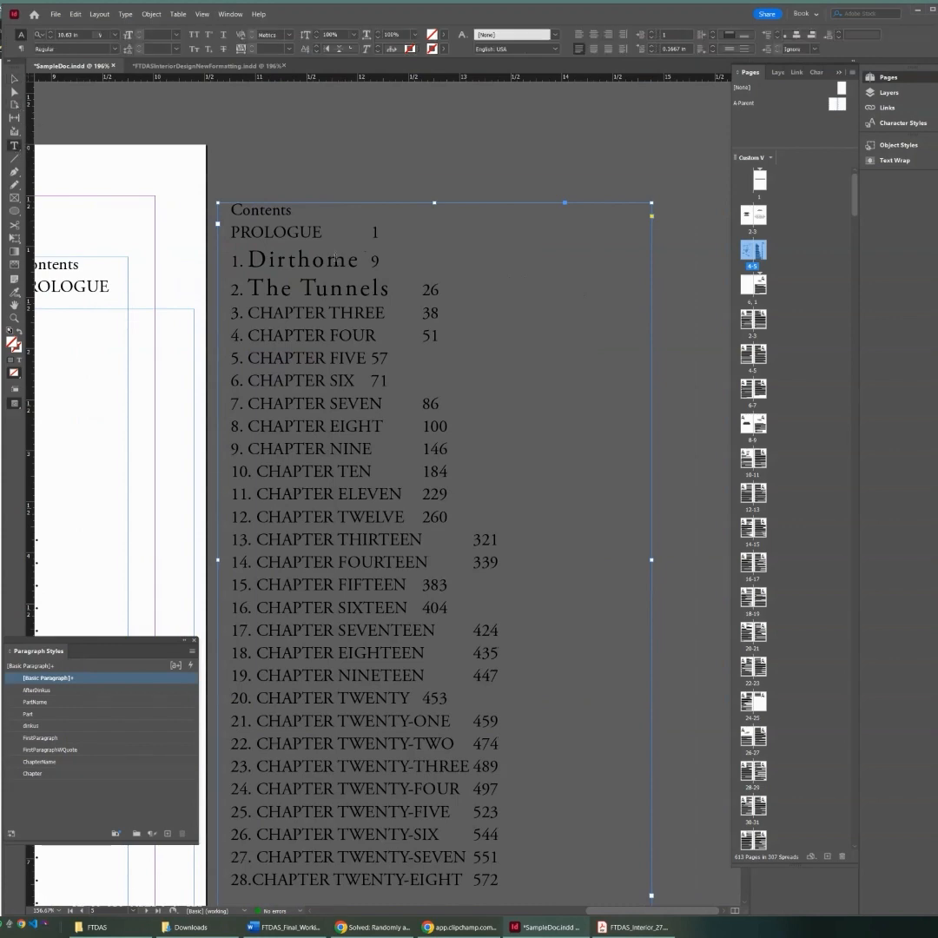
drag(371, 261, 226, 265)
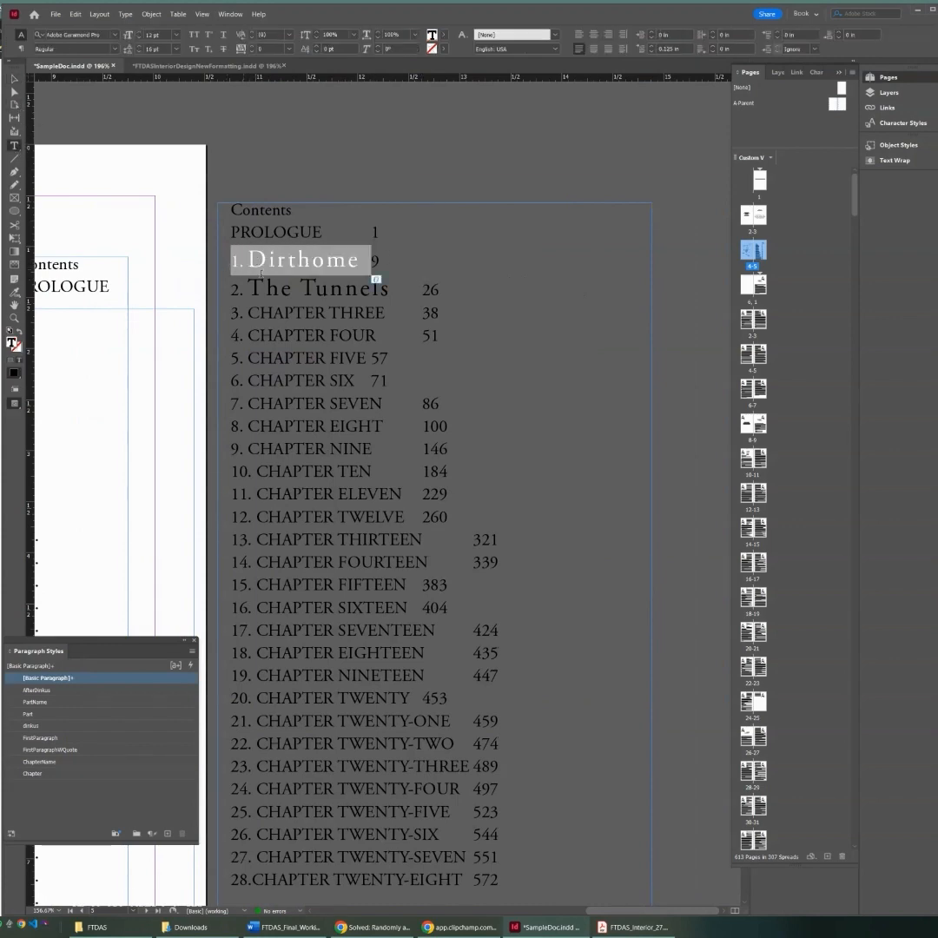
key(BackSpace)
drag(371, 232, 230, 232)
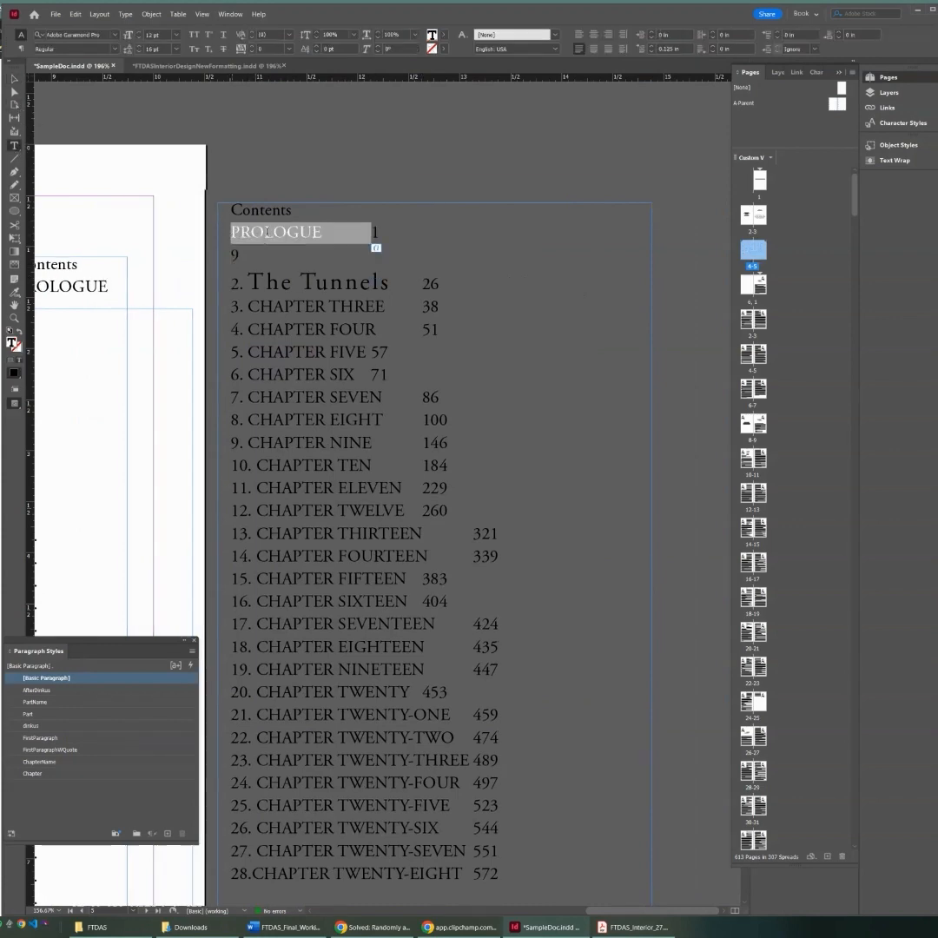
key(BackSpace)
drag(292, 210, 230, 210)
key(BackSpace)
drag(423, 283, 230, 293)
key(BackSpace)
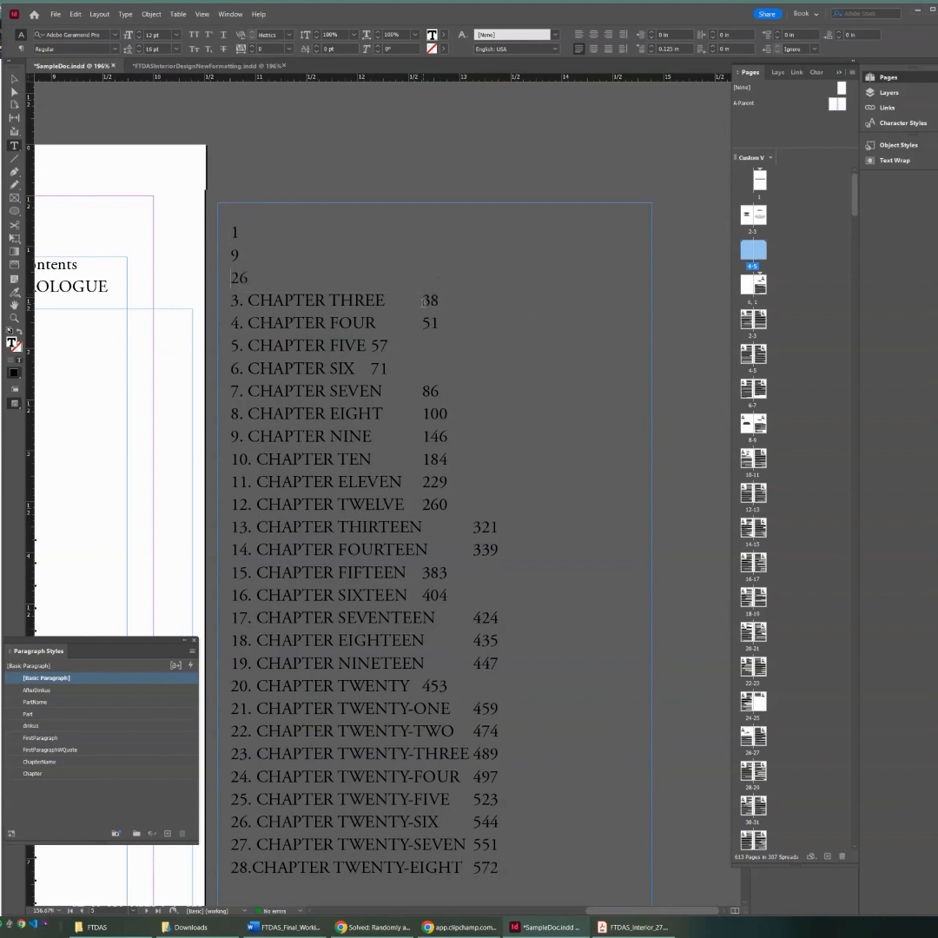
drag(423, 300, 240, 301)
key(BackSpace)
scroll(319, 315, left, 5)
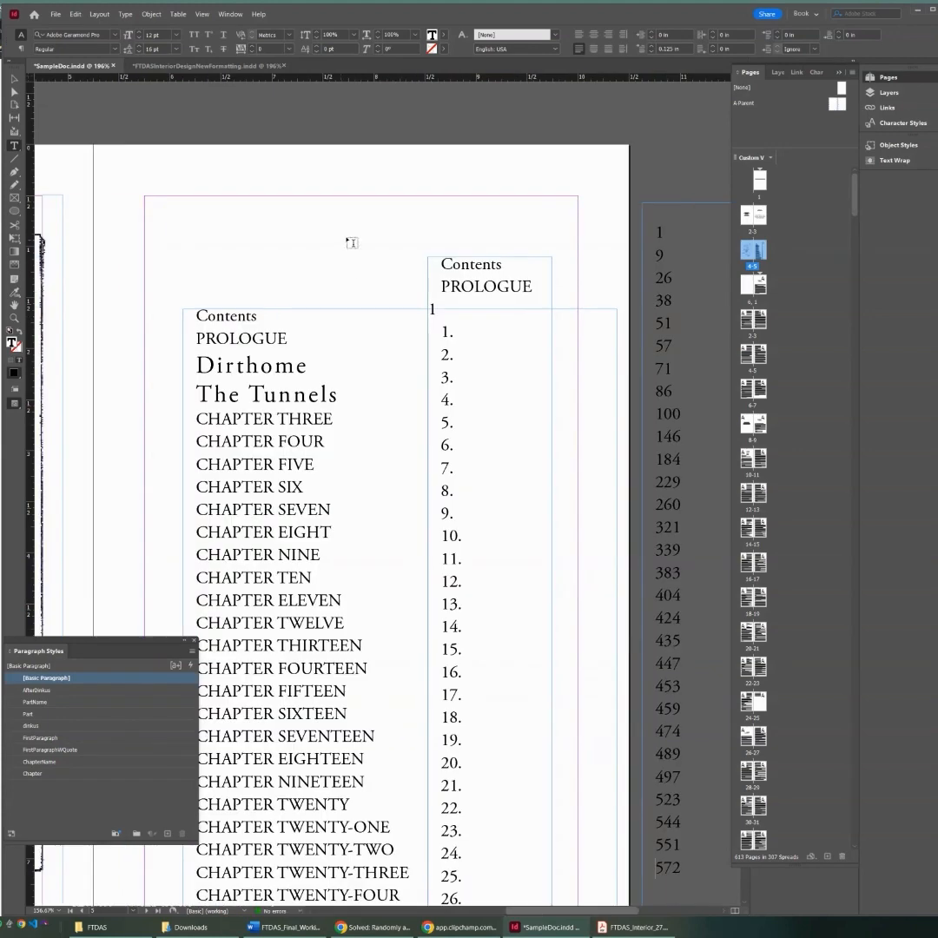
click(15, 79)
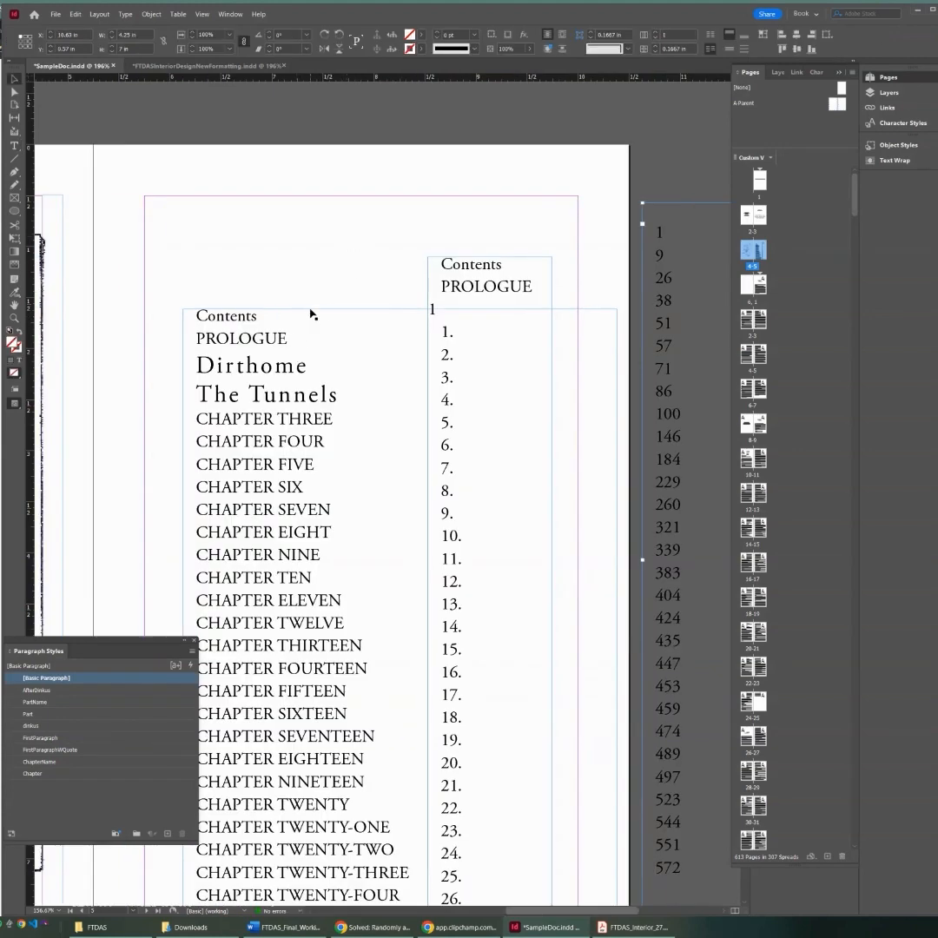
- Move the chapter-number frame to page 5's inner margin and delete its Contents heading, PROLOGUE entry and stray 1 above the numbers
drag(310, 314, 310, 251)
drag(492, 276, 113, 206)
key(t)
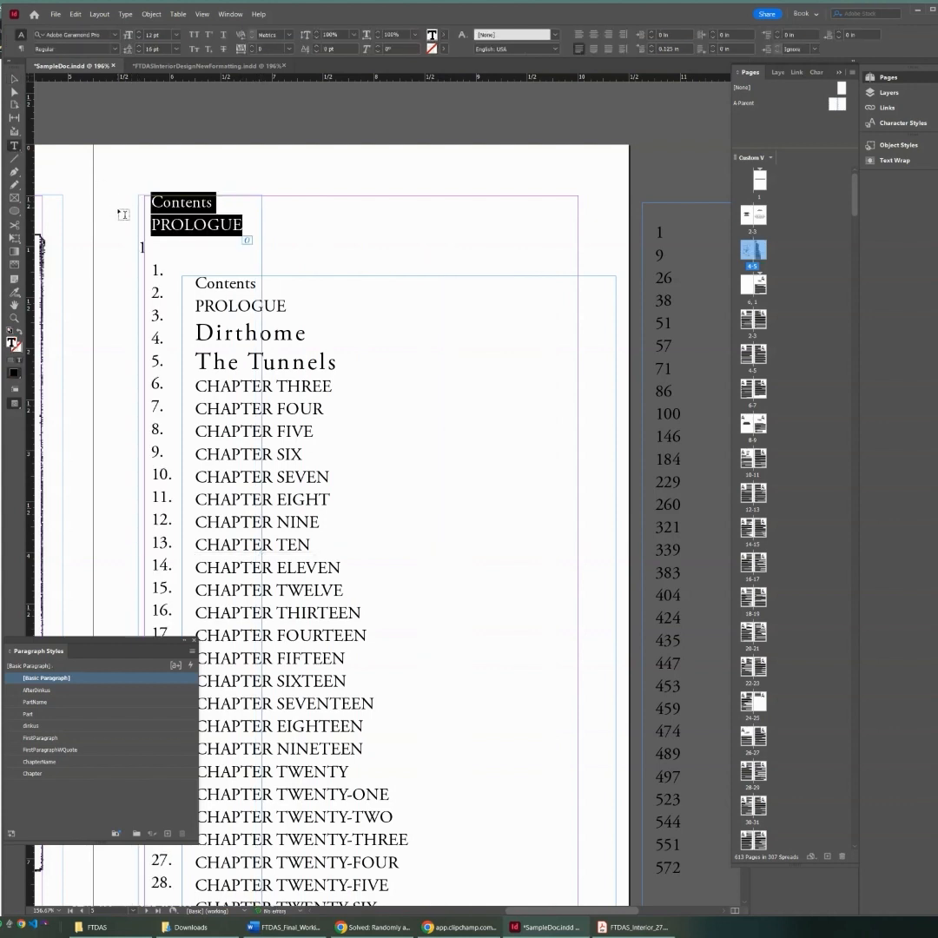
key(BackSpace)
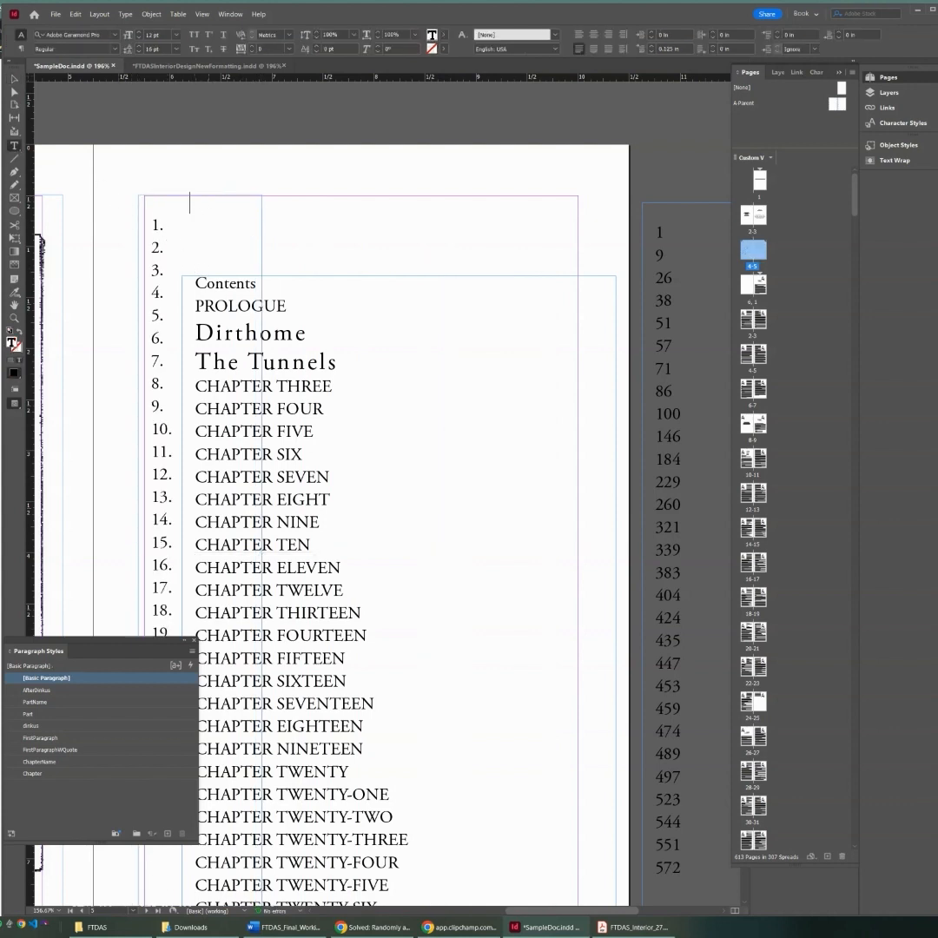
click(14, 79)
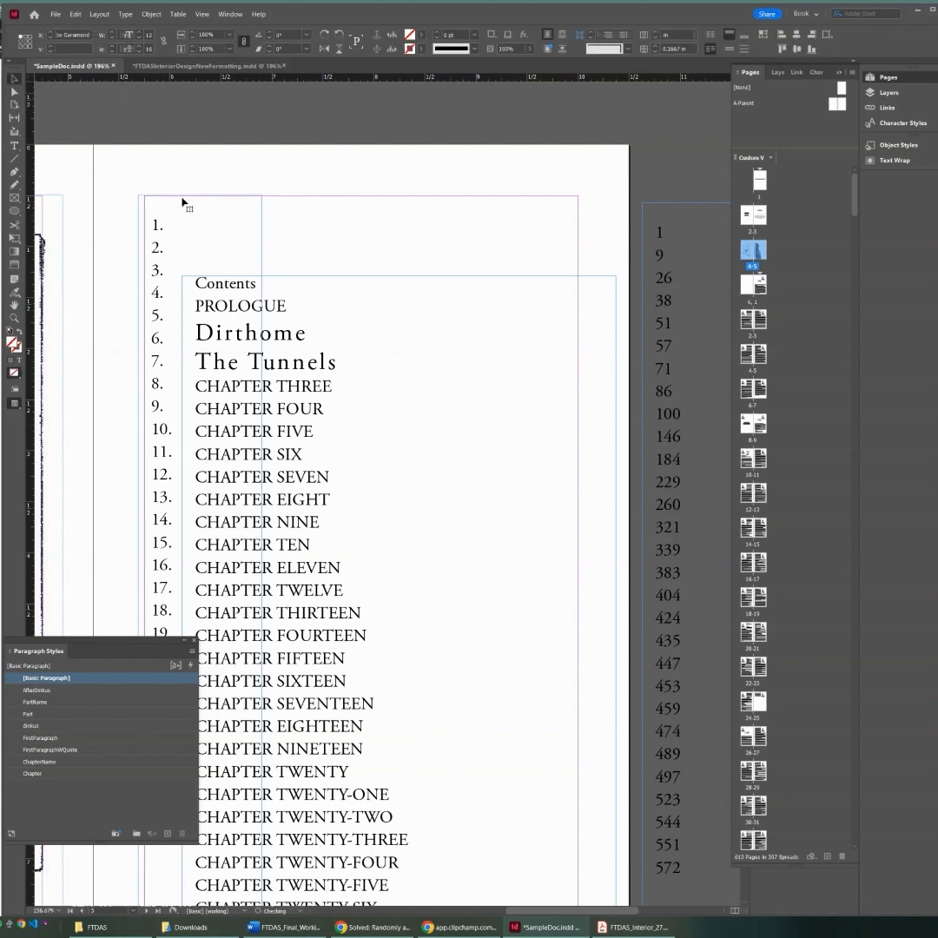
drag(184, 203, 167, 213)
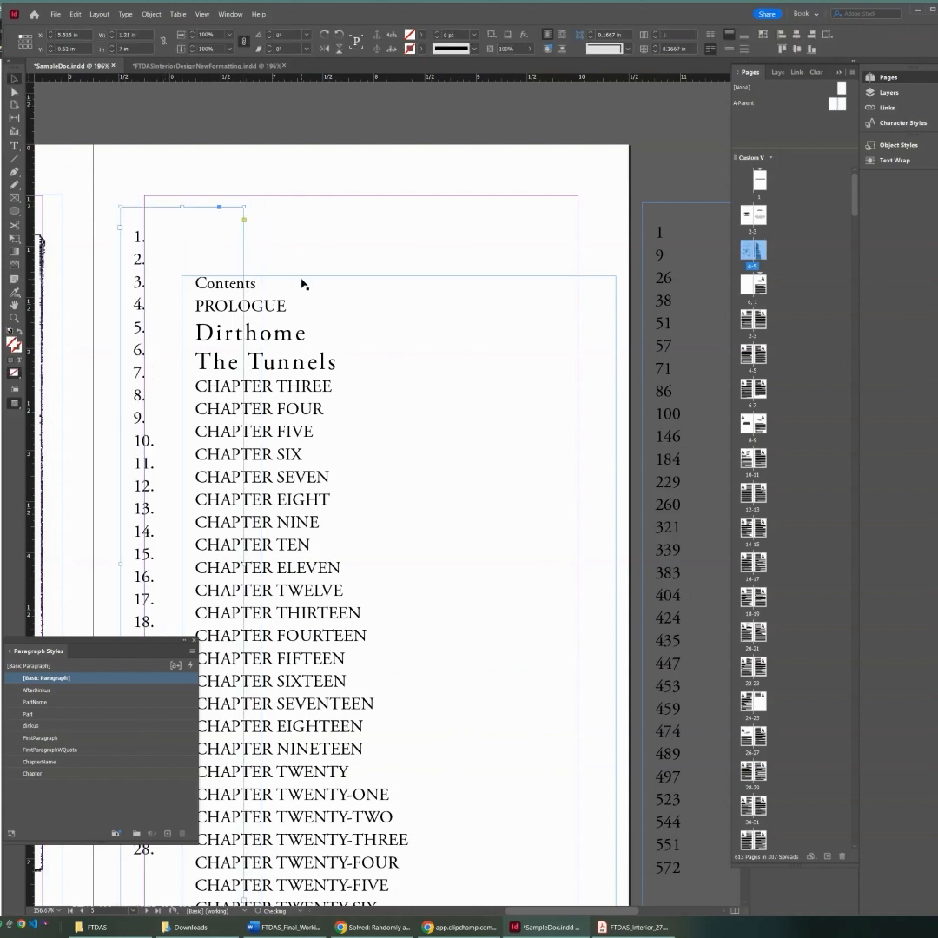
- Position the title frame beside the chapter numbers and move the page-number frame from the pasteboard onto page 5 beside the titles
drag(304, 279, 285, 209)
drag(526, 910, 530, 910)
drag(653, 211, 415, 215)
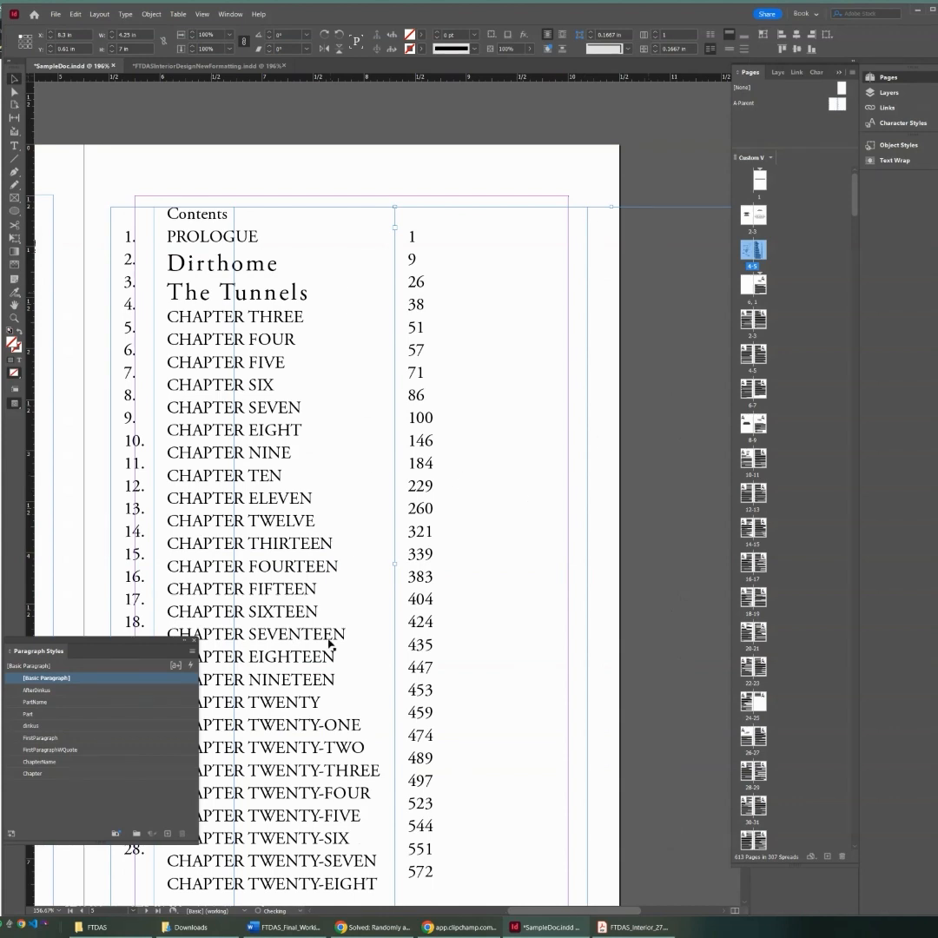
scroll(429, 834, down, 3)
click(428, 833)
- Lower the chapter-number frame to Y 0.88 in so that number 1. lines up with the Dirthome title
scroll(428, 833, left, 3)
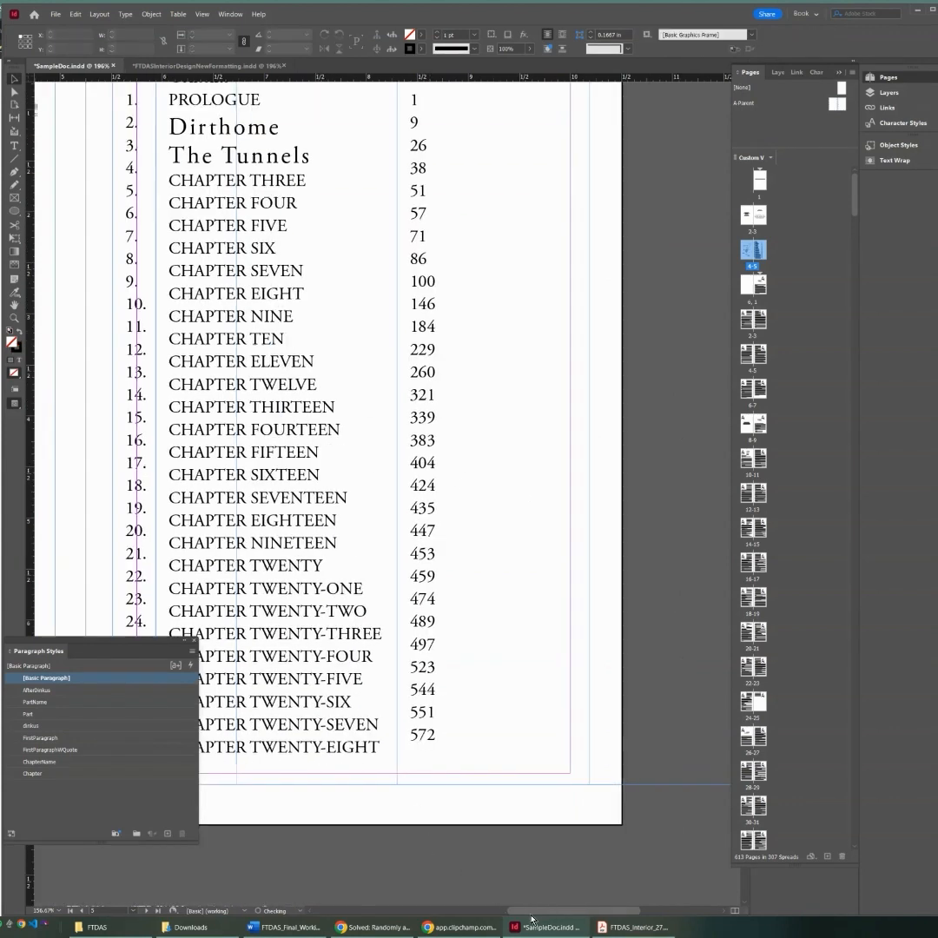
scroll(555, 534, up, 3)
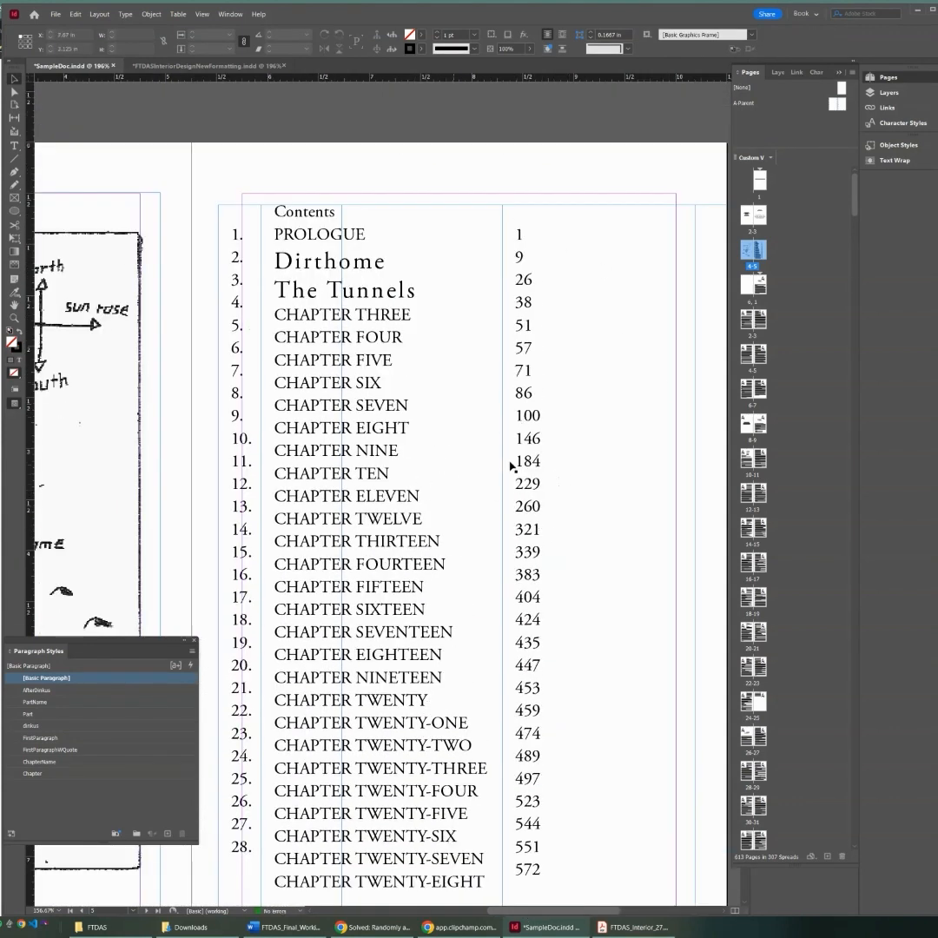
scroll(533, 741, down, 2)
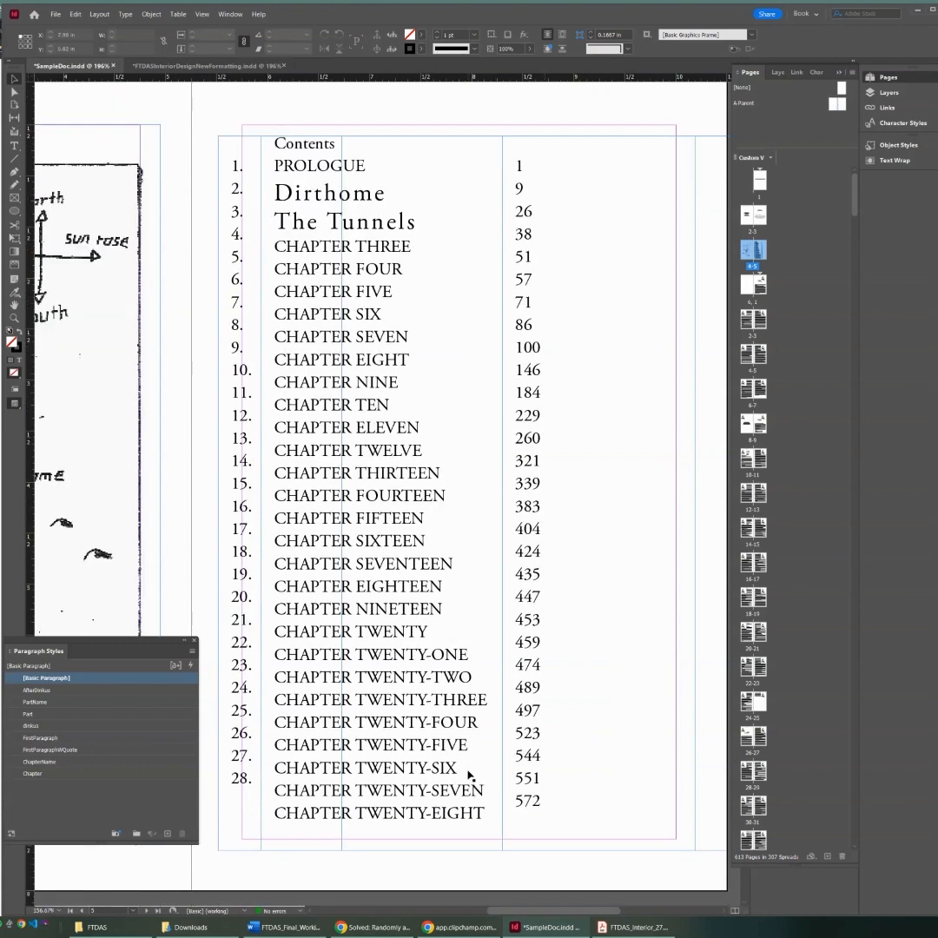
scroll(345, 659, up, 2)
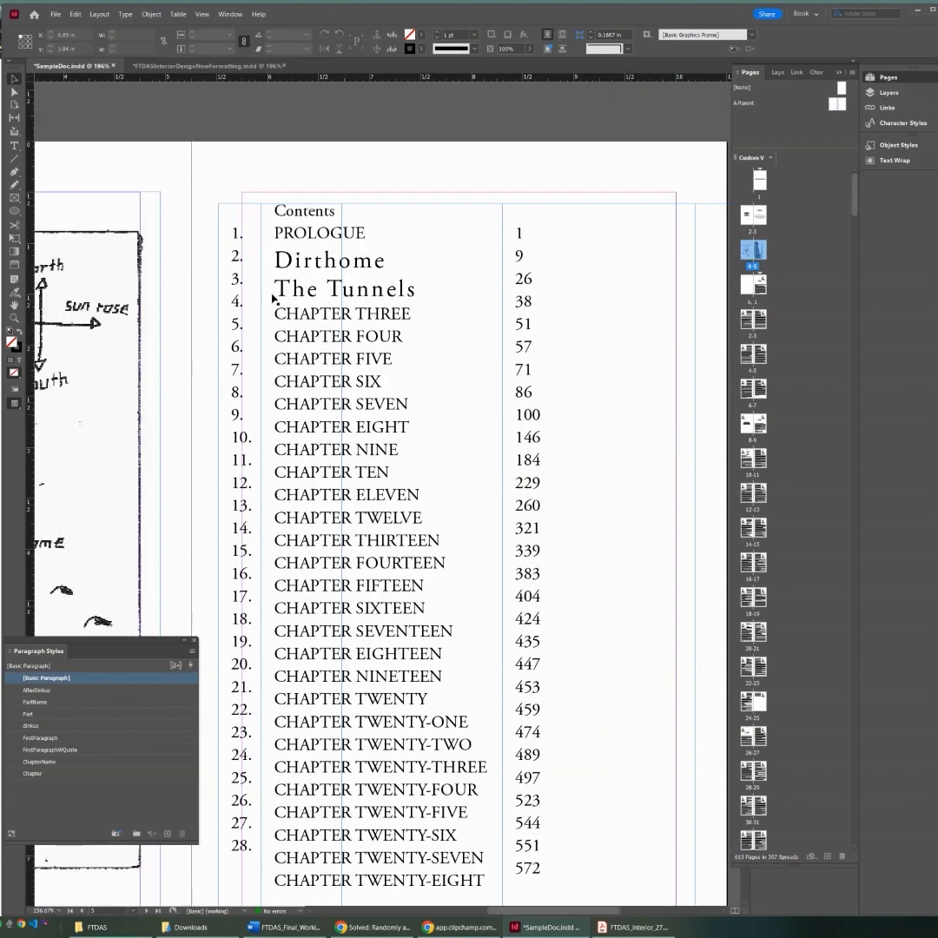
click(227, 209)
drag(227, 209, 230, 236)
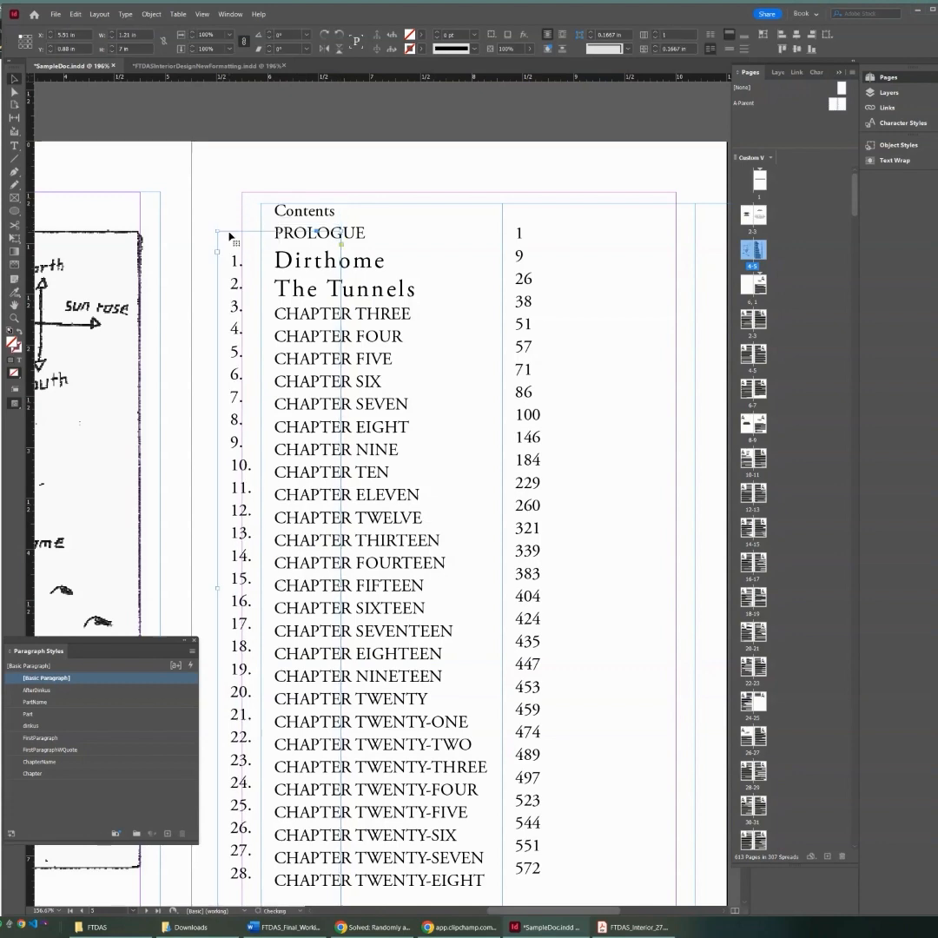
scroll(458, 647, down, 2)
scroll(446, 627, down, 4)
scroll(227, 649, up, 4)
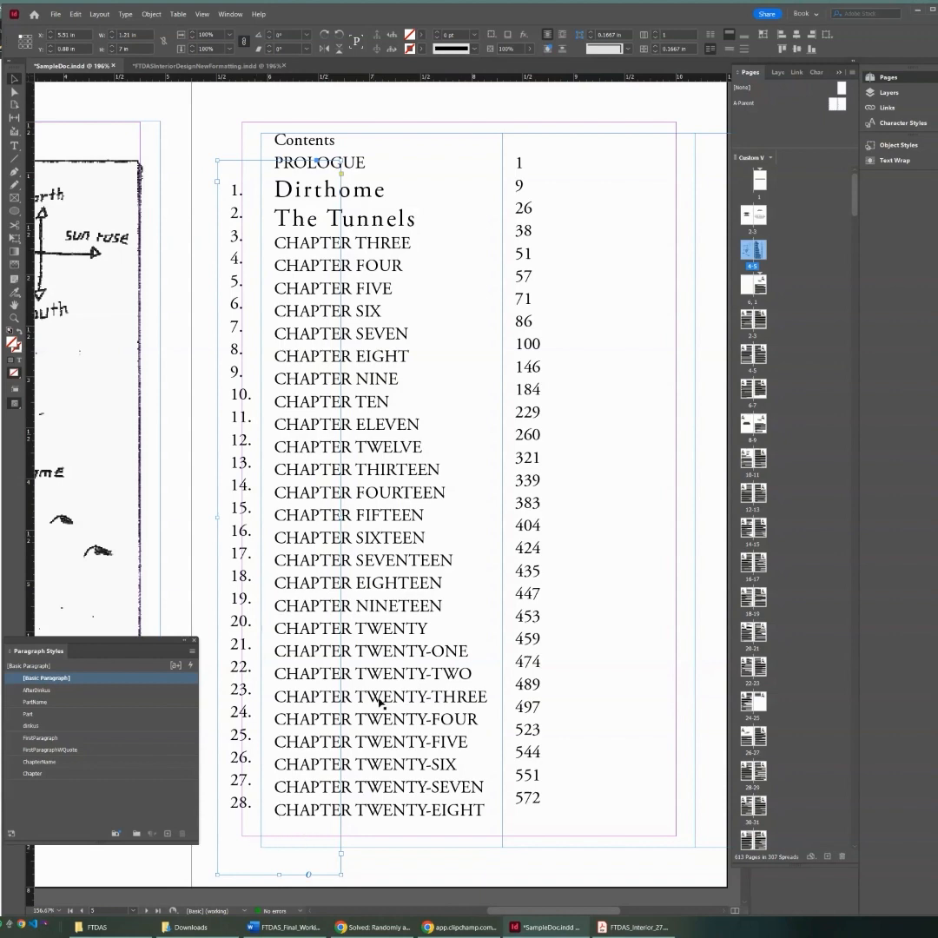
scroll(380, 702, up, 4)
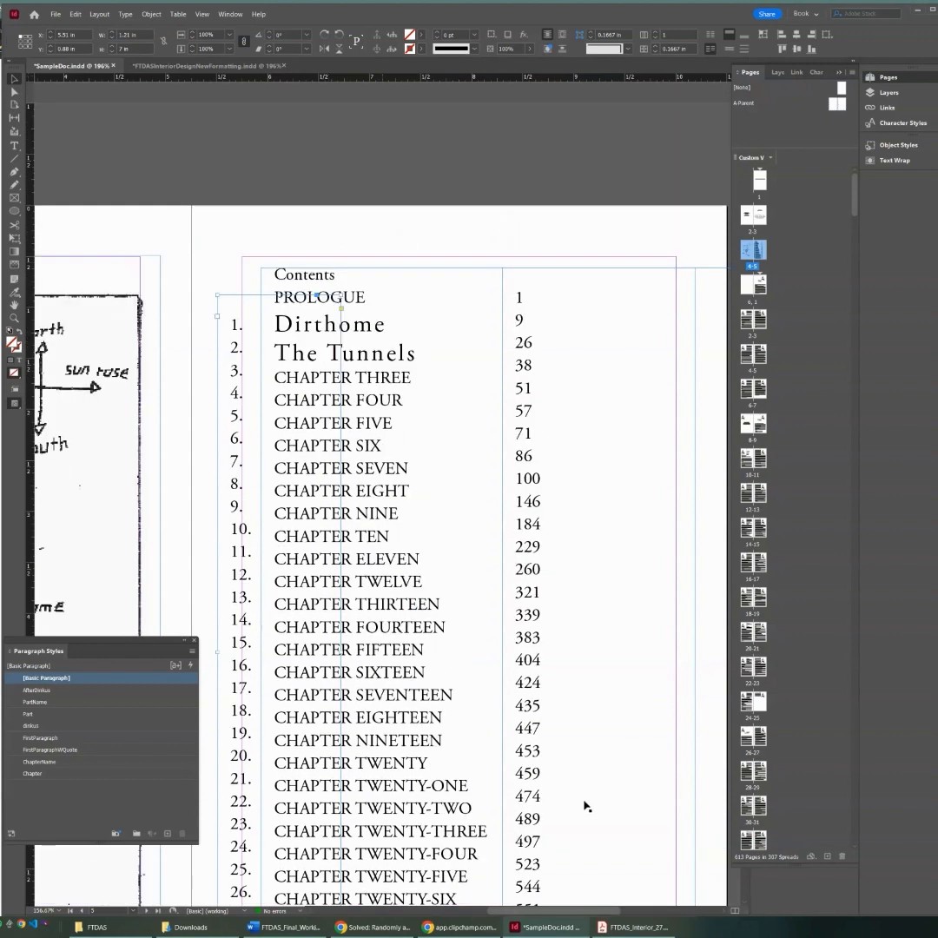
- Copy the finished contents frames from page 5 of FTDASInteriorDesignNewFormatting.indd and return to SampleDoc.indd
click(168, 67)
scroll(458, 434, up, 2)
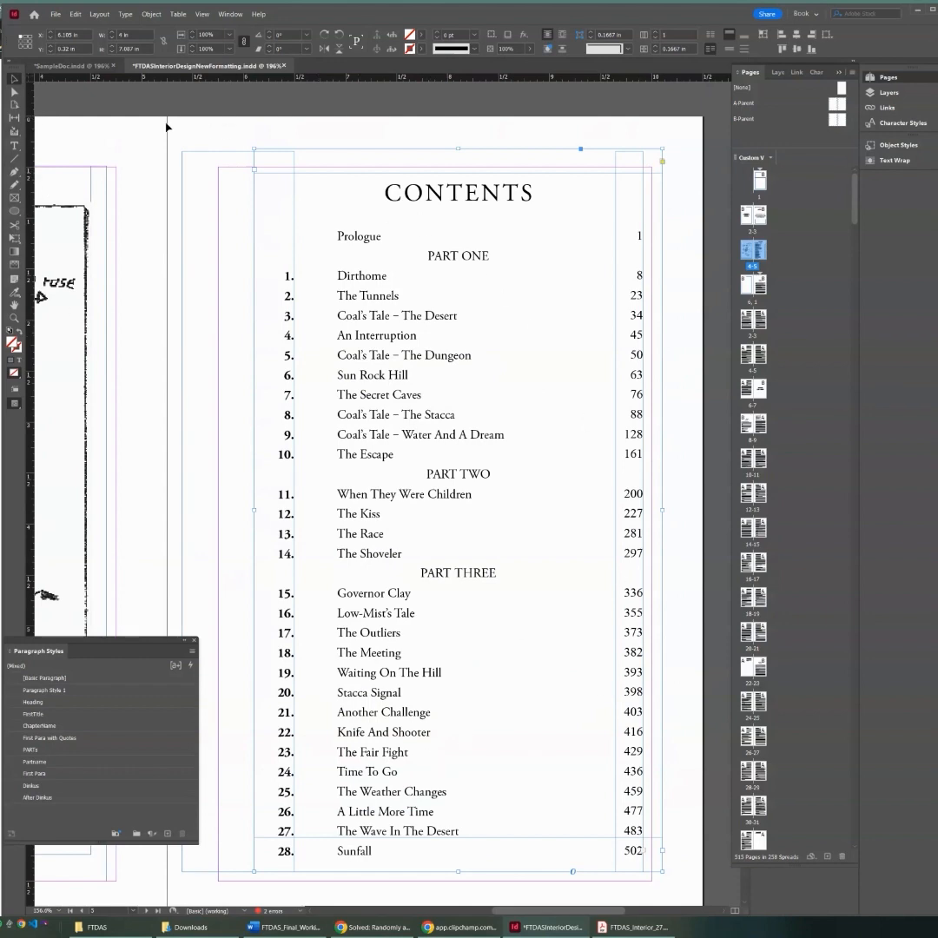
scroll(699, 740, down, 2)
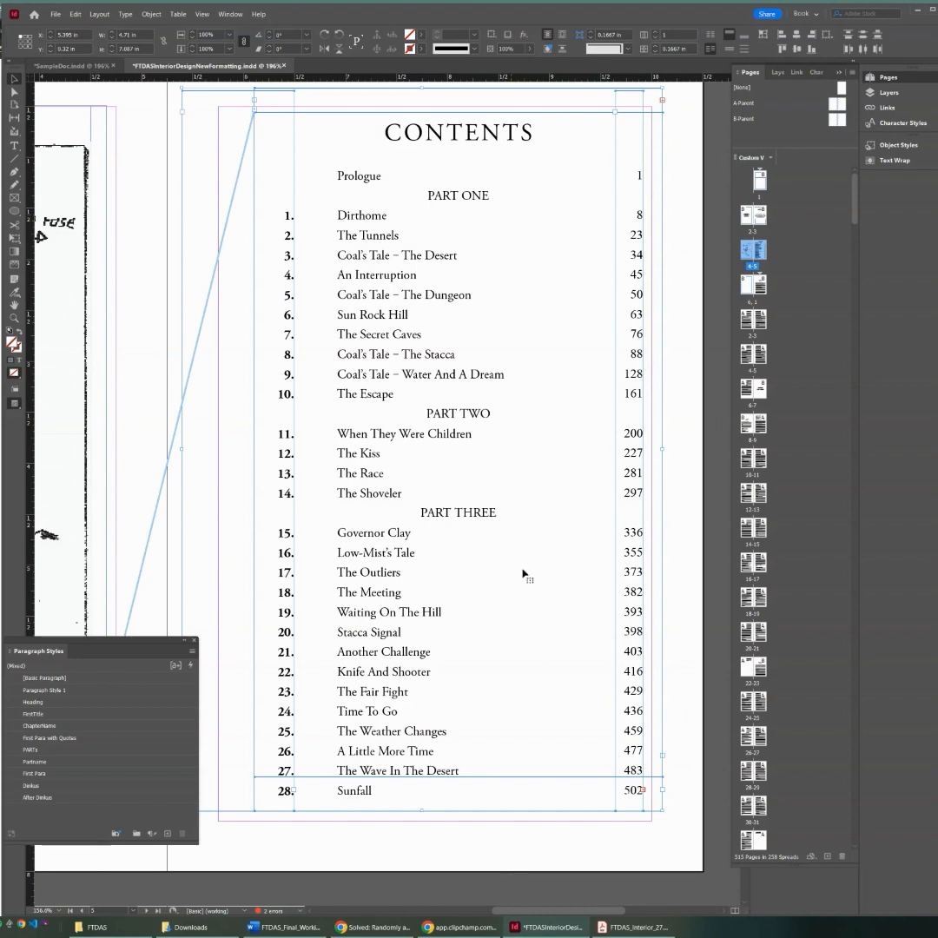
click(71, 65)
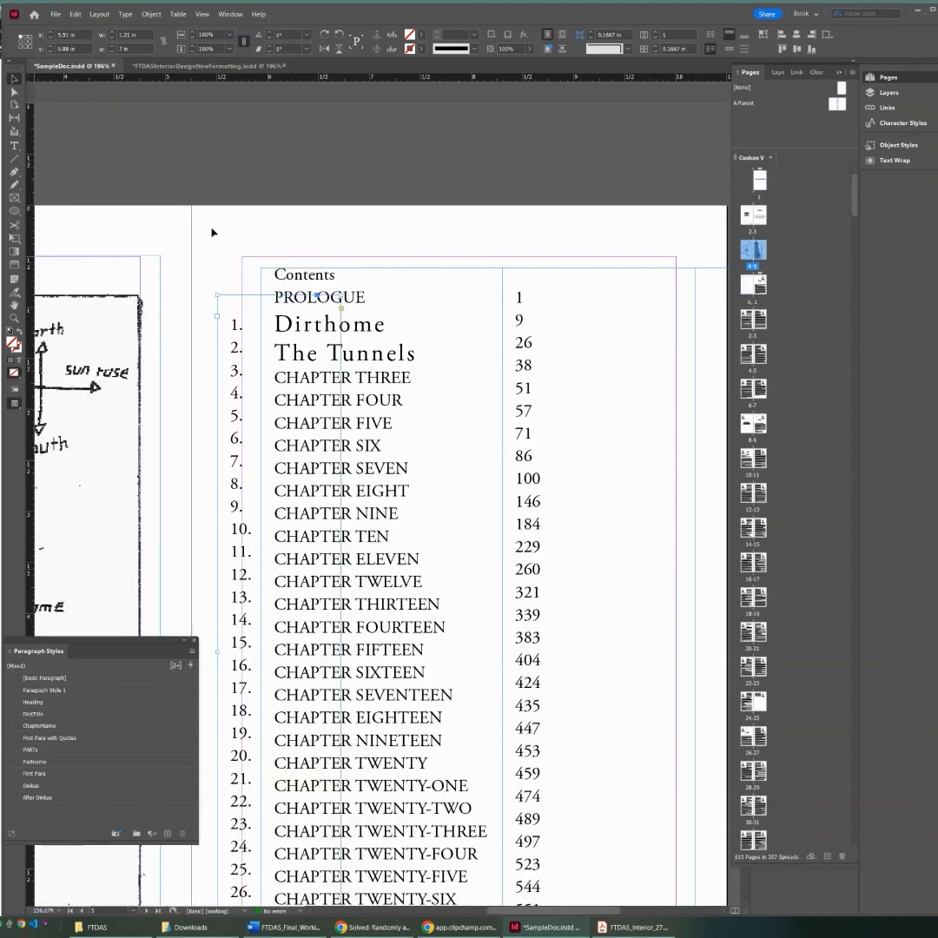
- Replace the three contents column frames on page 5 of SampleDoc.indd with the copied finished ones, positioned from the page's upper margin
drag(777, 685, 586, 890)
key(Delete)
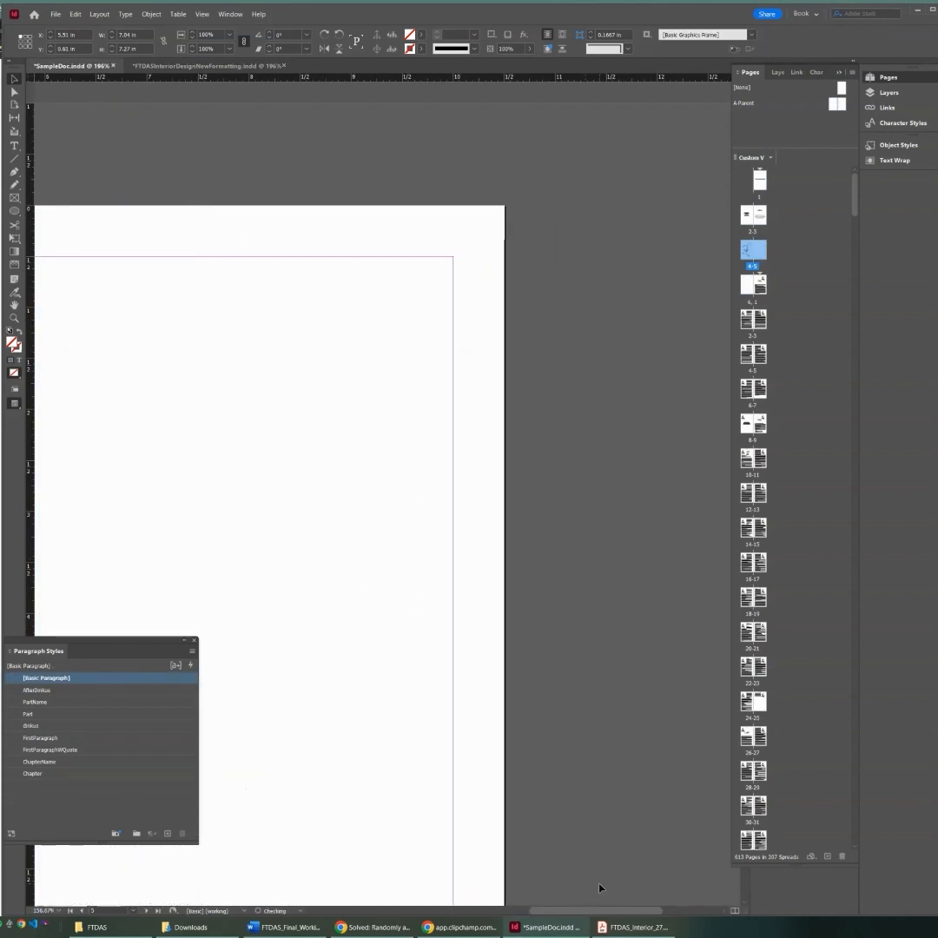
scroll(521, 884, left, 2)
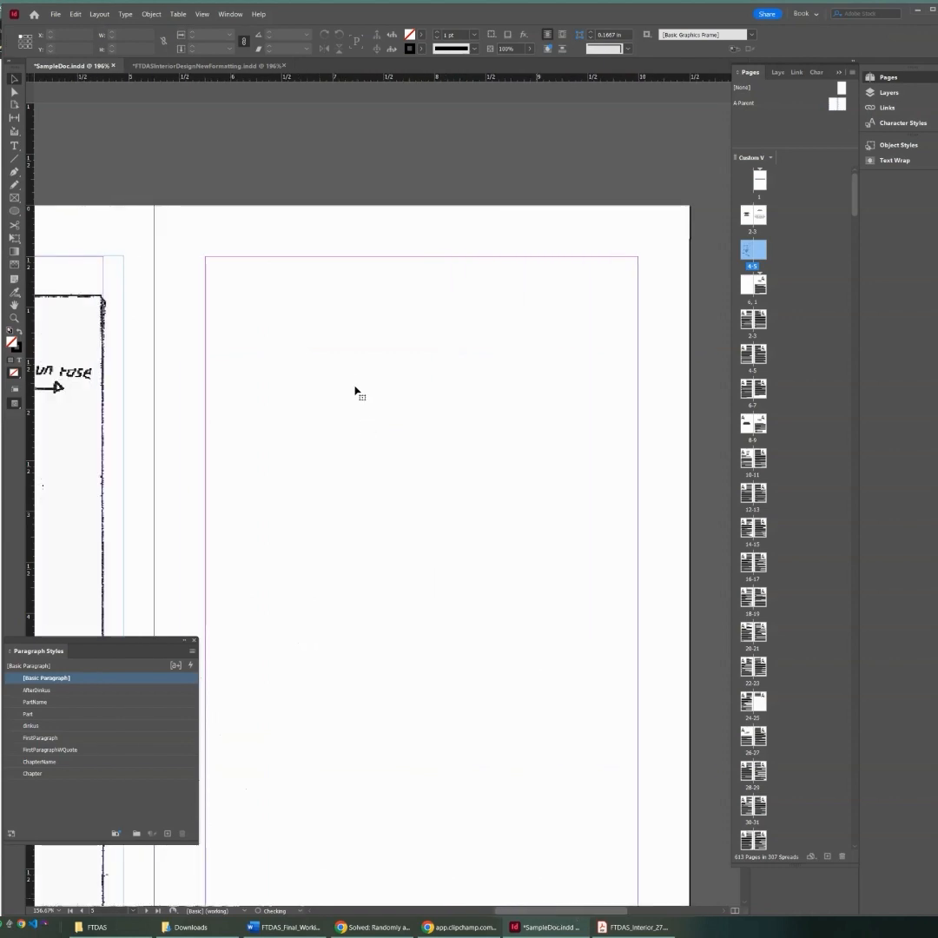
key(ctrl+v)
drag(310, 140, 329, 262)
click(338, 205)
- Examine the pasted contents layout on page 5 and the prologue text on the pages that follow
scroll(460, 597, down, 5)
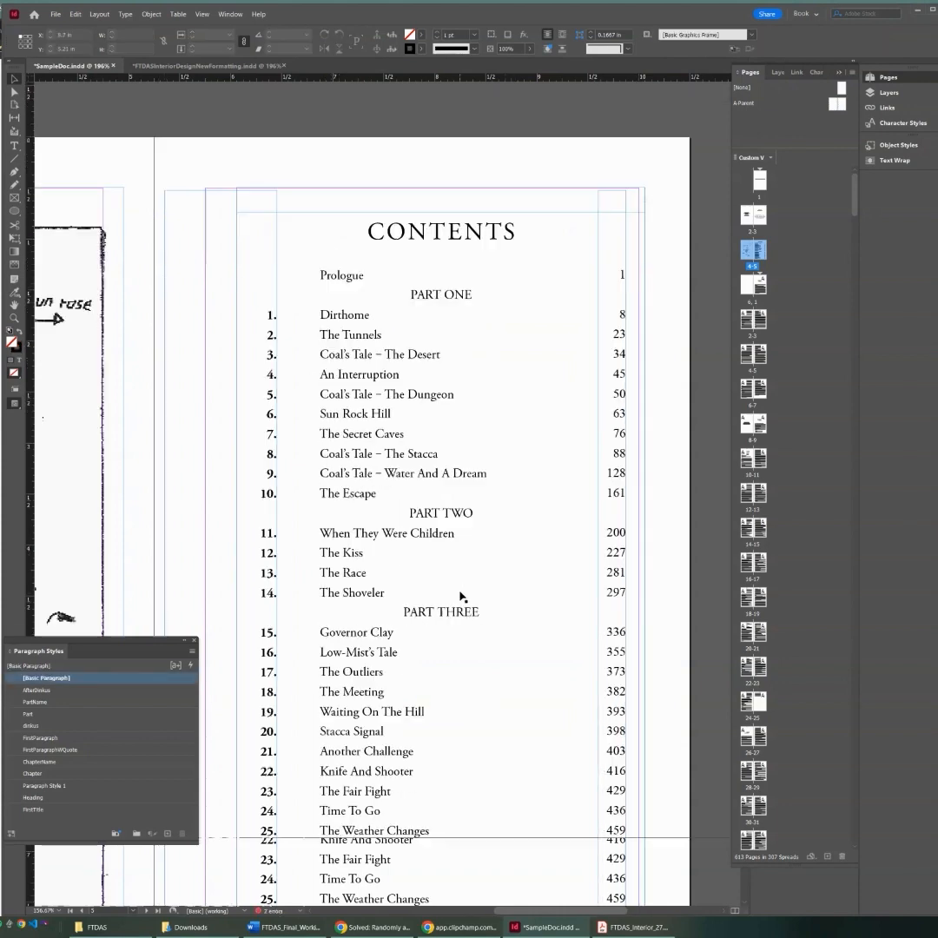
scroll(513, 822, up, 3)
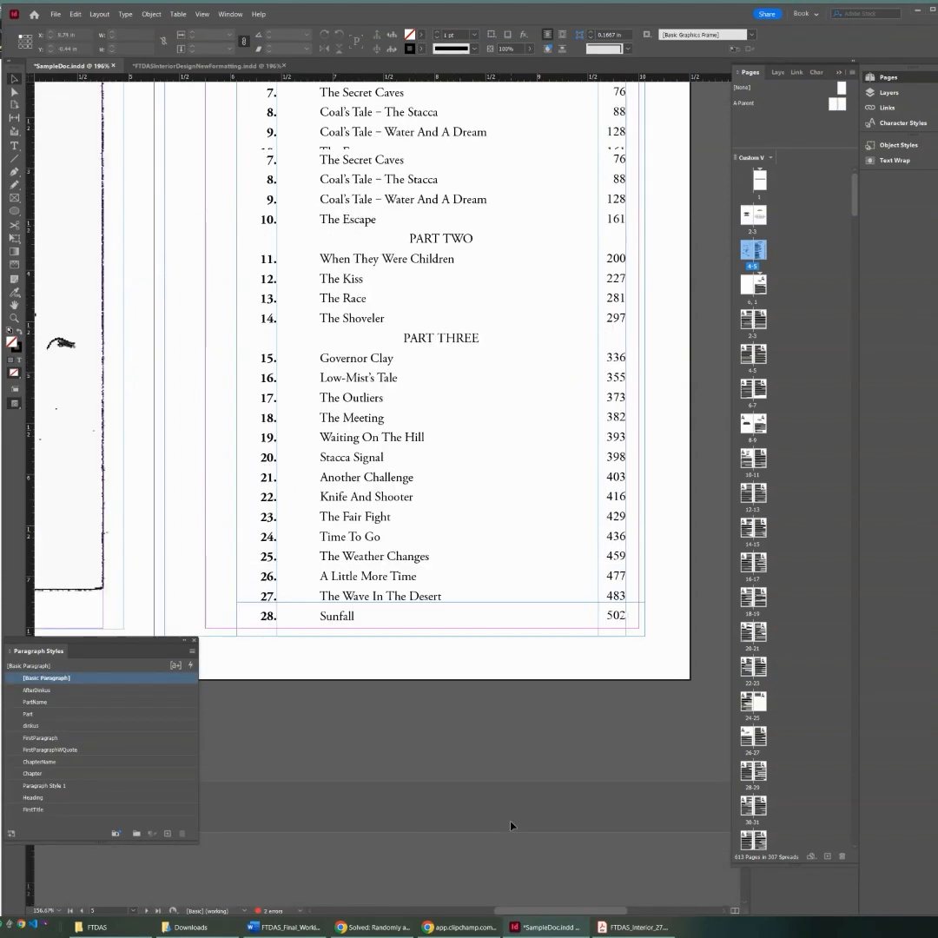
scroll(616, 769, down, 2)
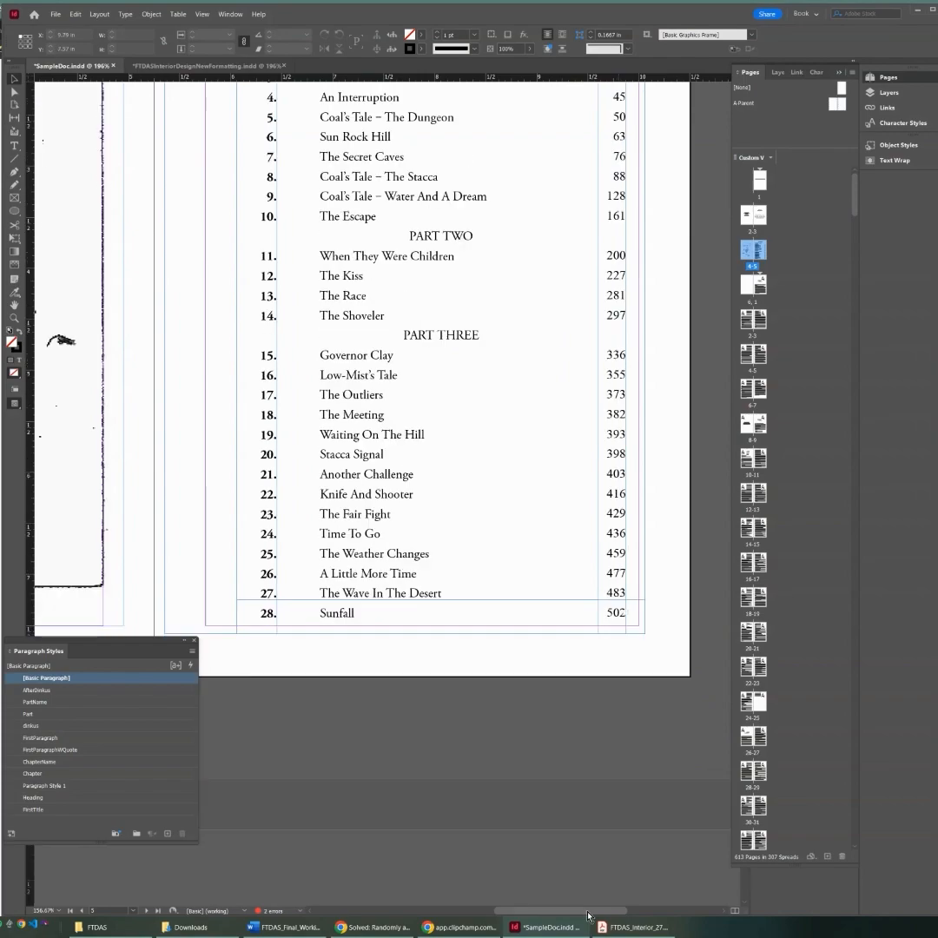
mouse_move(587, 910)
mouse_down()
mouse_move(540, 909)
mouse_move(599, 912)
mouse_up()
scroll(530, 860, down, 10)
scroll(643, 661, up, 5)
scroll(643, 661, down, 10)
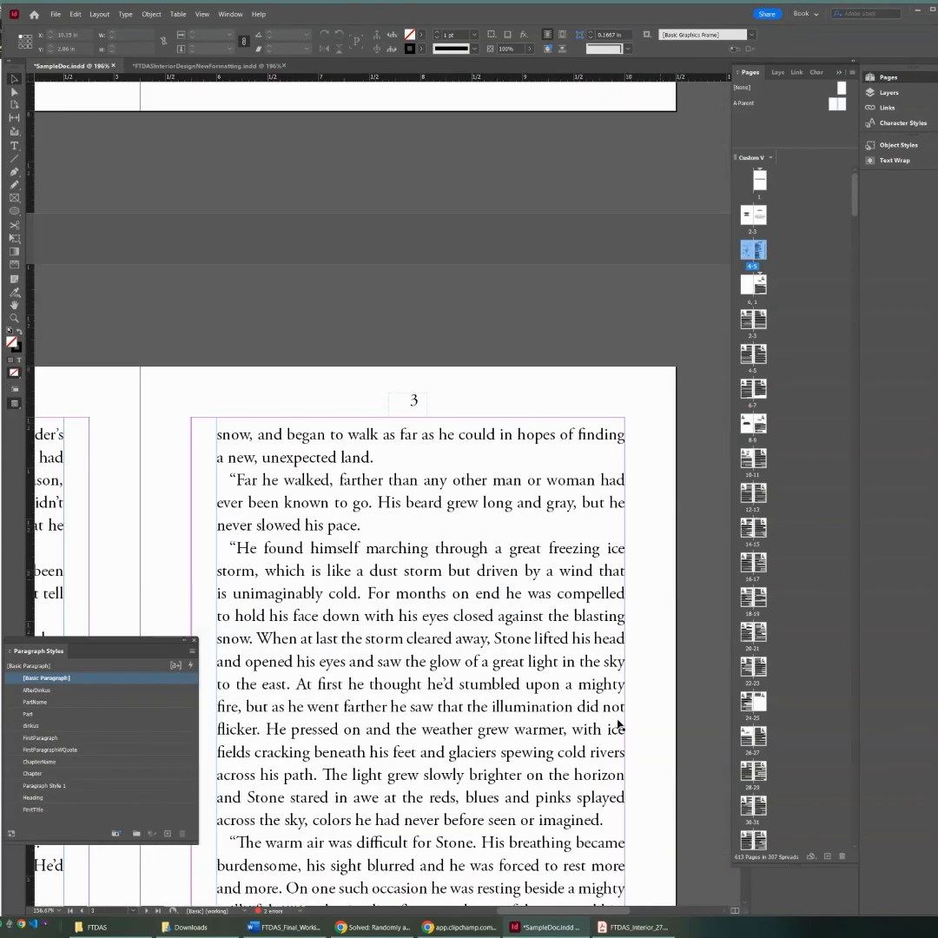
scroll(619, 726, down, 5)
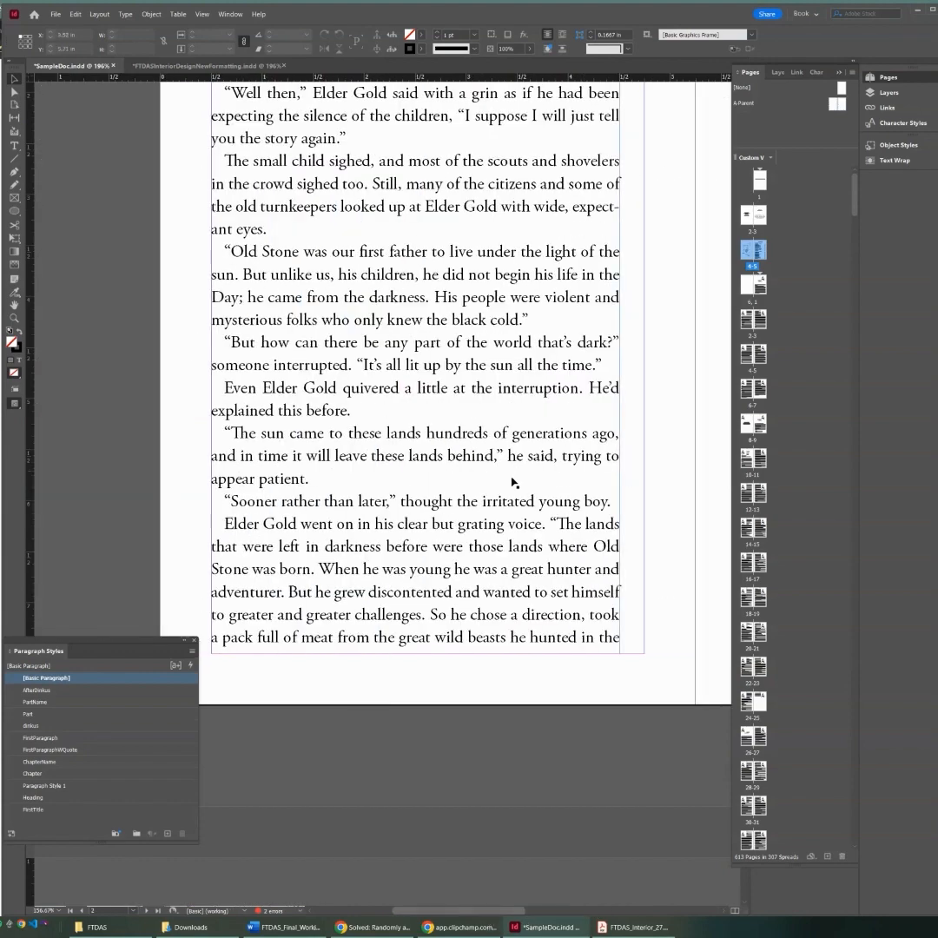